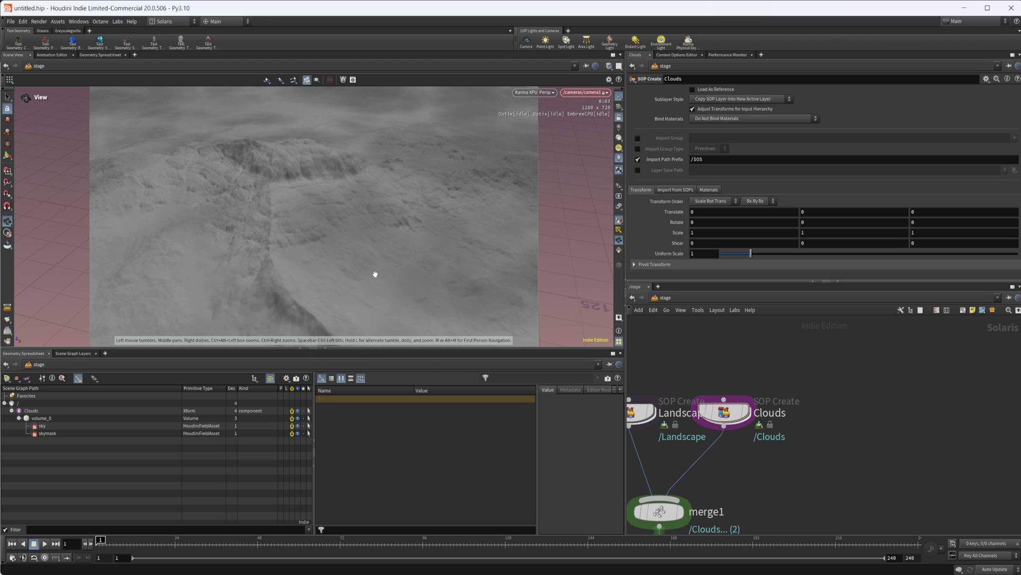
Step: Disconnect the Clouds node from merge1 and move it away from the main node chain
{"action": "middle_click_drag", "start_coordinate": [806, 463], "coordinate": [846, 445]}
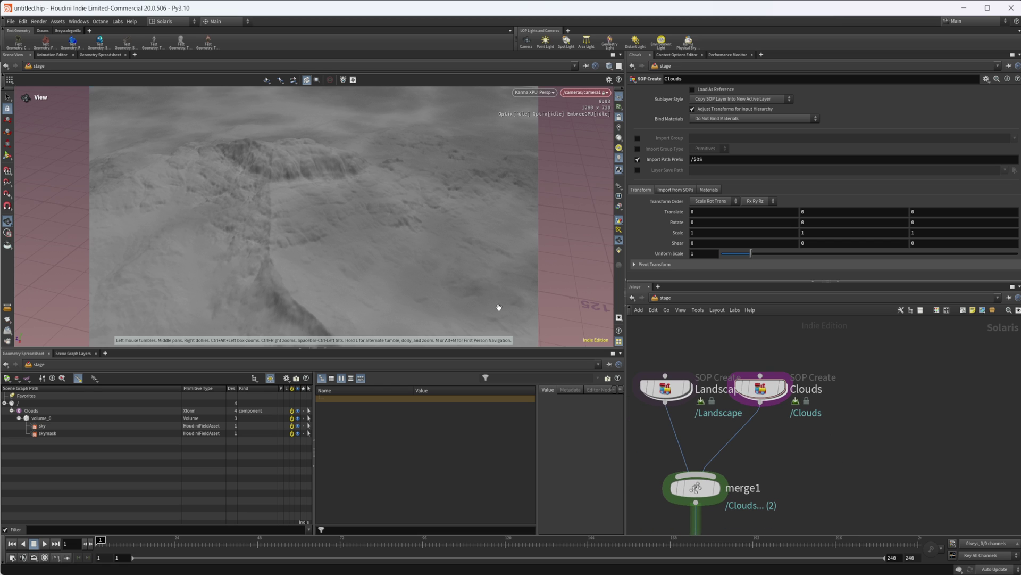
{"action": "middle_click_drag", "start_coordinate": [815, 446], "coordinate": [787, 444]}
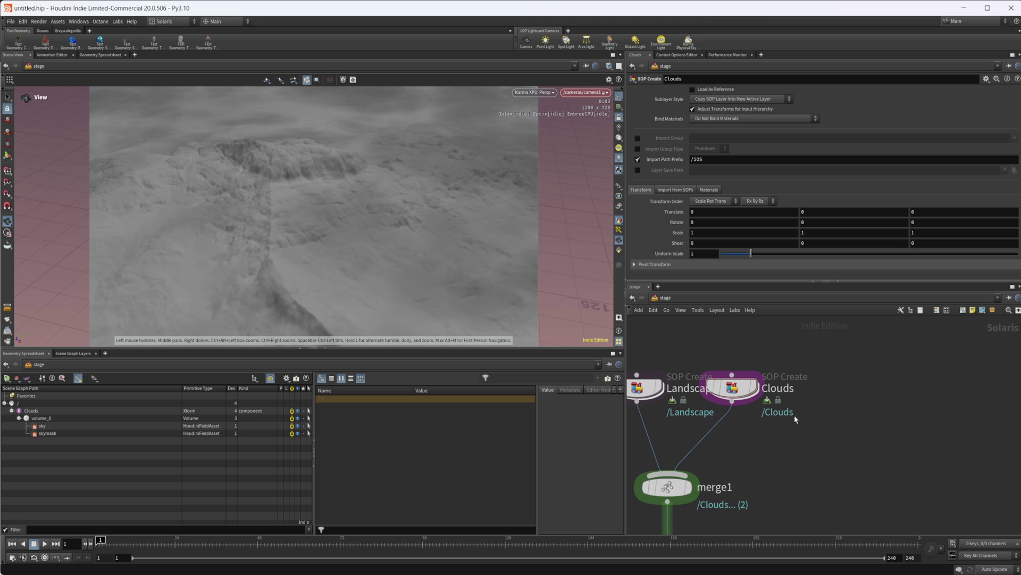
{"action": "middle_click_drag", "start_coordinate": [749, 406], "coordinate": [804, 421]}
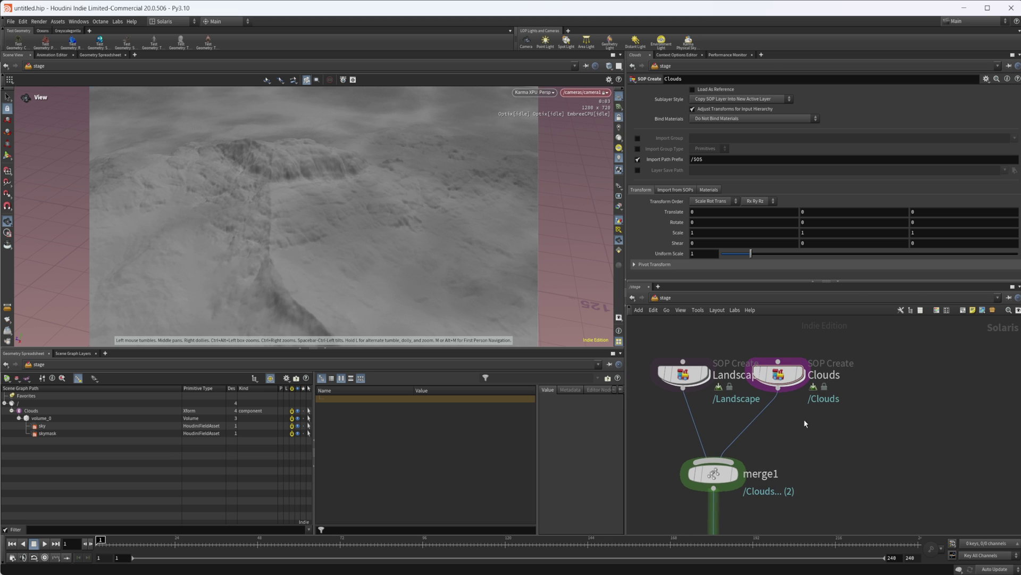
{"action": "key", "text": "y"}
{"action": "left_click_drag", "start_coordinate": [741, 412], "coordinate": [862, 452]}
{"action": "left_click_drag", "start_coordinate": [770, 373], "coordinate": [877, 380]}
Step: Switch the viewport from the Karma XPU renderer back to the standard viewport display
{"action": "left_click", "coordinate": [540, 94]}
{"action": "left_click", "coordinate": [549, 123]}
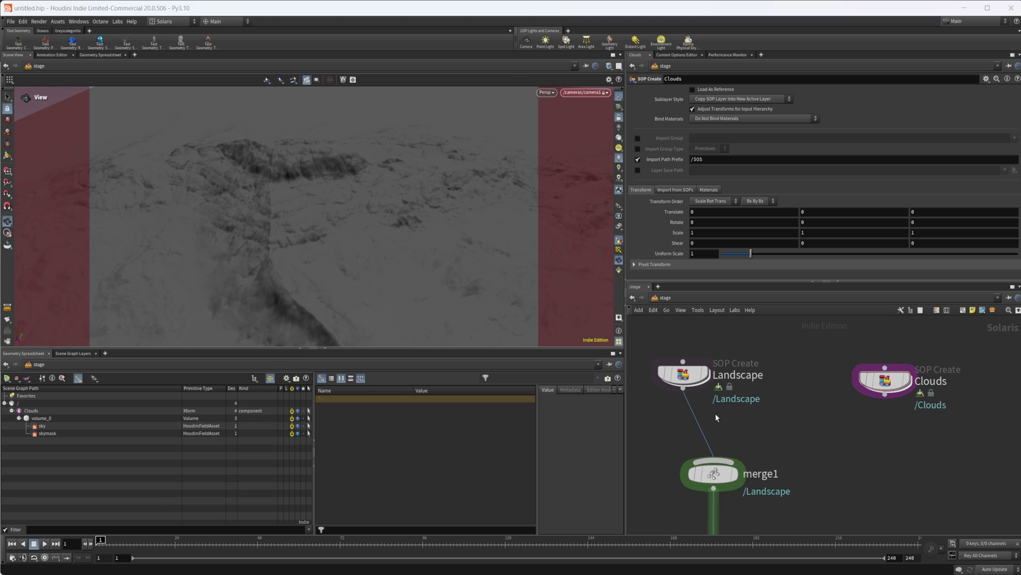
{"action": "mouse_move", "coordinate": [691, 378]}
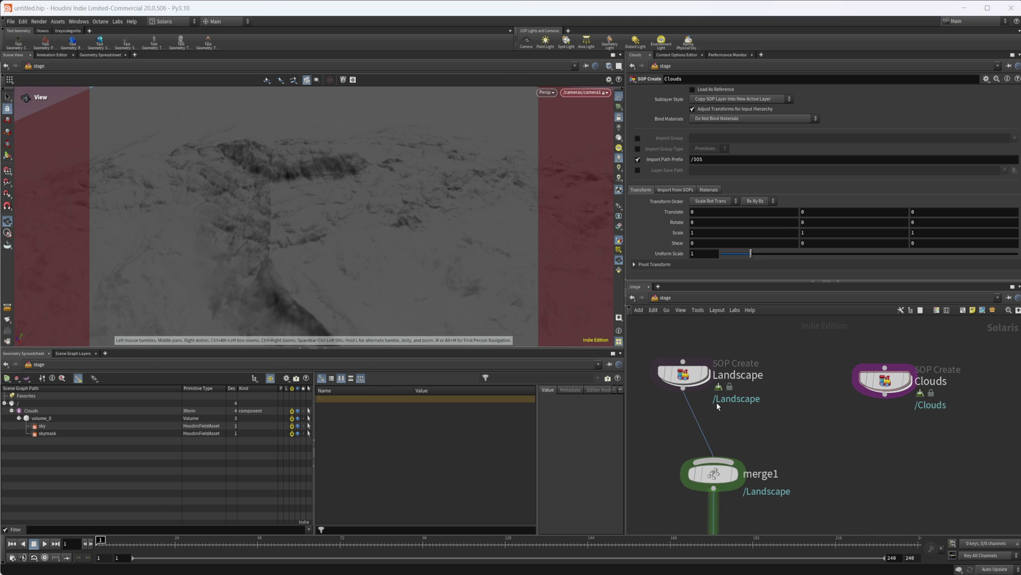
Step: Review the stage's node chain from the Landscape node and merge1 down to the Karma render settings and USD render node
{"action": "scroll", "coordinate": [793, 408], "scroll_direction": "down", "scroll_amount": 5}
{"action": "middle_click_drag", "start_coordinate": [793, 408], "coordinate": [784, 390]}
{"action": "scroll", "coordinate": [788, 455], "scroll_direction": "up", "scroll_amount": 2}
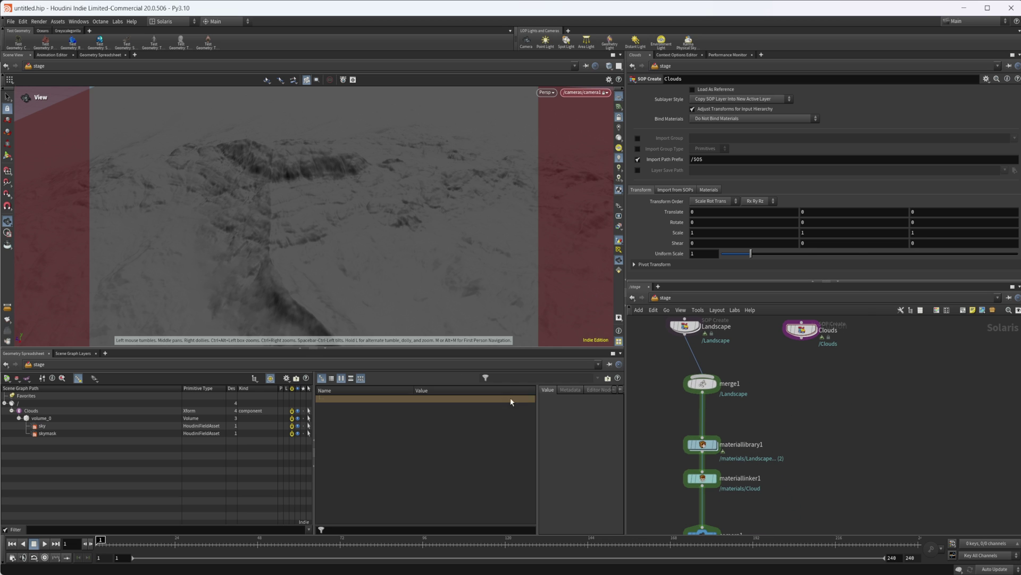
{"action": "middle_click_drag", "start_coordinate": [769, 469], "coordinate": [779, 381]}
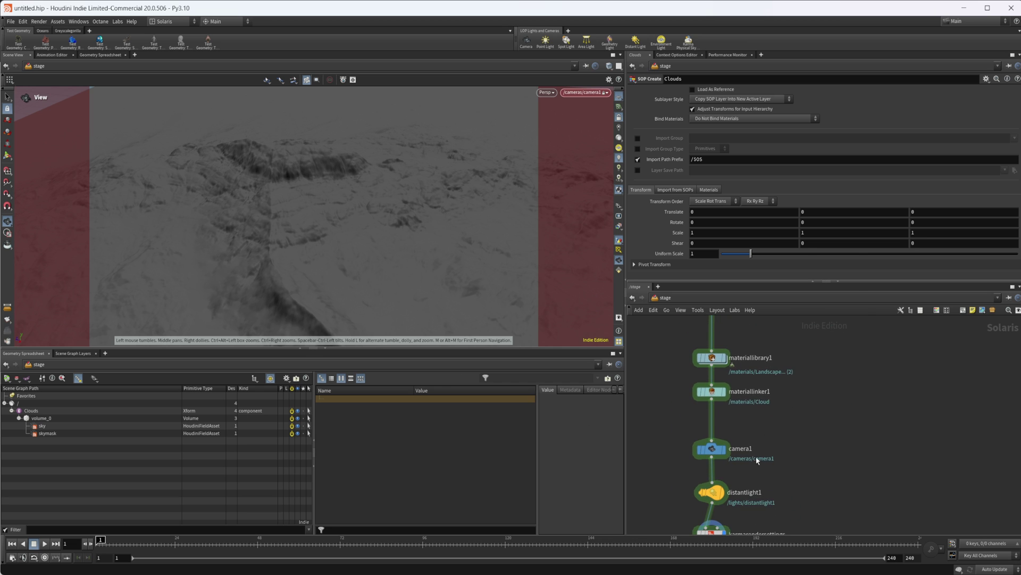
{"action": "middle_click_drag", "start_coordinate": [767, 481], "coordinate": [772, 412]}
{"action": "left_click_drag", "start_coordinate": [701, 465], "coordinate": [751, 505]}
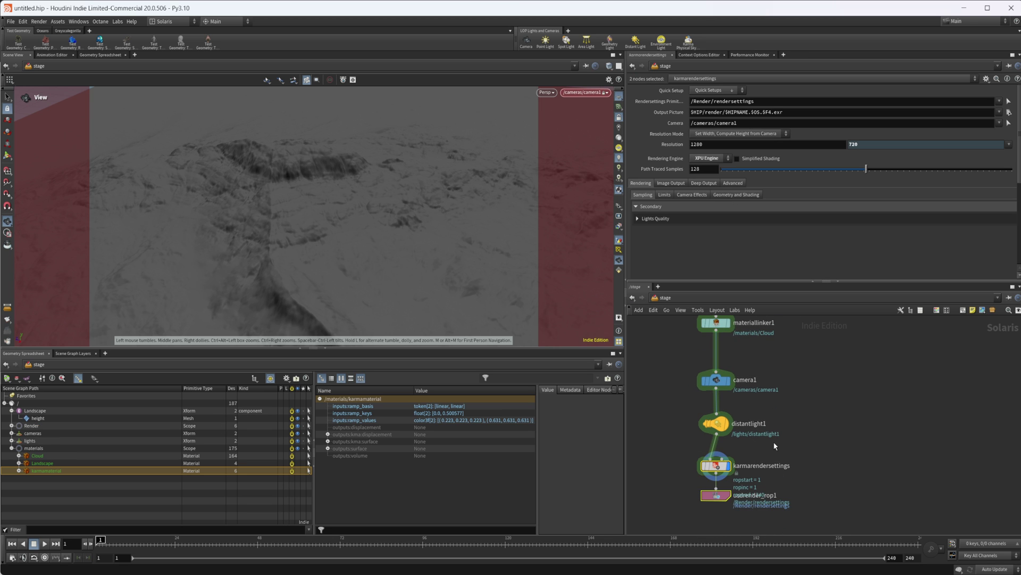
{"action": "middle_click_drag", "start_coordinate": [800, 391], "coordinate": [784, 485]}
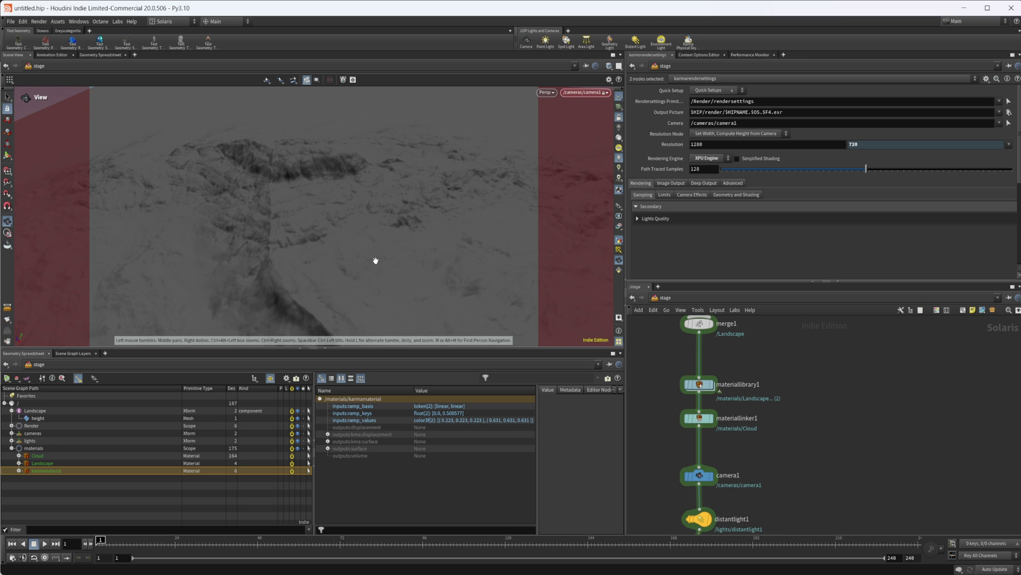
{"action": "middle_click_drag", "start_coordinate": [784, 390], "coordinate": [794, 532]}
{"action": "middle_click_drag", "start_coordinate": [754, 424], "coordinate": [755, 392]}
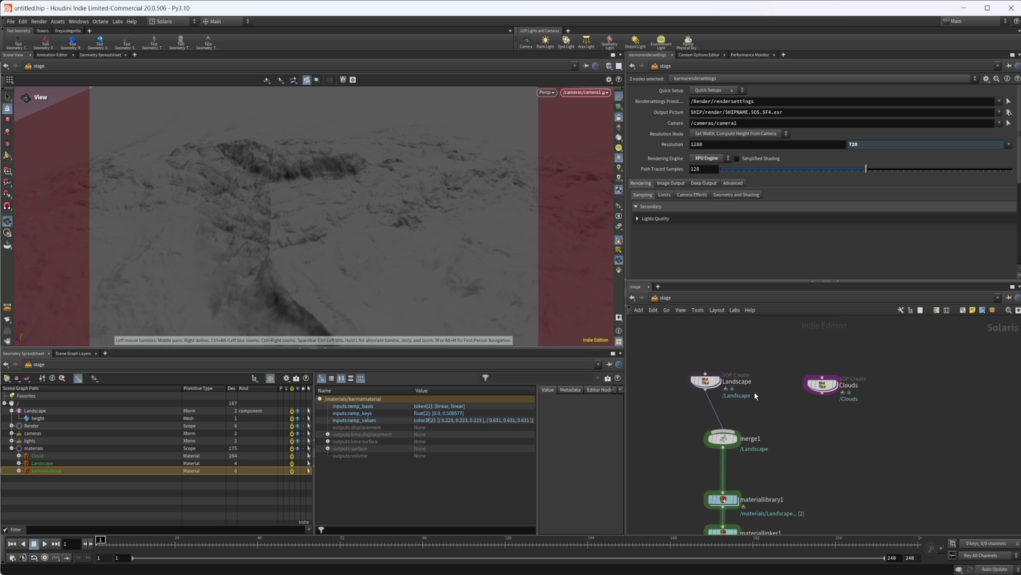
{"action": "scroll", "coordinate": [738, 404], "scroll_direction": "up", "scroll_amount": 3}
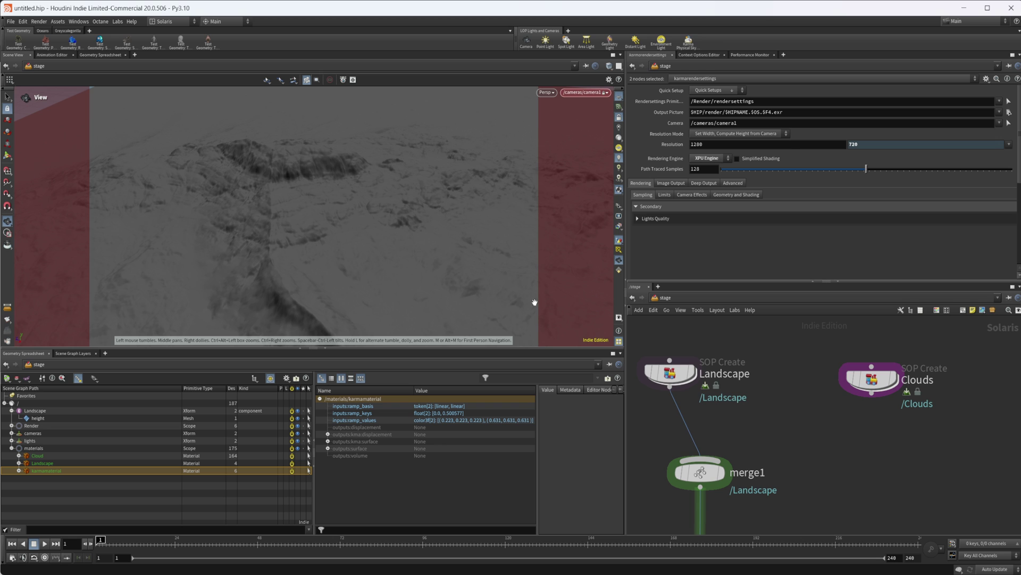
Step: Inspect the height field network inside the Landscape node and return to the stage level
{"action": "double_click", "coordinate": [675, 373]}
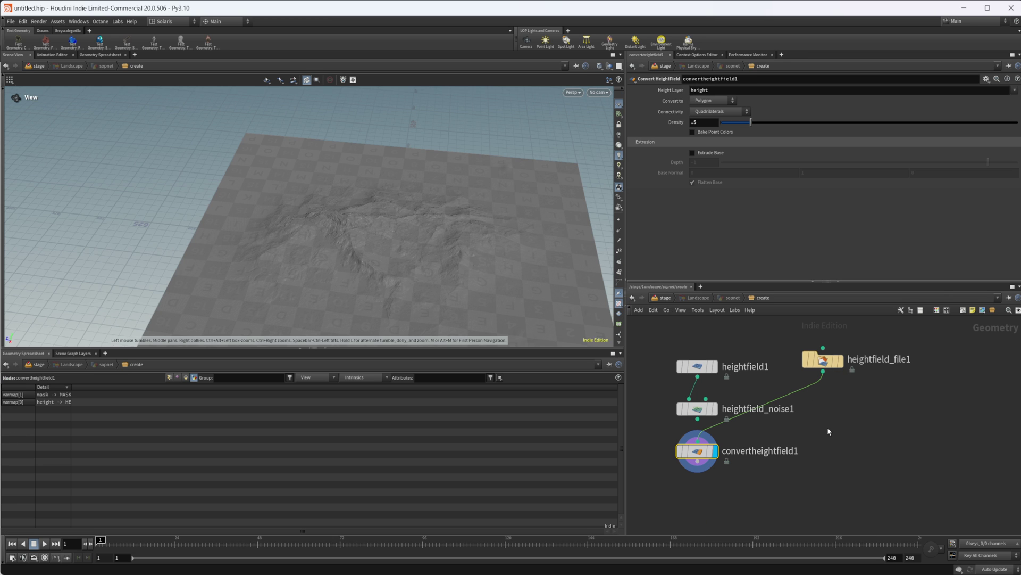
{"action": "middle_click_drag", "start_coordinate": [700, 474], "coordinate": [668, 463]}
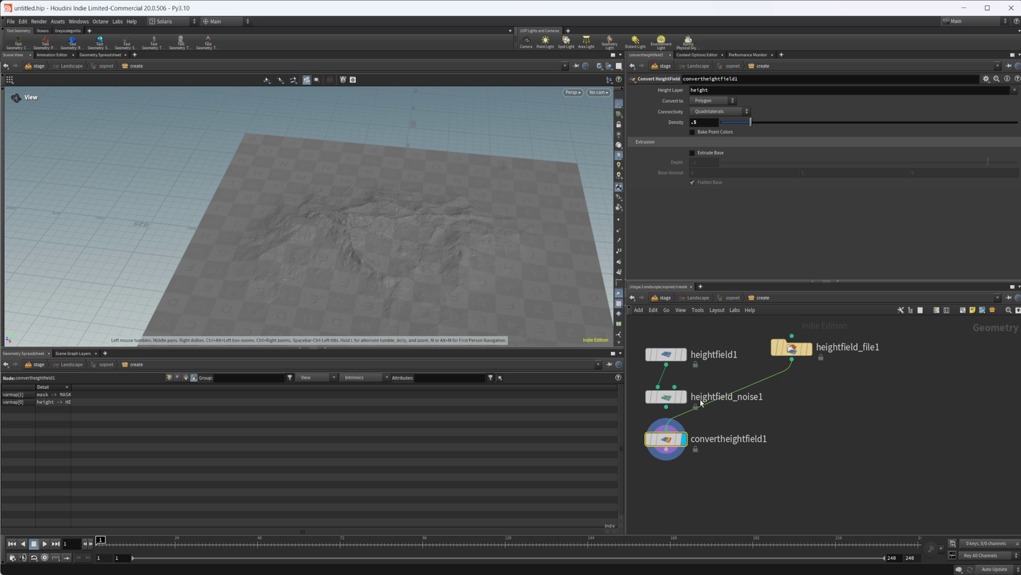
{"action": "left_click", "coordinate": [662, 298]}
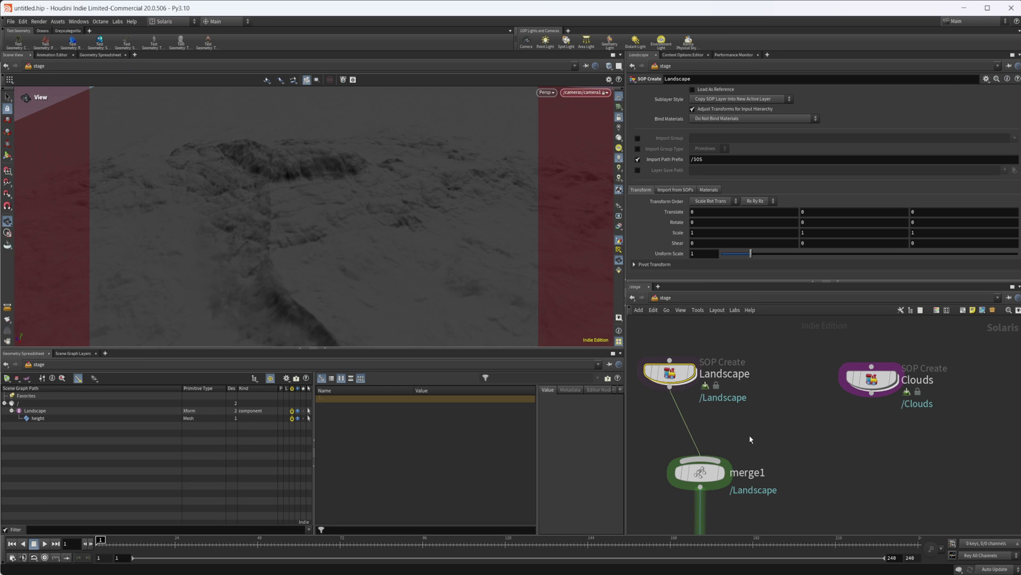
Step: Move the old Clouds node farther aside and add a SOP Create node wired into merge1
{"action": "middle_click_drag", "start_coordinate": [824, 472], "coordinate": [678, 463]}
{"action": "left_click_drag", "start_coordinate": [727, 370], "coordinate": [834, 381]}
{"action": "middle_click_drag", "start_coordinate": [665, 418], "coordinate": [842, 404]}
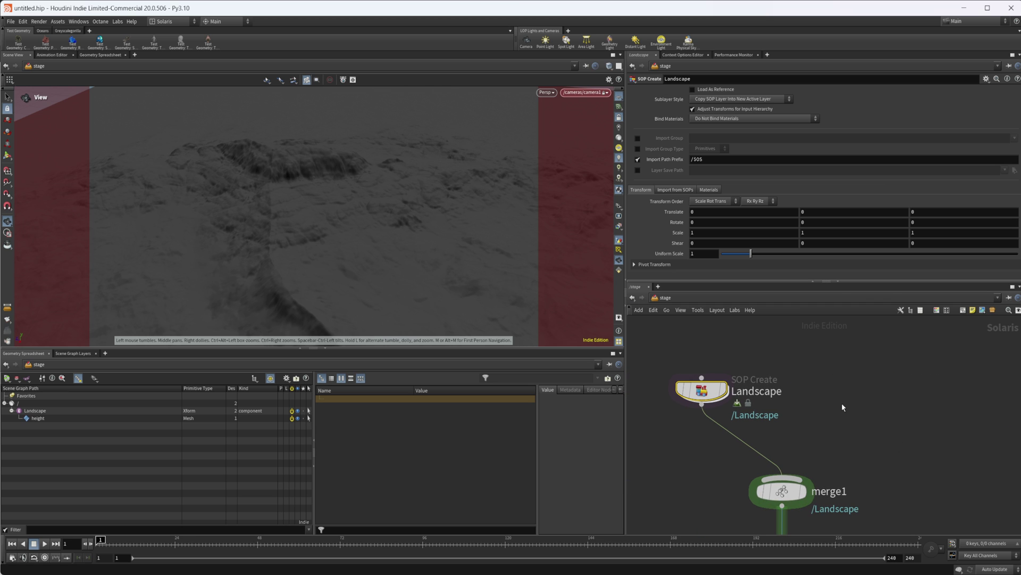
{"action": "key", "text": "Tab"}
{"action": "type", "text": "sopc"}
{"action": "key", "text": "Return"}
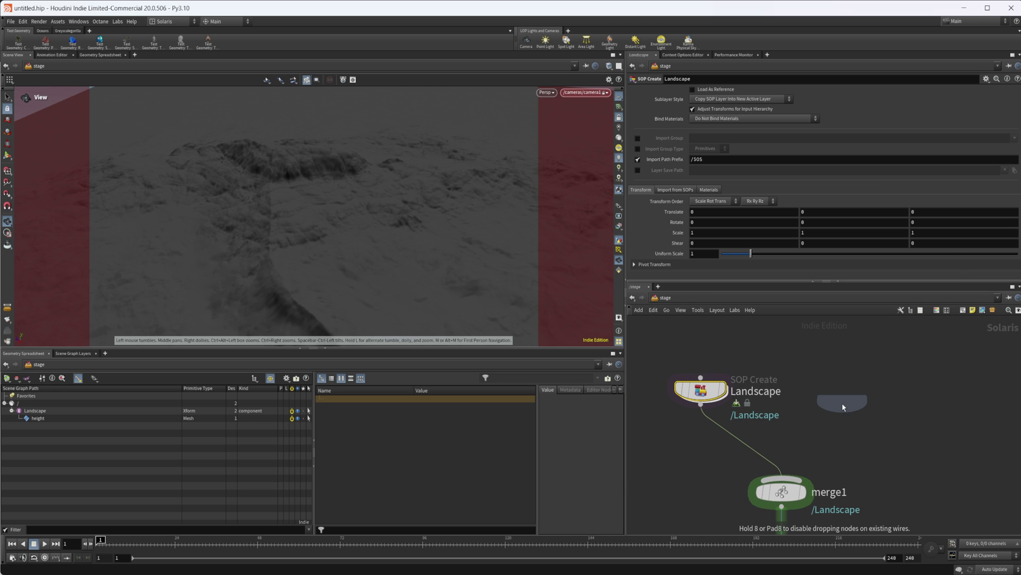
{"action": "left_click", "coordinate": [842, 403]}
{"action": "left_click", "coordinate": [840, 398]}
{"action": "left_click", "coordinate": [782, 477]}
Step: Rename the new SOP Create node Clouds1 and enter its geometry network
{"action": "double_click", "coordinate": [893, 400]}
{"action": "type", "text": "Clouds1"}
{"action": "key", "text": "Return"}
{"action": "middle_click_drag", "start_coordinate": [941, 432], "coordinate": [840, 432]}
{"action": "double_click", "coordinate": [745, 396]}
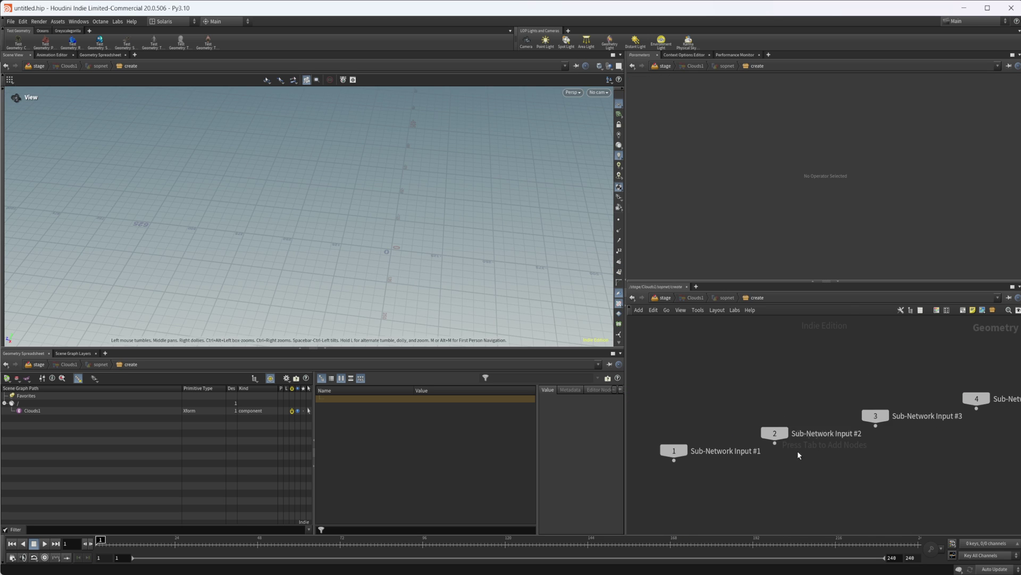
Step: Add a Sky Field node in the Clouds1 network and frame its plane in the viewport
{"action": "key", "text": "Tab"}
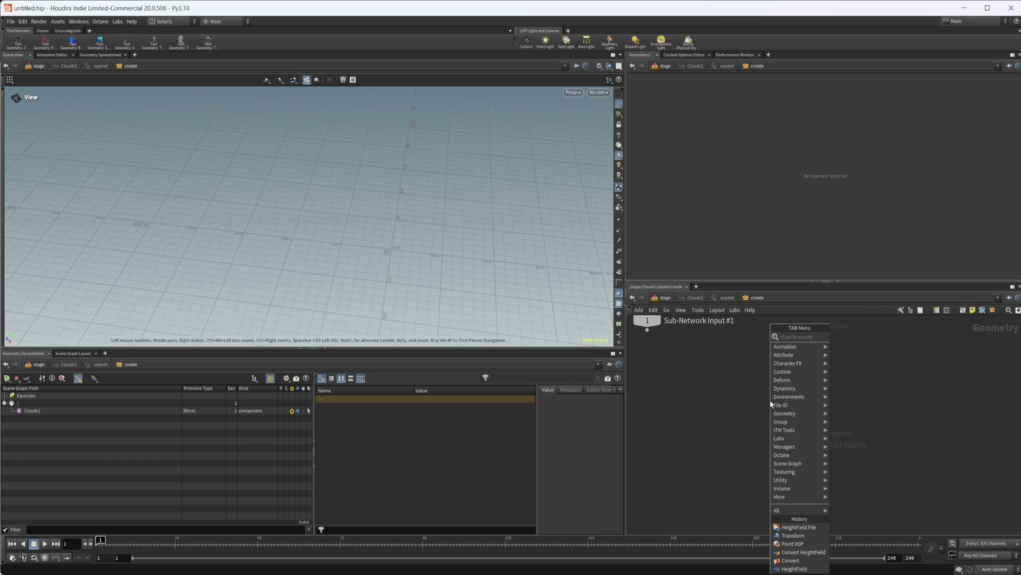
{"action": "type", "text": "sky"}
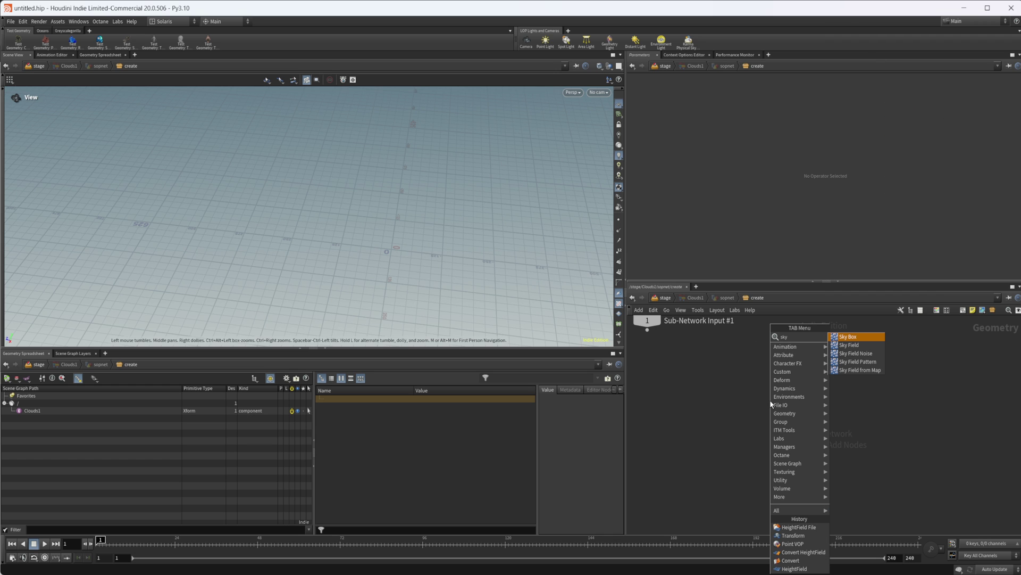
{"action": "left_click", "coordinate": [860, 348]}
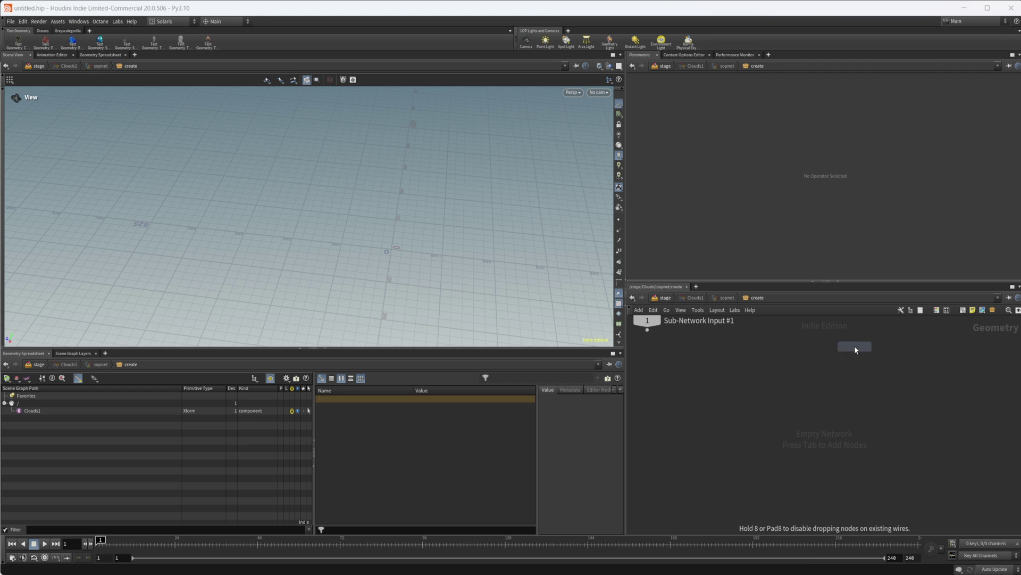
{"action": "left_click", "coordinate": [781, 385]}
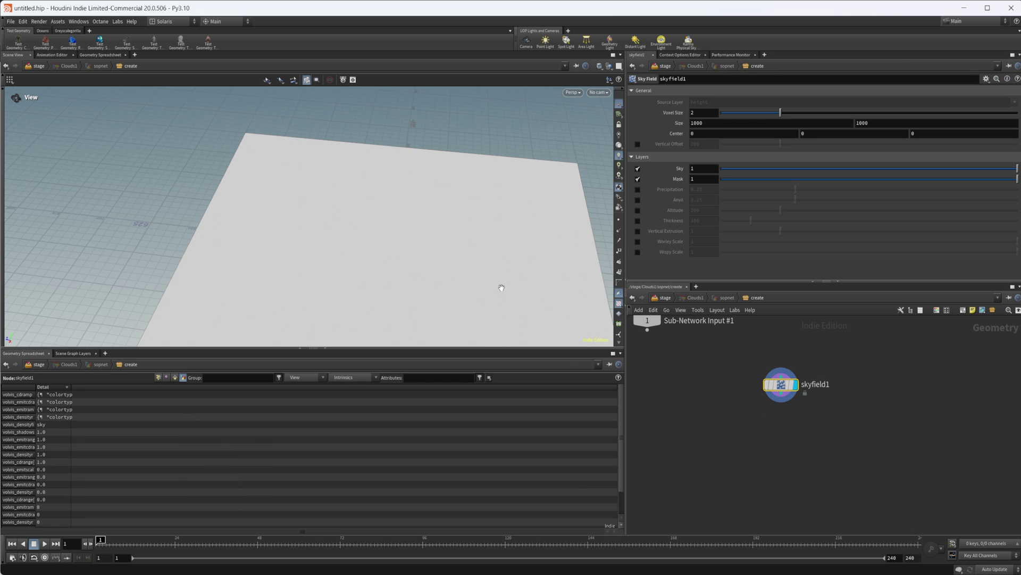
{"action": "key", "text": "f"}
{"action": "left_click_drag", "start_coordinate": [422, 210], "coordinate": [392, 244]}
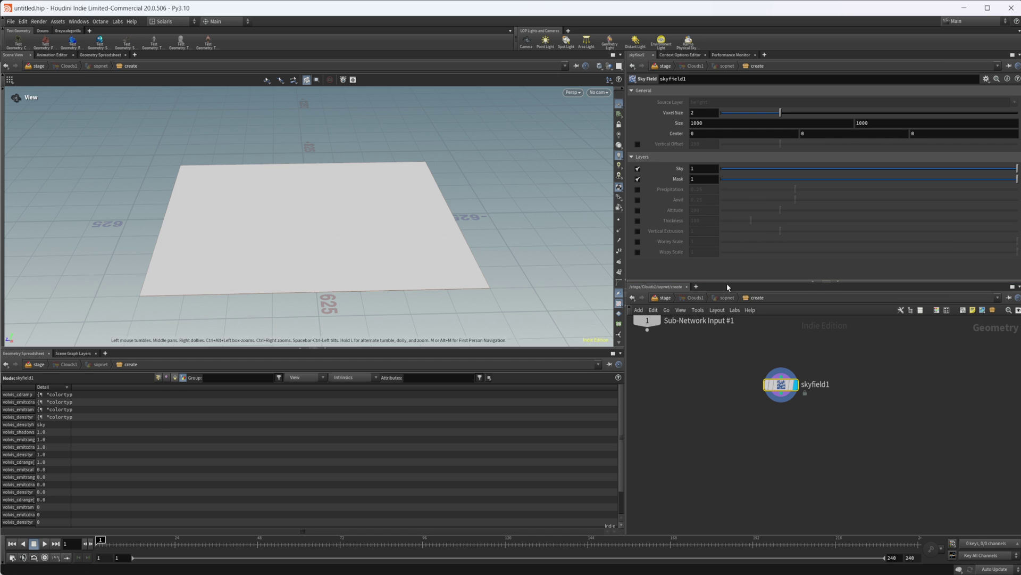
Step: Add a Sky Field Noise node below skyfield1, connect it to skyfield1, and display its result
{"action": "middle_click_drag", "start_coordinate": [788, 438], "coordinate": [760, 431]}
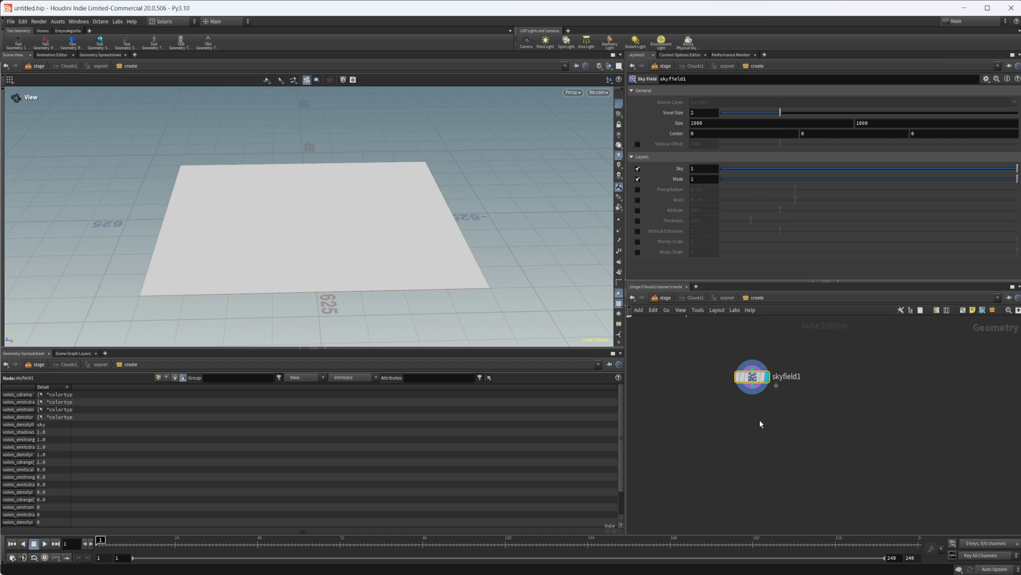
{"action": "key", "text": "Tab"}
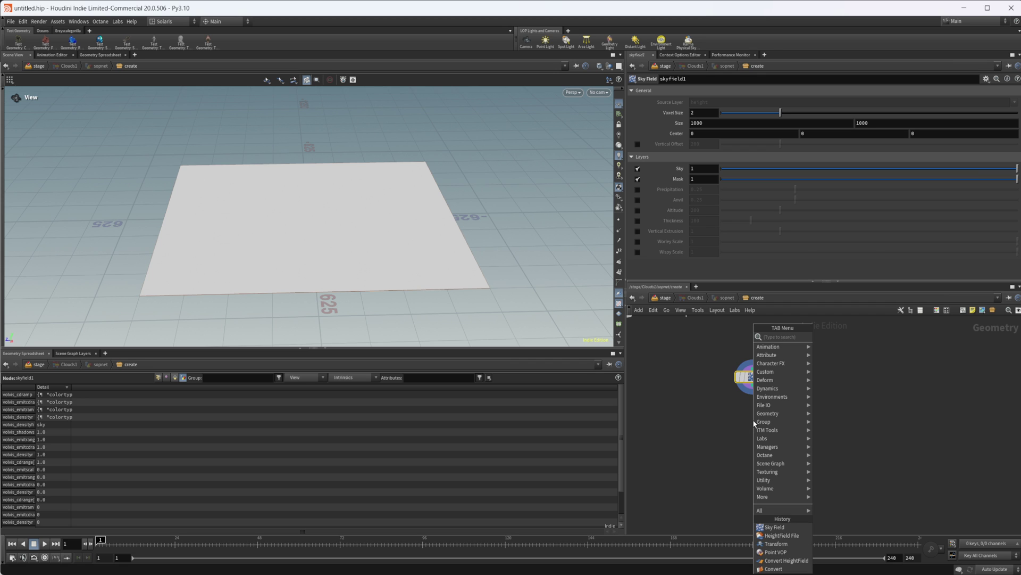
{"action": "type", "text": "sky"}
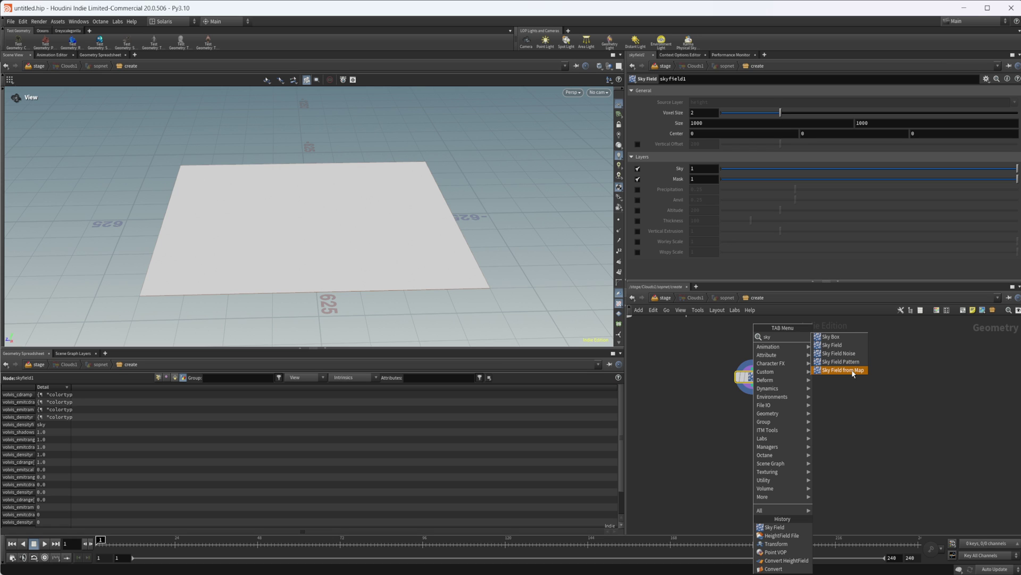
{"action": "left_click", "coordinate": [839, 354]}
{"action": "left_click", "coordinate": [758, 423]}
{"action": "left_click", "coordinate": [753, 385]}
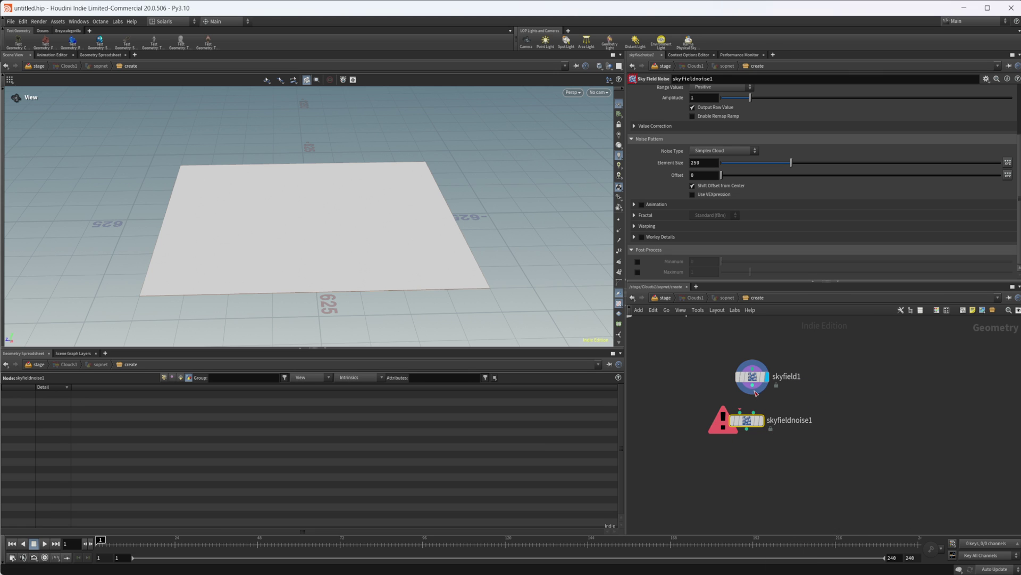
{"action": "left_click", "coordinate": [755, 424]}
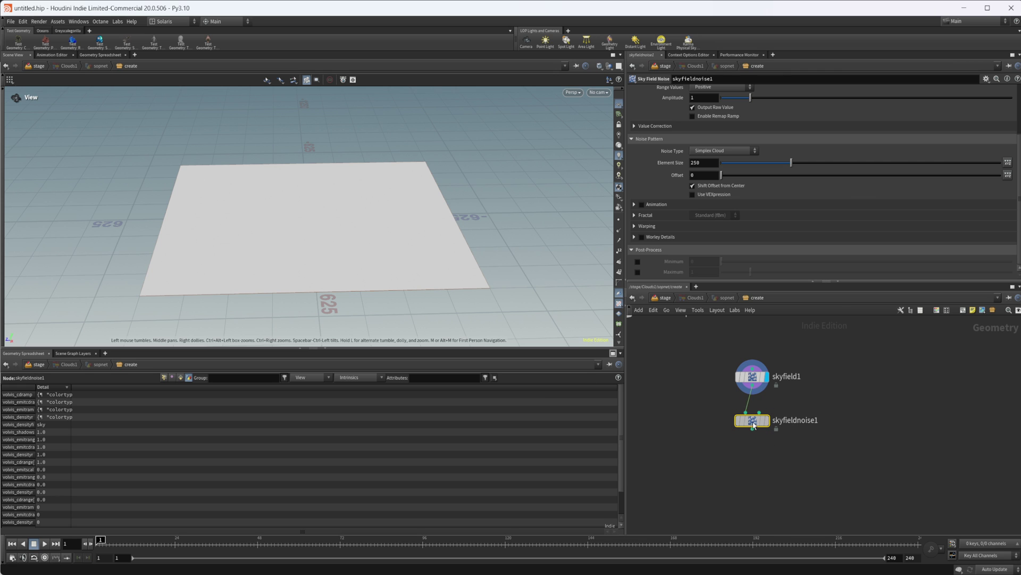
{"action": "left_click_drag", "start_coordinate": [751, 420], "coordinate": [750, 416]}
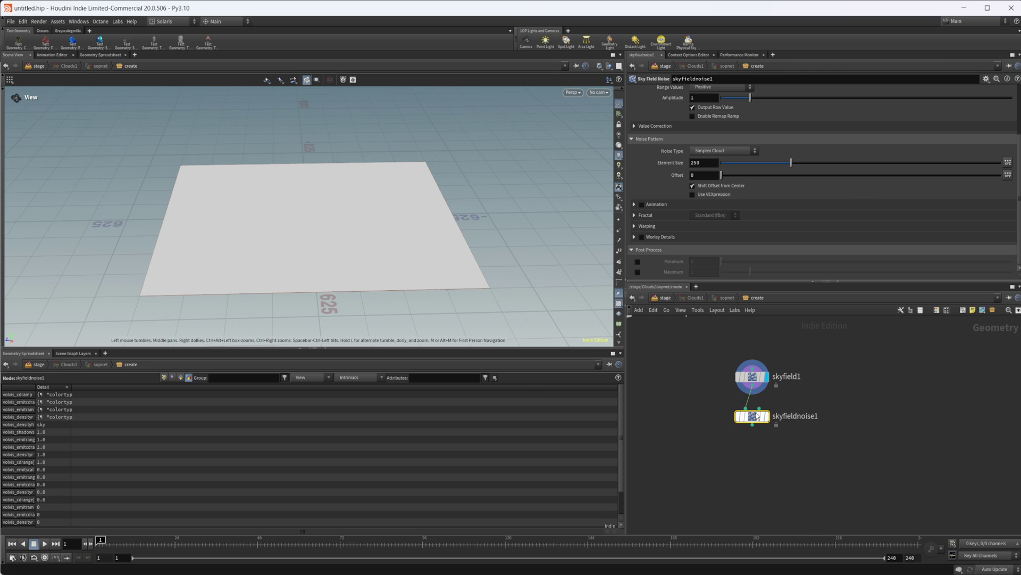
{"action": "left_click", "coordinate": [766, 416]}
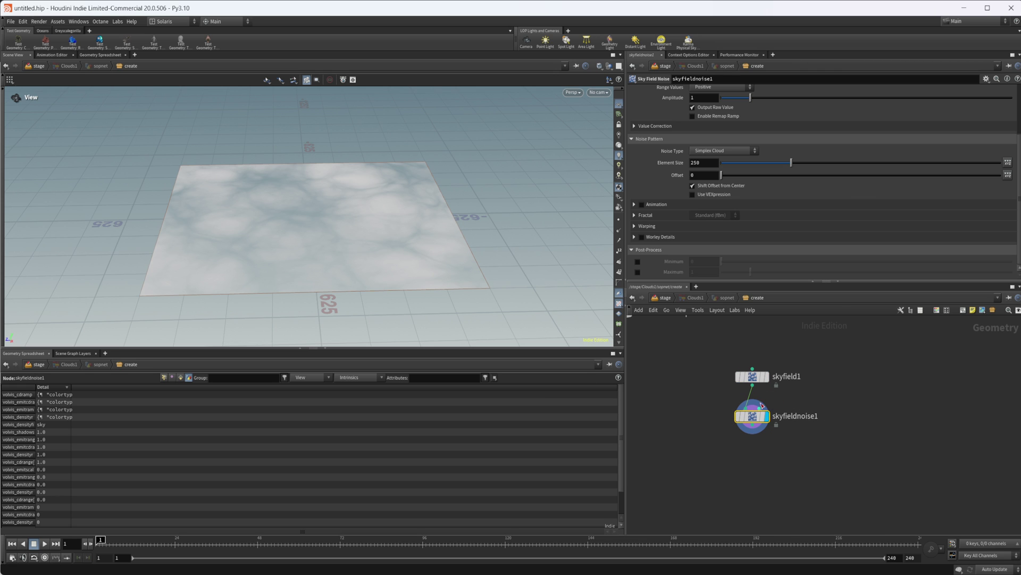
Step: Add a HeightField node beside the sky field nodes
{"action": "middle_click_drag", "start_coordinate": [693, 419], "coordinate": [764, 440]}
{"action": "key", "text": "Tab"}
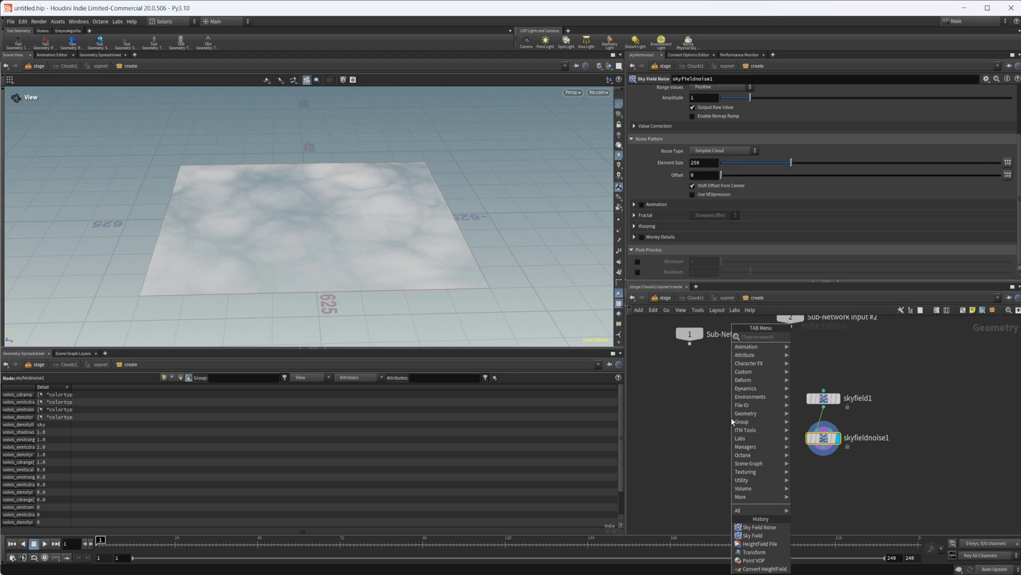
{"action": "type", "text": "hf"}
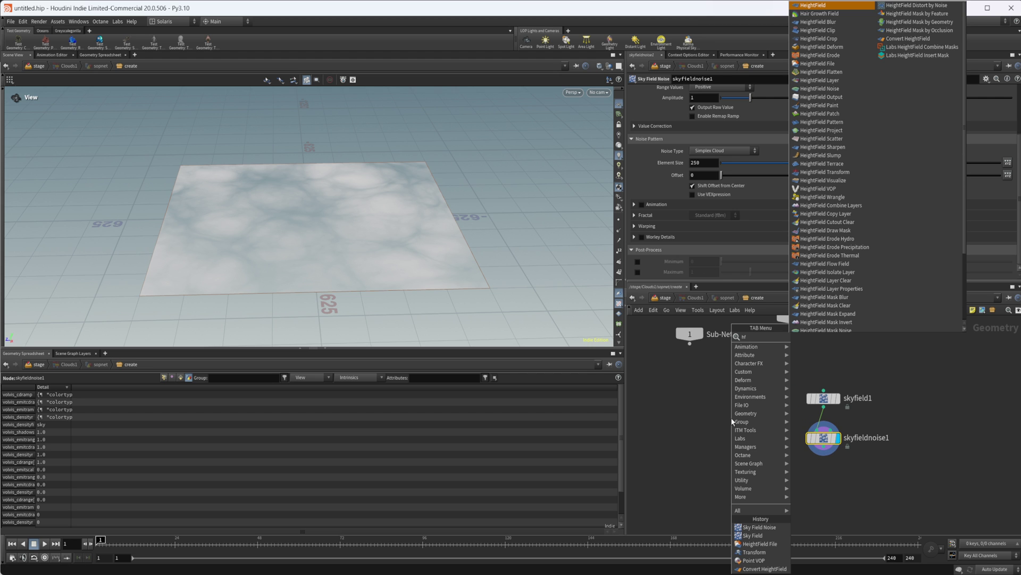
{"action": "key", "text": "Return"}
{"action": "left_click", "coordinate": [731, 417]}
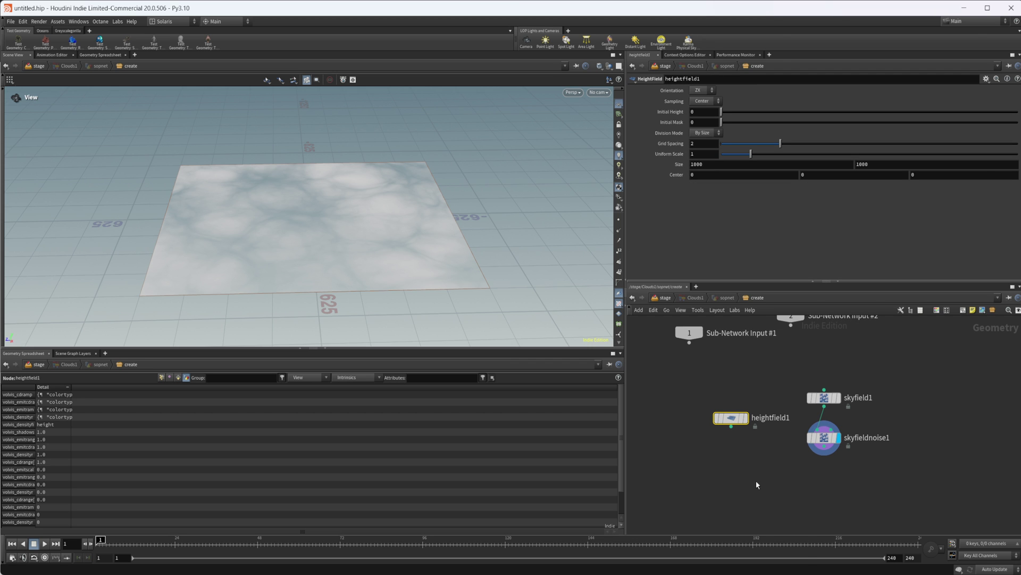
Step: Add a HeightField Noise node connected to heightfield1 and turn on its template flag
{"action": "key", "text": "Tab"}
{"action": "key", "text": "Escape"}
{"action": "key", "text": "Return"}
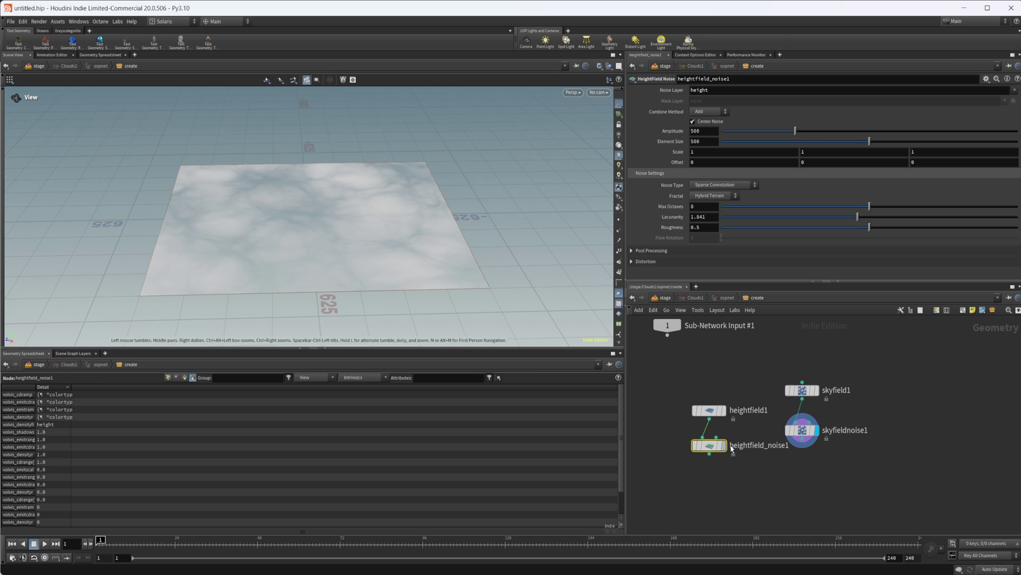
{"action": "mouse_move", "coordinate": [711, 445]}
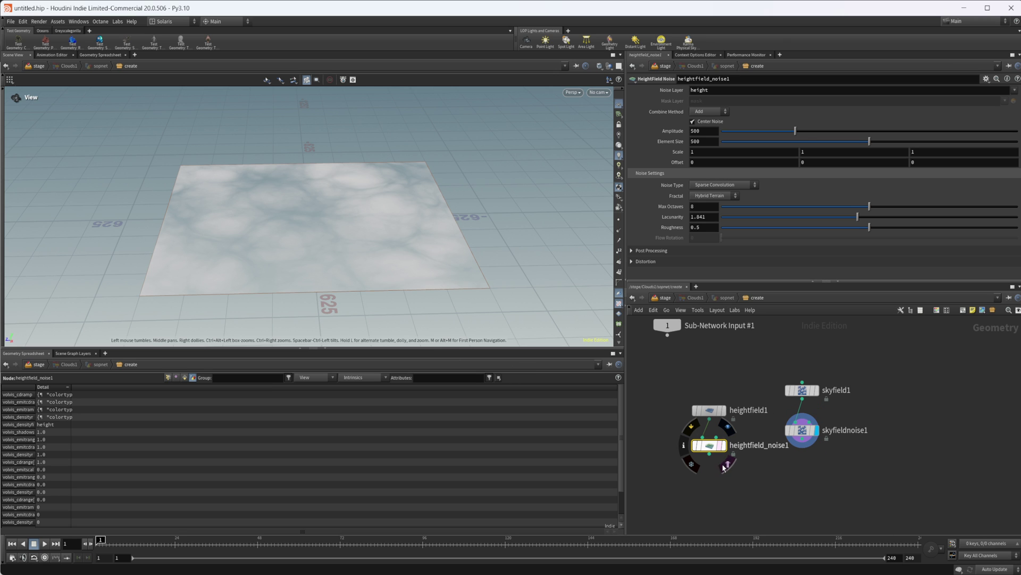
{"action": "left_click", "coordinate": [725, 466]}
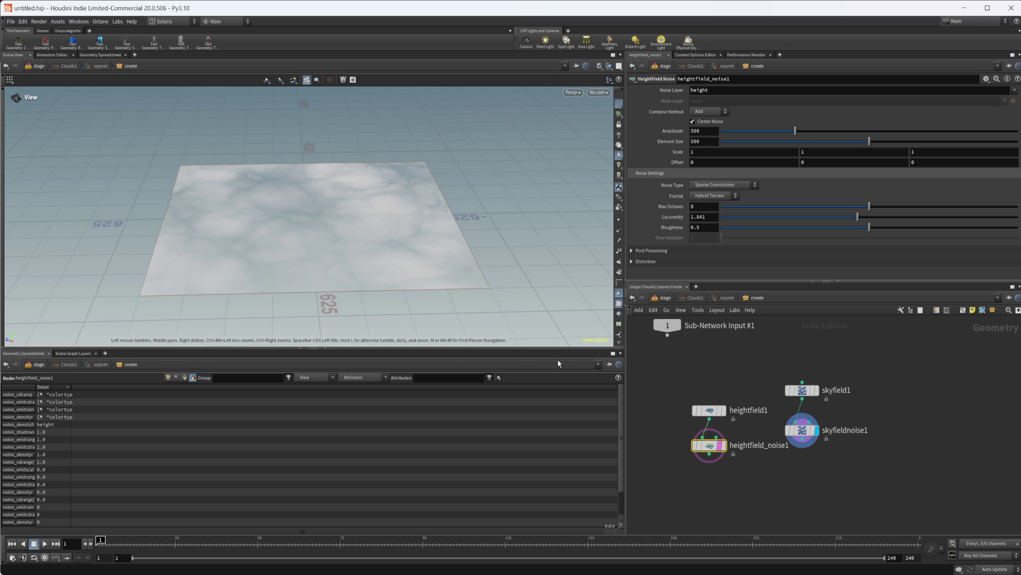
Step: Enable the Vertical Offset of 200 on skyfield1 and view the raised sky plane above the templated terrain
{"action": "left_click", "coordinate": [720, 446]}
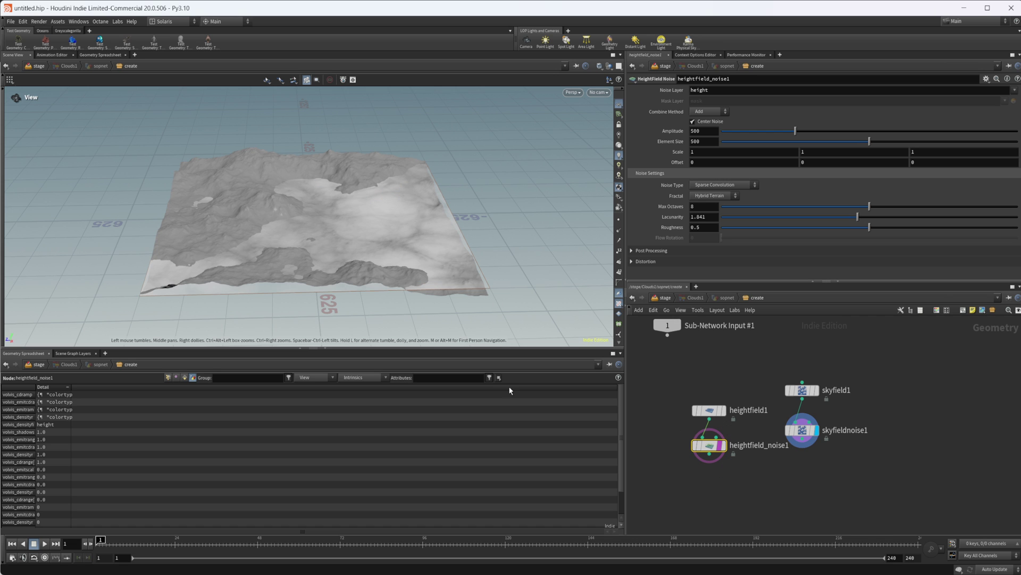
{"action": "left_click", "coordinate": [802, 430]}
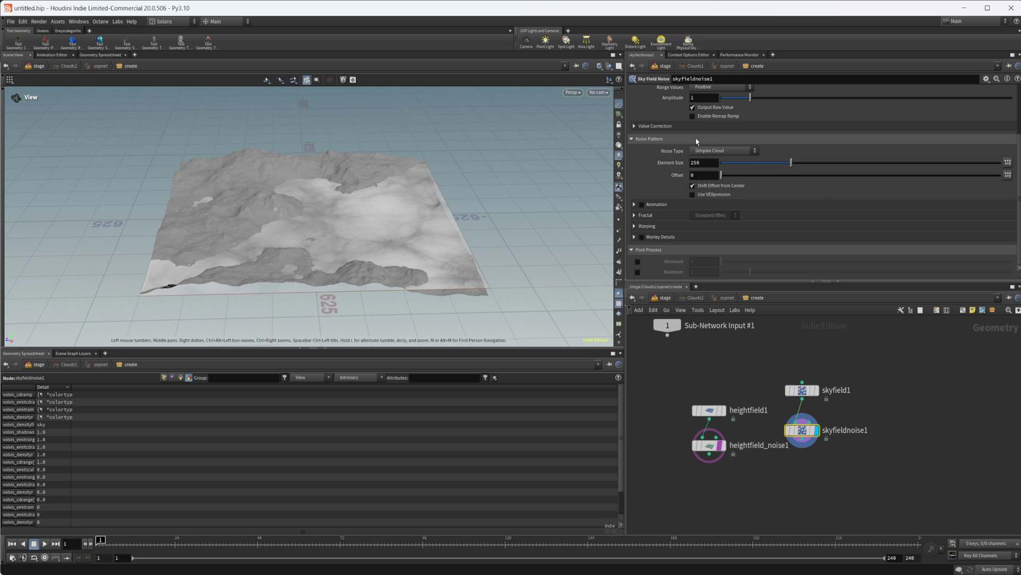
{"action": "scroll", "coordinate": [702, 138], "scroll_direction": "up", "scroll_amount": 3}
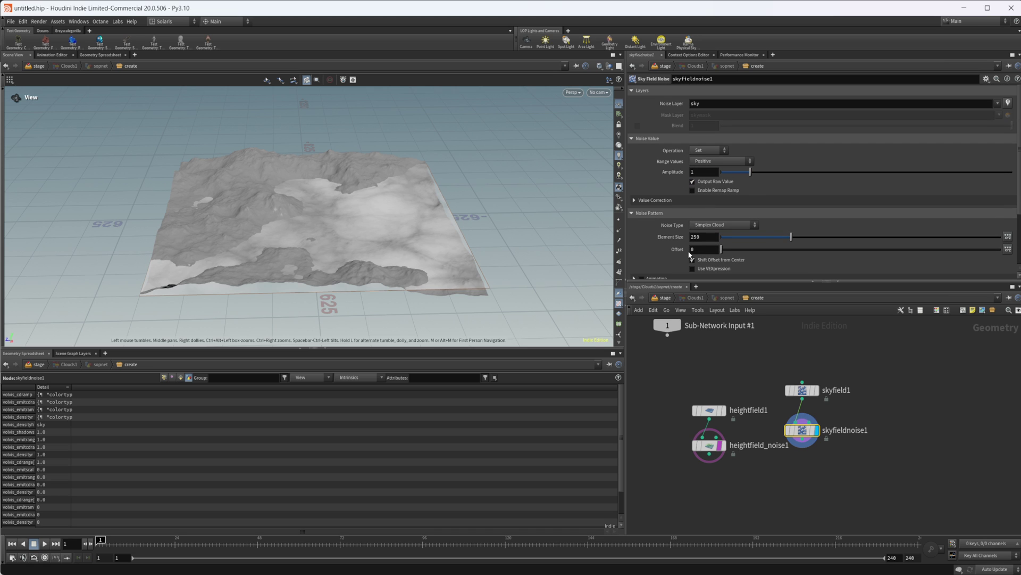
{"action": "left_click", "coordinate": [805, 391]}
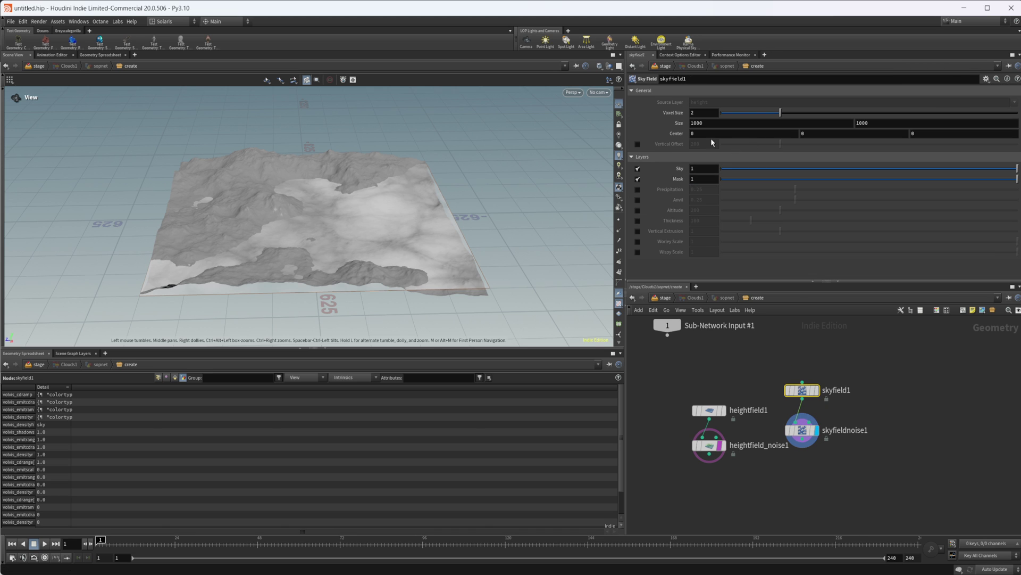
{"action": "left_click", "coordinate": [639, 144]}
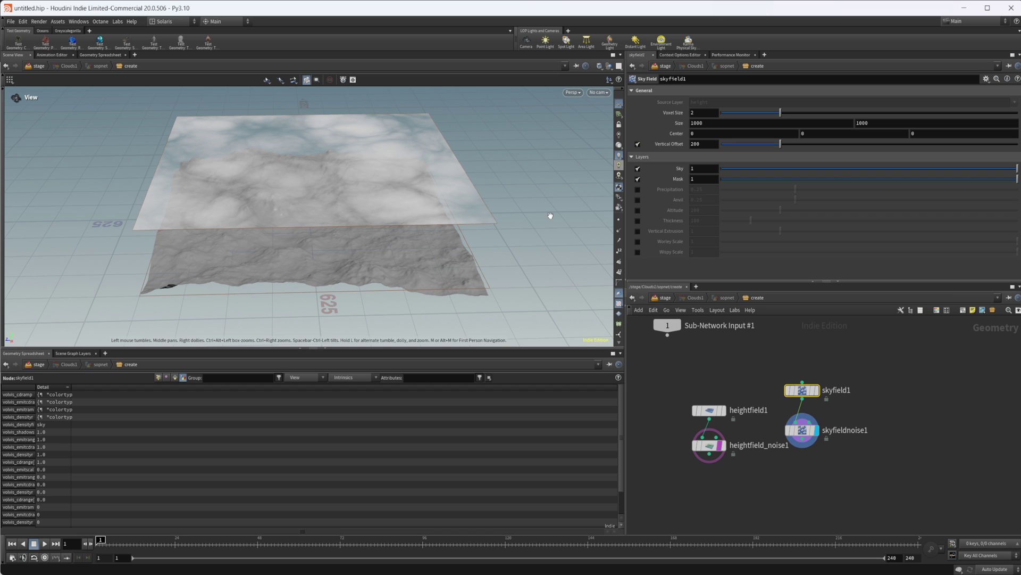
{"action": "left_click_drag", "start_coordinate": [316, 240], "coordinate": [297, 191]}
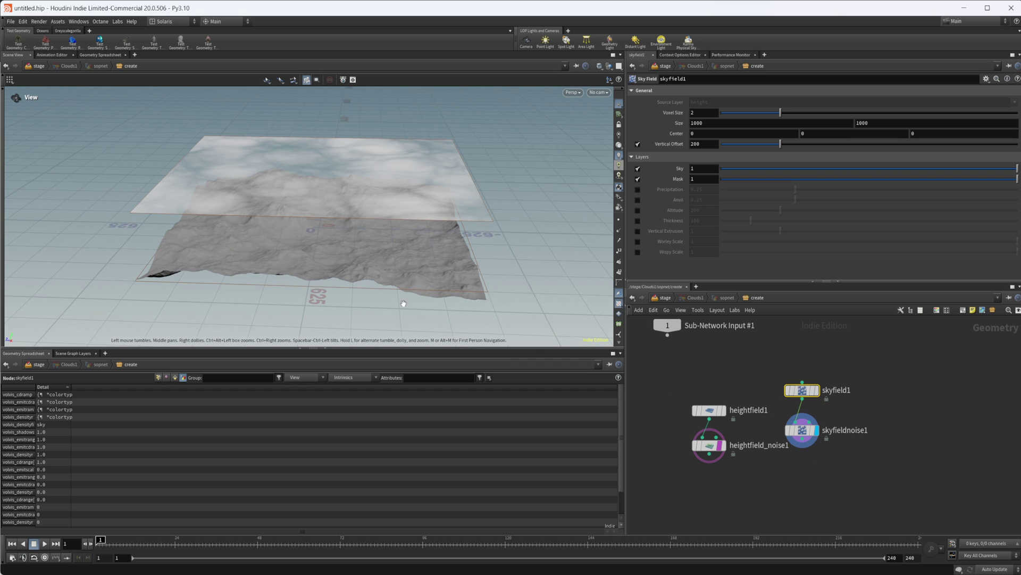
Step: Delete the heightfield1 and heightfield_noise1 nodes from the network
{"action": "mouse_move", "coordinate": [713, 449]}
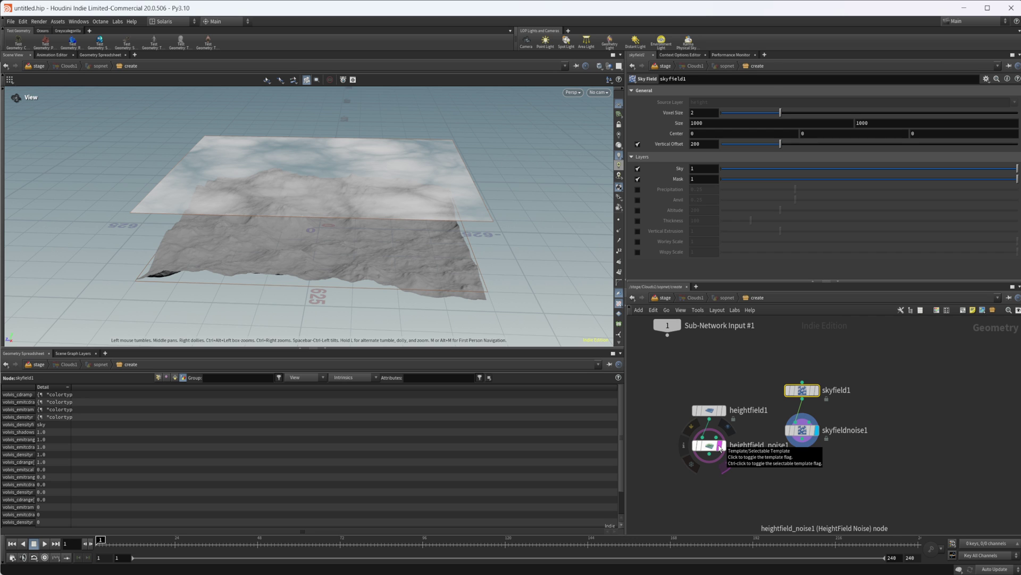
{"action": "left_click_drag", "start_coordinate": [657, 378], "coordinate": [733, 460]}
{"action": "key", "text": "Delete"}
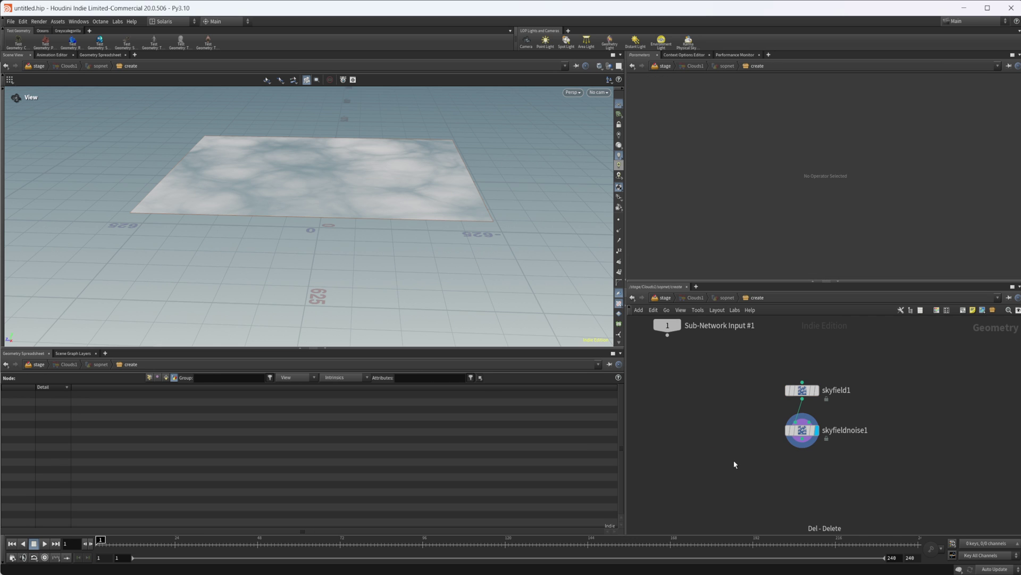
Step: Try the Fast, Simplex and Fast Simplex Cloud noise types on skyfieldnoise1, and return to Simplex Cloud
{"action": "middle_click_drag", "start_coordinate": [728, 468], "coordinate": [680, 479]}
{"action": "left_click", "coordinate": [759, 448]}
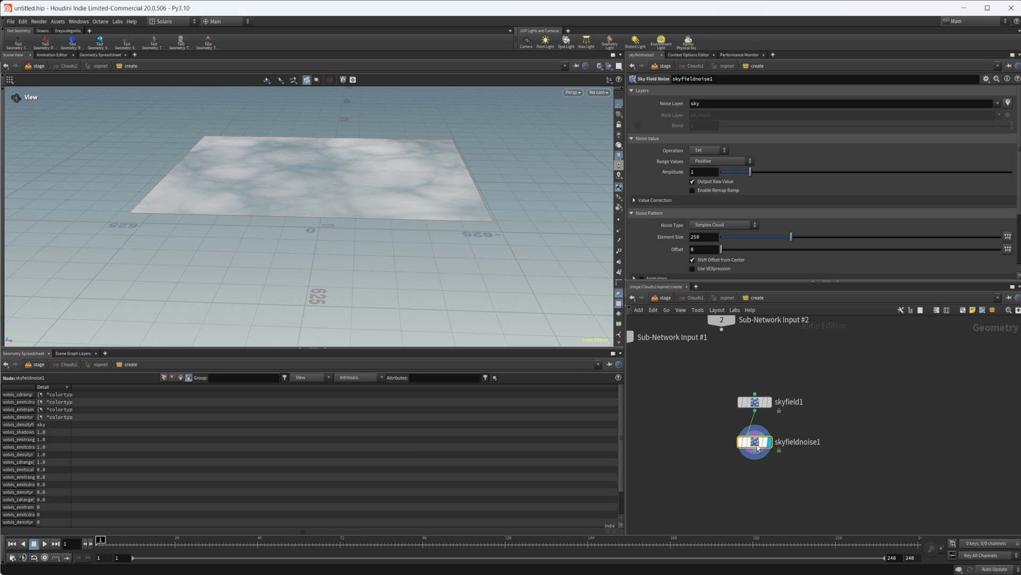
{"action": "scroll", "coordinate": [392, 232], "scroll_direction": "up", "scroll_amount": 10}
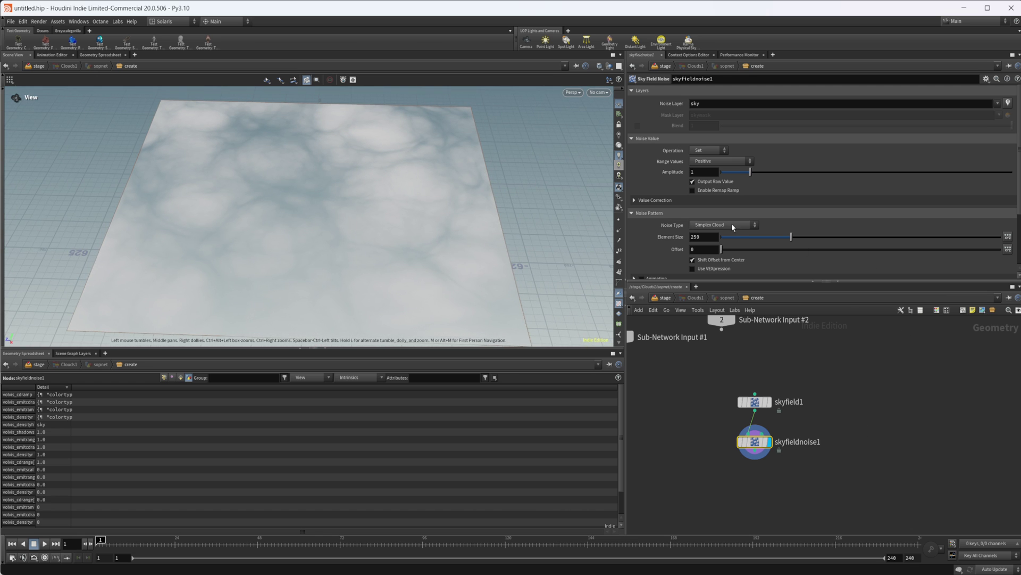
{"action": "scroll", "coordinate": [683, 170], "scroll_direction": "down", "scroll_amount": 2}
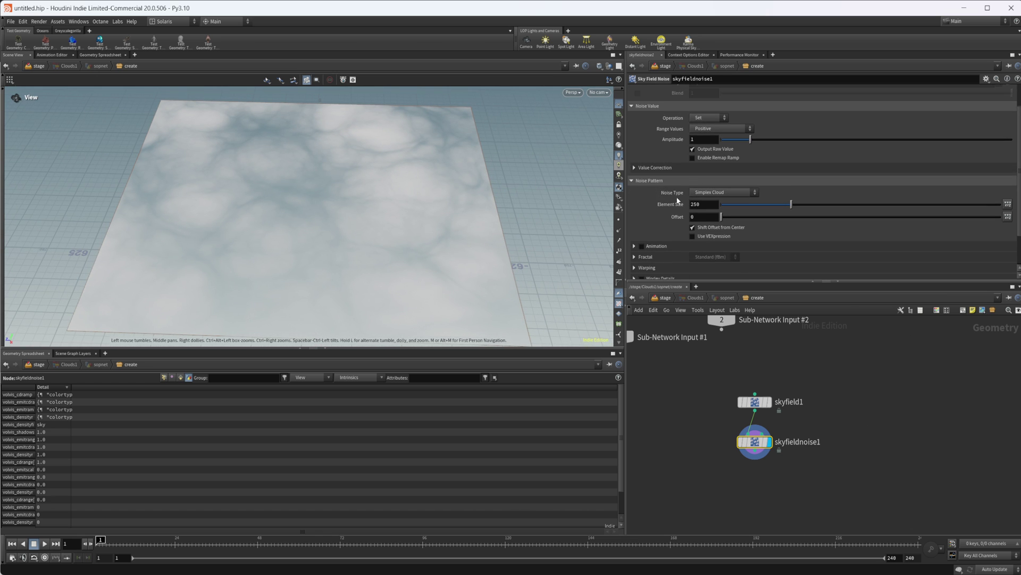
{"action": "left_click", "coordinate": [729, 194]}
{"action": "left_click", "coordinate": [711, 201]}
{"action": "left_click", "coordinate": [725, 196]}
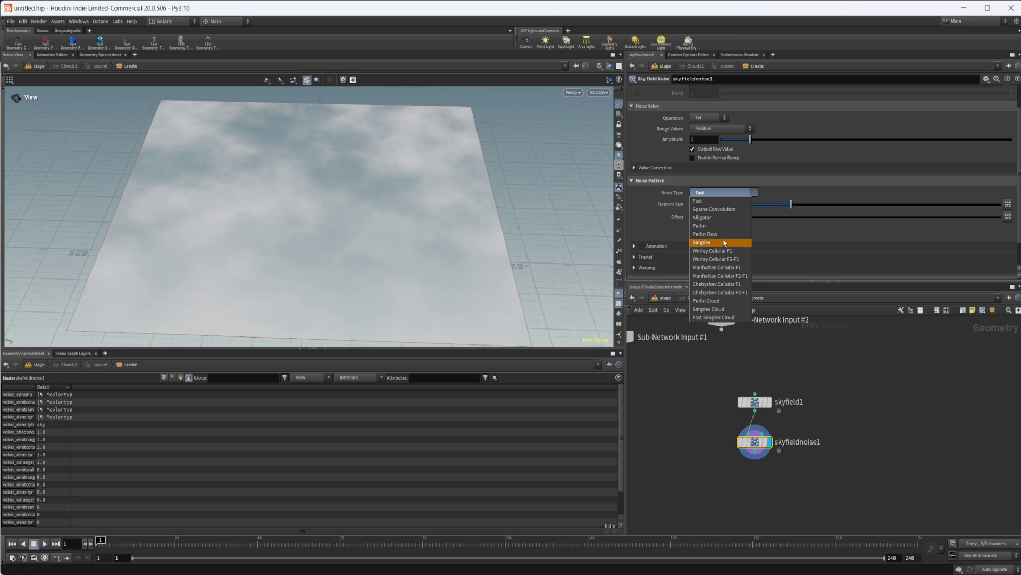
{"action": "left_click", "coordinate": [729, 199]}
{"action": "left_click", "coordinate": [730, 195]}
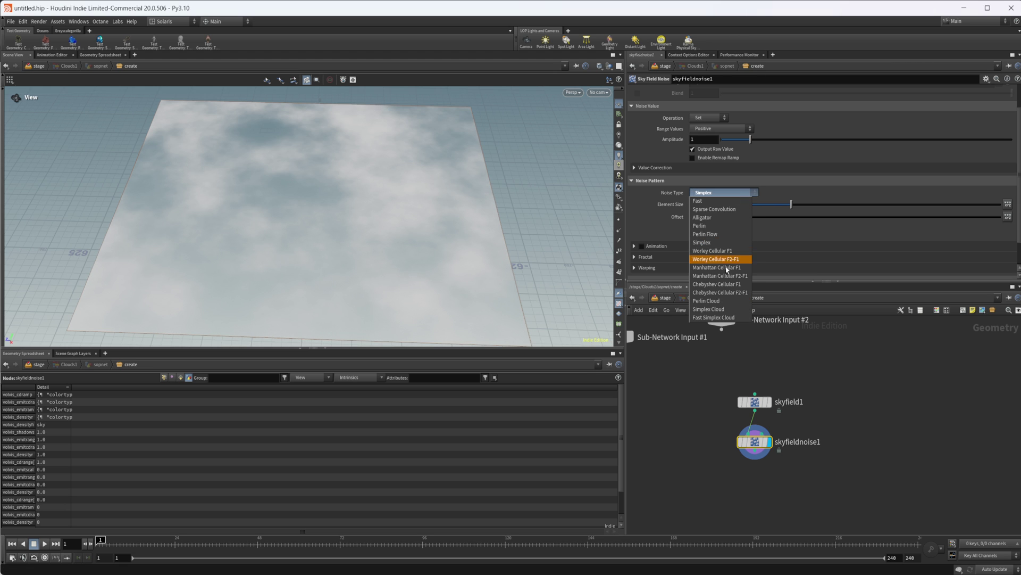
{"action": "left_click", "coordinate": [724, 318]}
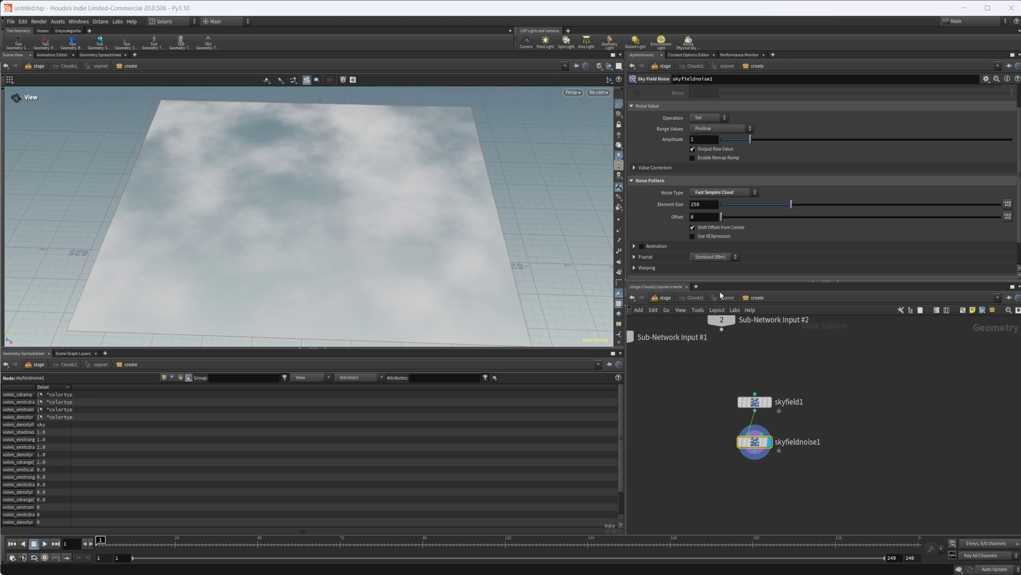
{"action": "left_click", "coordinate": [708, 195]}
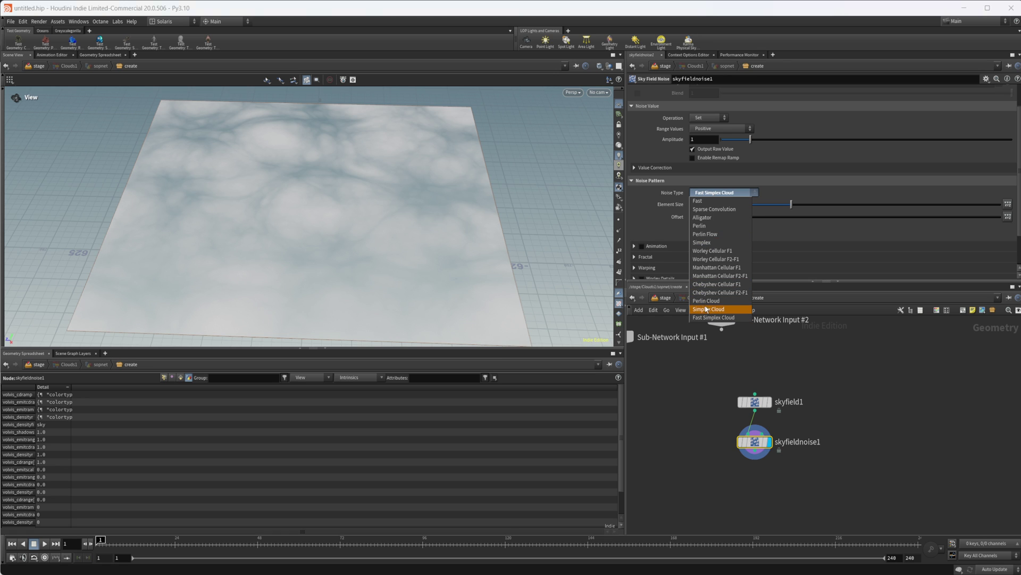
{"action": "left_click", "coordinate": [710, 310]}
Step: Set the Element Size of skyfieldnoise1 to 301 and its Offset to 368
{"action": "left_click_drag", "start_coordinate": [791, 205], "coordinate": [805, 215]}
{"action": "left_click_drag", "start_coordinate": [722, 217], "coordinate": [824, 217]}
Step: Turn on Worley Details for skyfieldnoise1, comparing the clouds with and without it
{"action": "scroll", "coordinate": [669, 210], "scroll_direction": "down", "scroll_amount": 3}
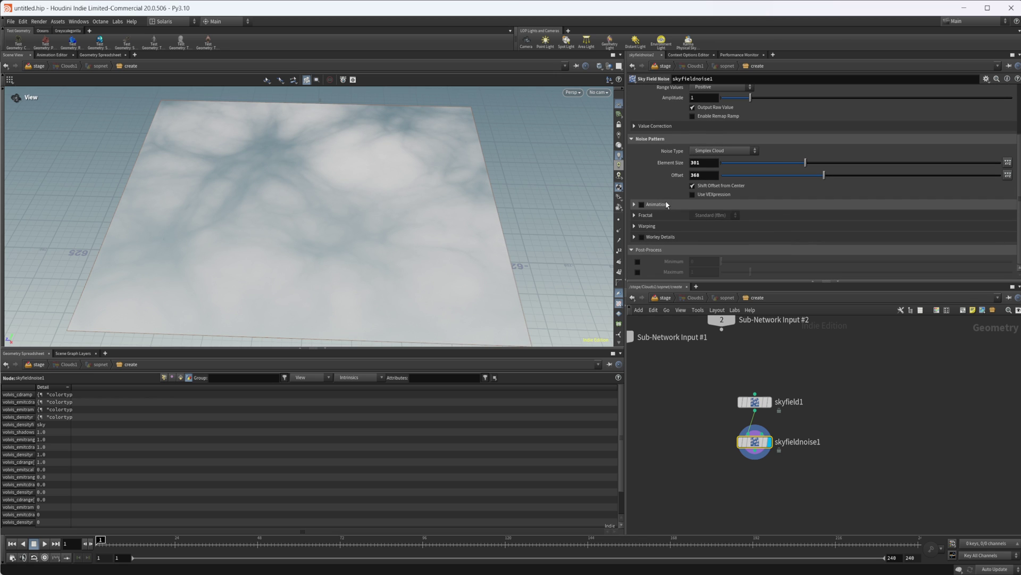
{"action": "scroll", "coordinate": [644, 234], "scroll_direction": "down", "scroll_amount": 3}
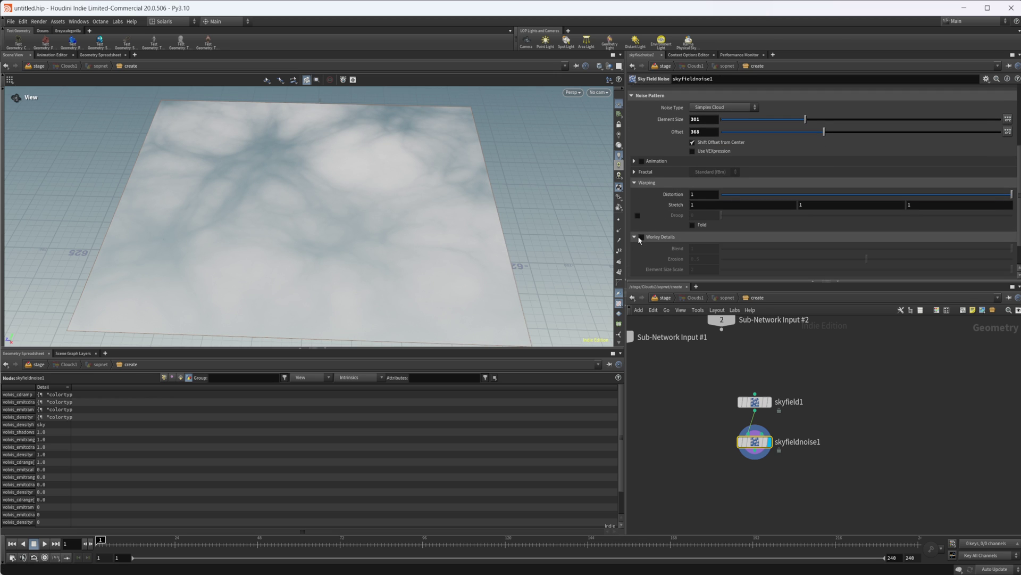
{"action": "left_click", "coordinate": [636, 236]}
{"action": "left_click", "coordinate": [641, 236]}
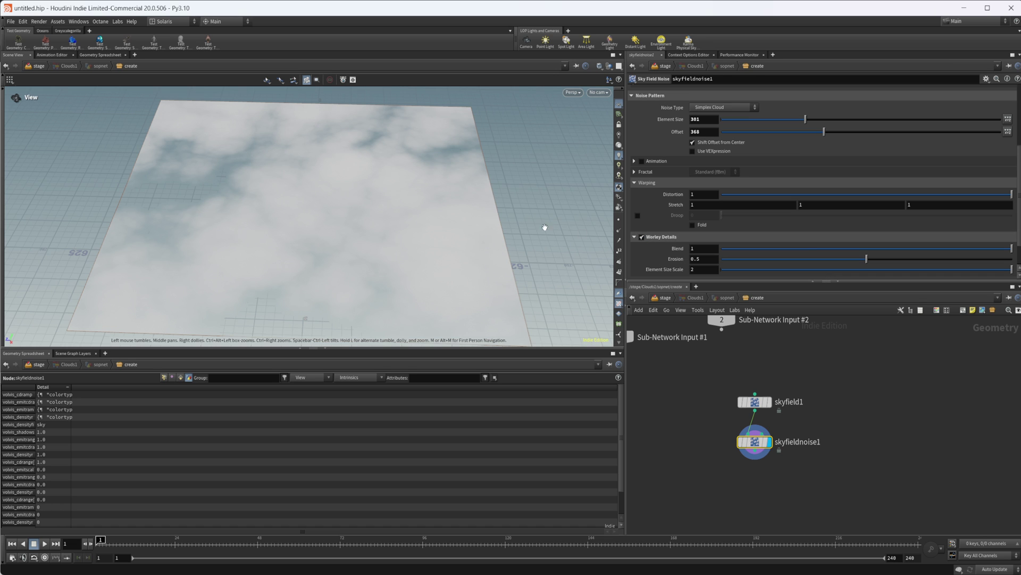
{"action": "left_click", "coordinate": [642, 237]}
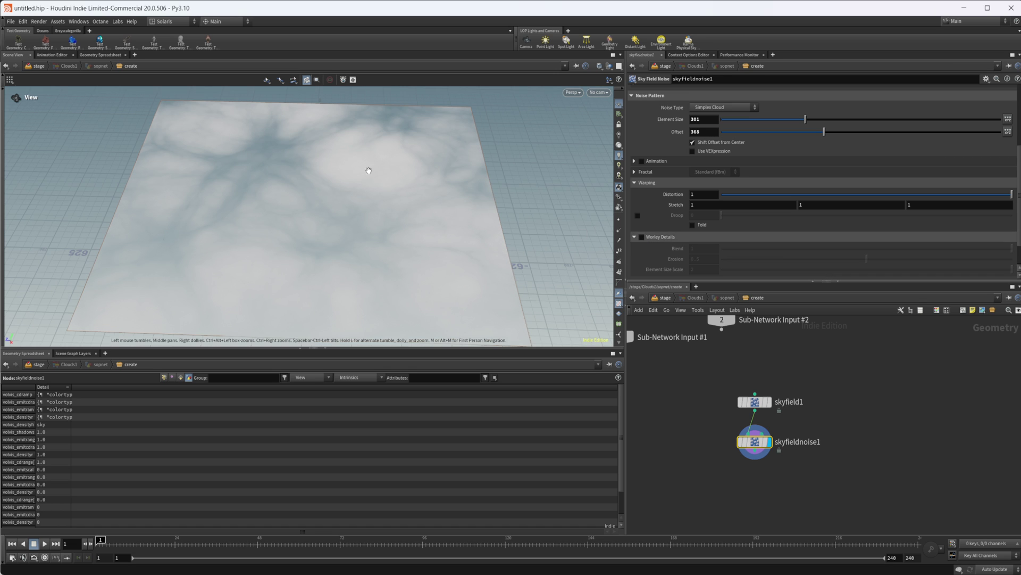
{"action": "left_click", "coordinate": [641, 237]}
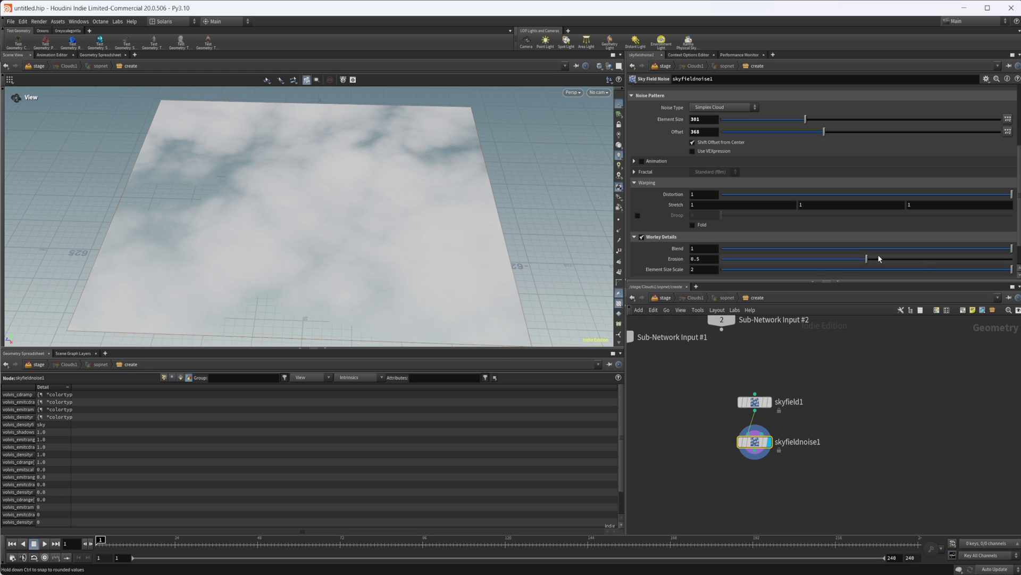
Step: Set the Worley Details to Erosion 0.582, Blend 0.837 and Element Size Scale 1.173
{"action": "left_click_drag", "start_coordinate": [855, 270], "coordinate": [888, 275]}
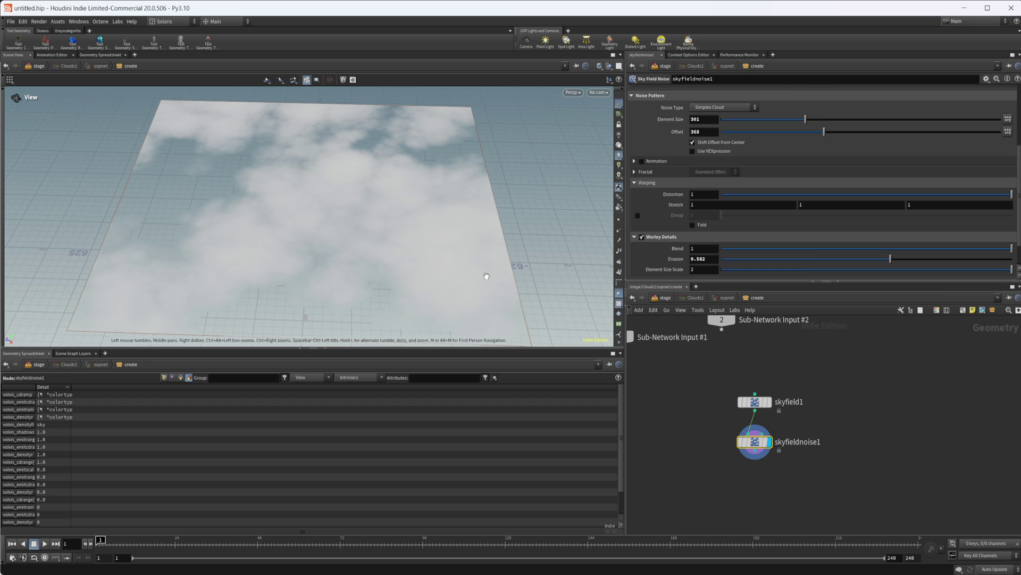
{"action": "mouse_move", "coordinate": [957, 248]}
{"action": "left_mouse_down"}
{"action": "mouse_move", "coordinate": [732, 250]}
{"action": "mouse_move", "coordinate": [971, 253]}
{"action": "left_mouse_up"}
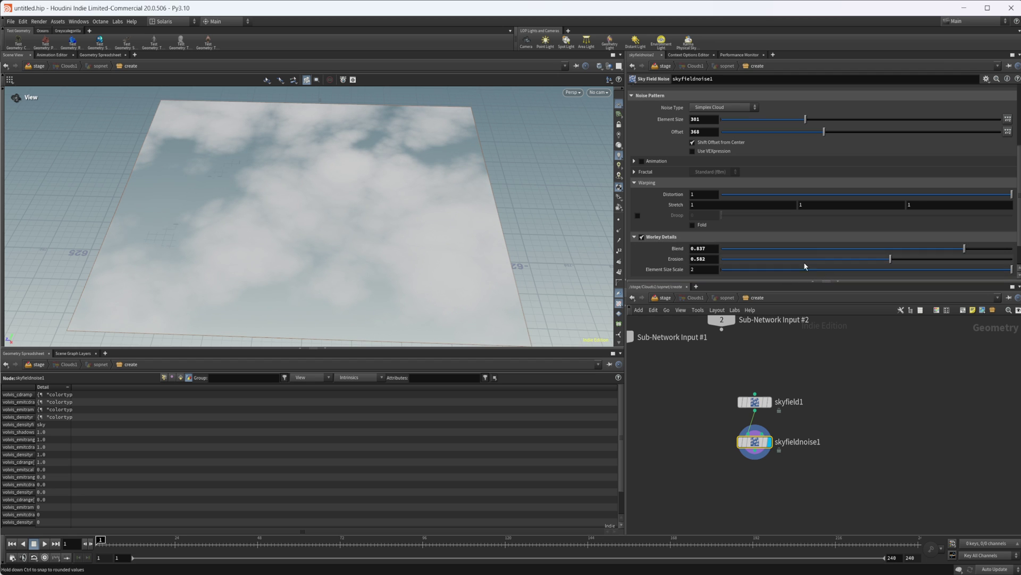
{"action": "left_click_drag", "start_coordinate": [839, 270], "coordinate": [891, 269]}
Step: Return to the stage network and switch the camera viewport's renderer to Karma XPU
{"action": "middle_click_drag", "start_coordinate": [699, 365], "coordinate": [702, 339]}
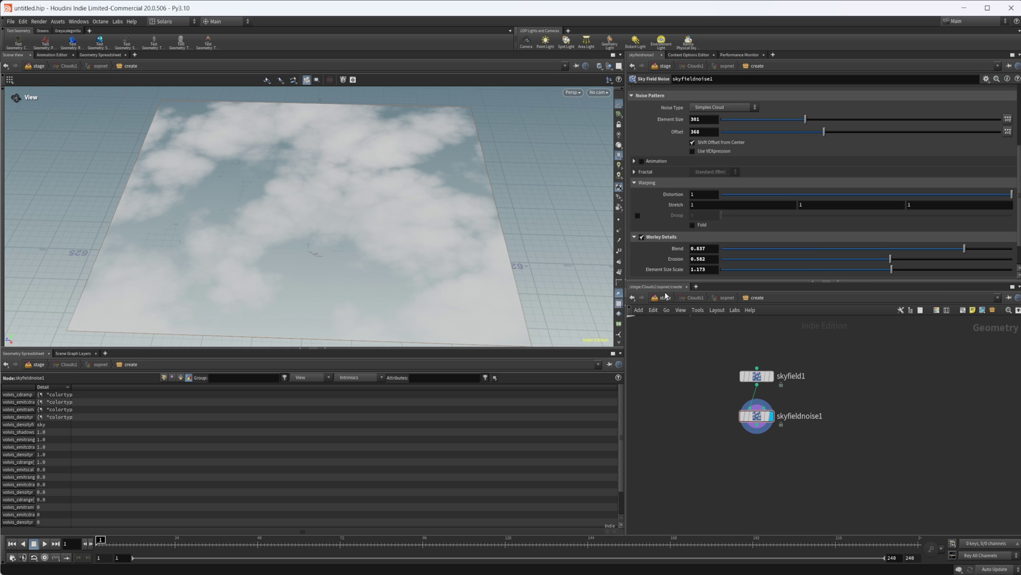
{"action": "left_click", "coordinate": [665, 300]}
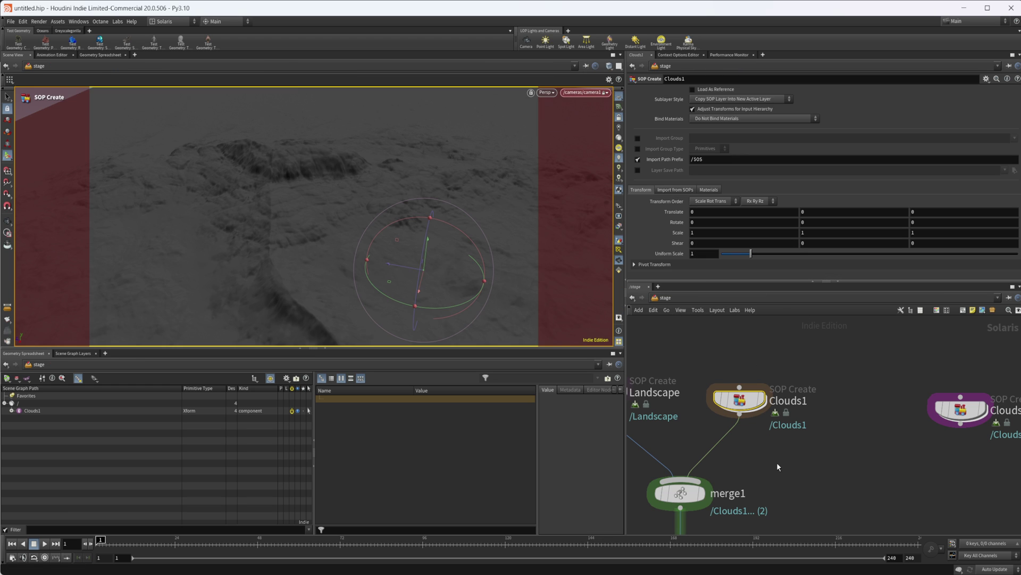
{"action": "middle_click_drag", "start_coordinate": [810, 457], "coordinate": [823, 413]}
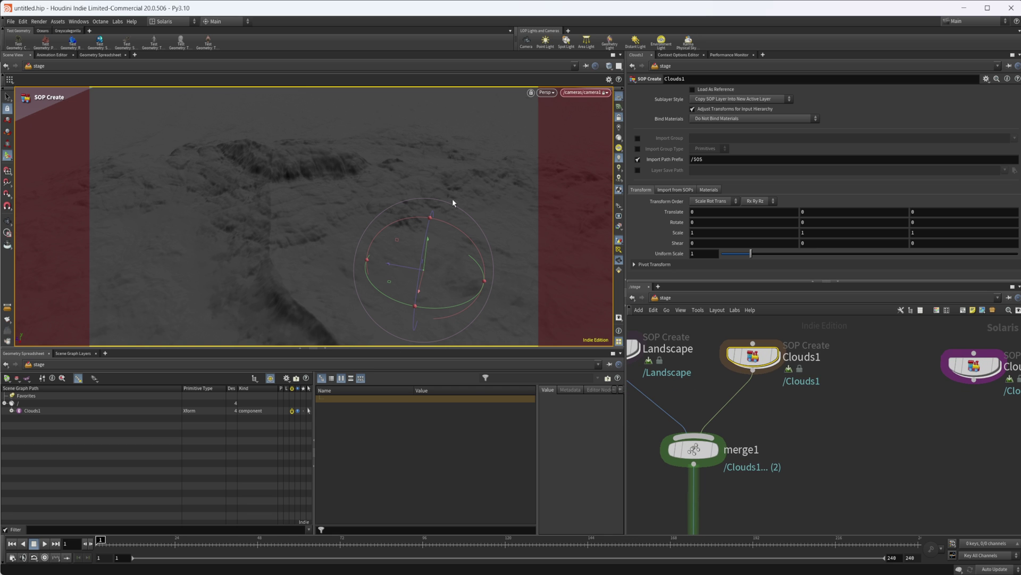
{"action": "middle_click_drag", "start_coordinate": [835, 467], "coordinate": [840, 422]}
{"action": "scroll", "coordinate": [782, 427], "scroll_direction": "down", "scroll_amount": 3}
{"action": "middle_click_drag", "start_coordinate": [798, 465], "coordinate": [799, 410]}
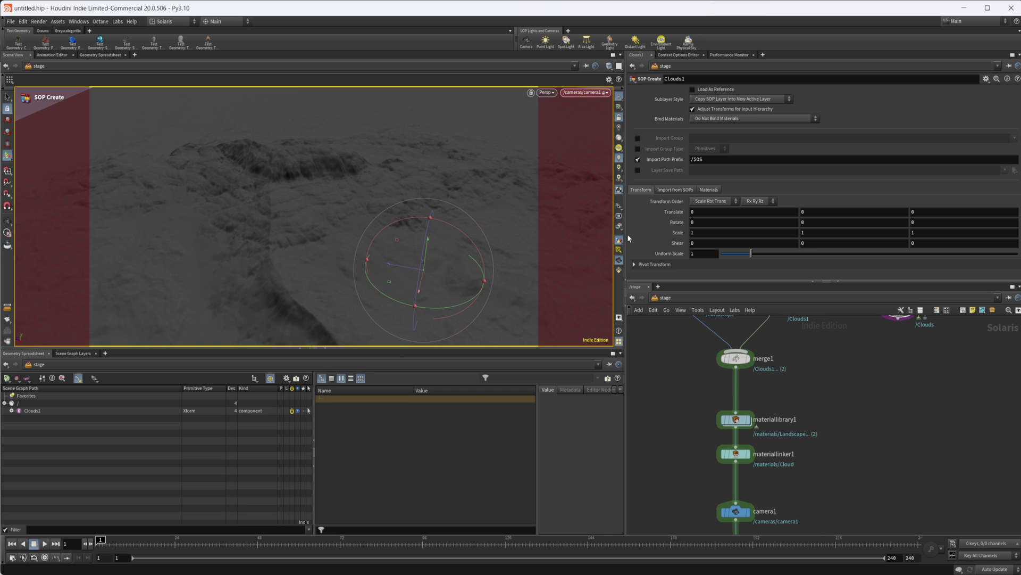
{"action": "left_click", "coordinate": [551, 96]}
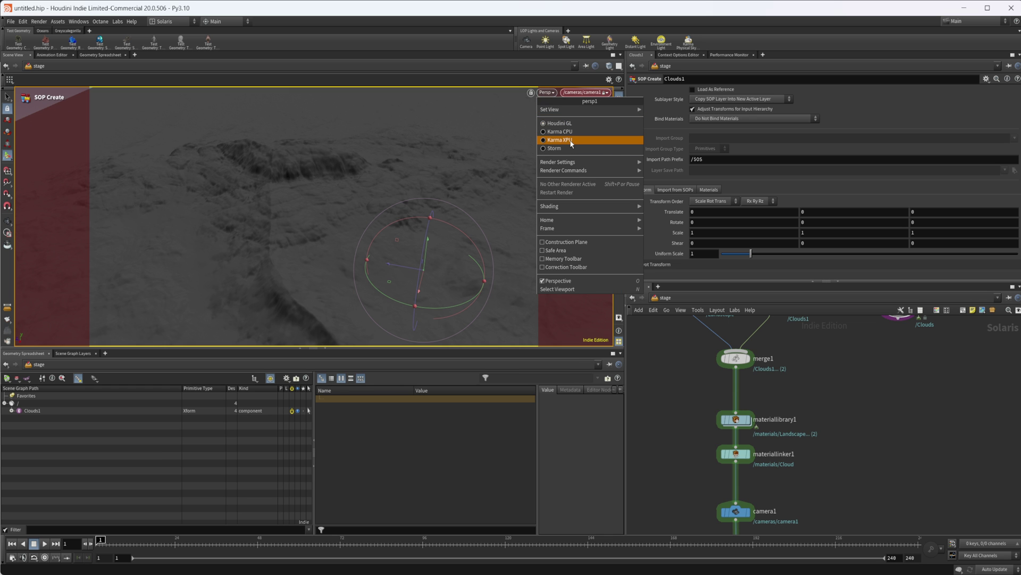
{"action": "left_click", "coordinate": [570, 143]}
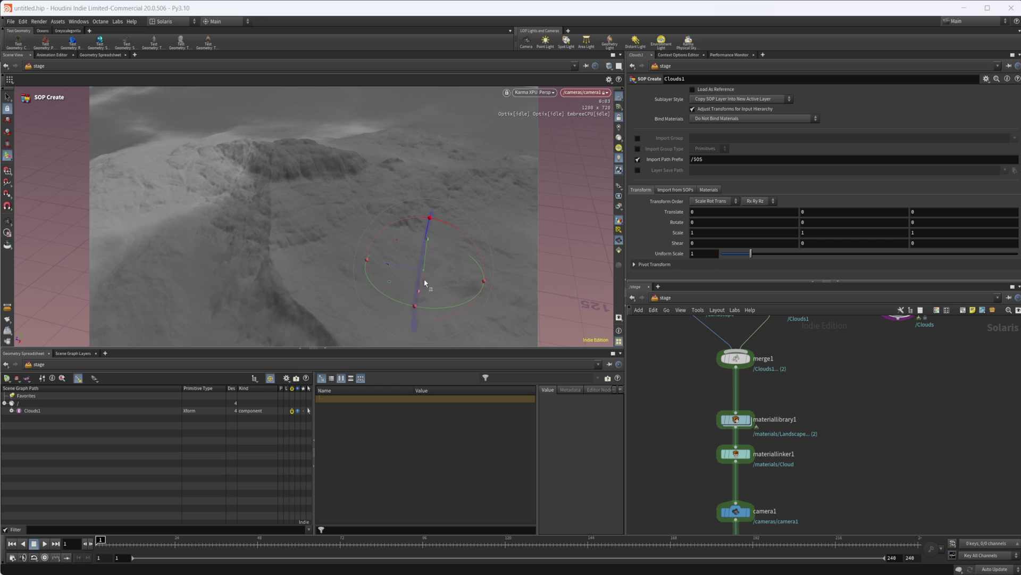
Step: Try an Exposure of 1 and of 0 on distantlight1, and return it to 0.5
{"action": "middle_click_drag", "start_coordinate": [852, 482], "coordinate": [831, 356]}
{"action": "left_click", "coordinate": [749, 428]}
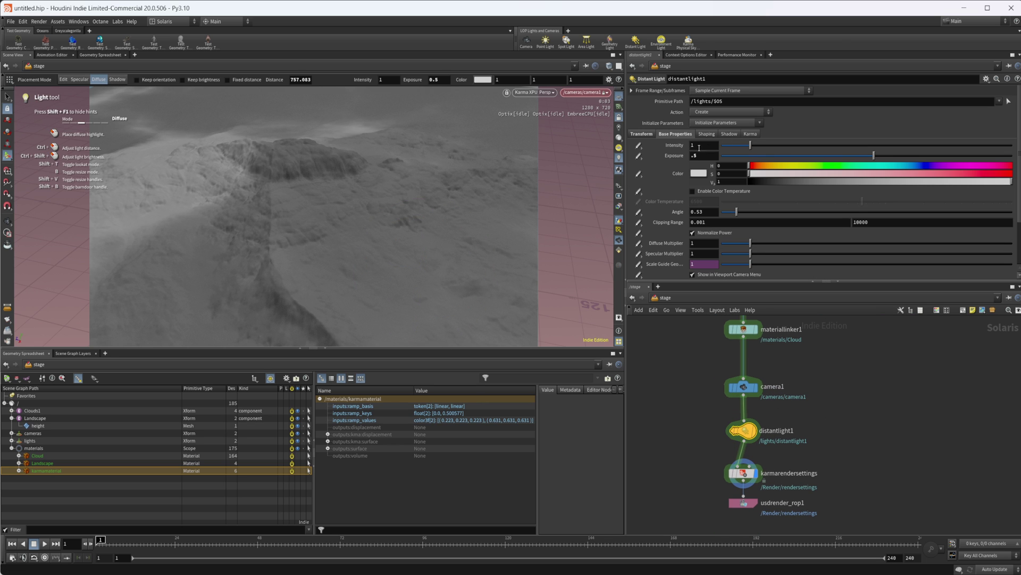
{"action": "left_click_drag", "start_coordinate": [705, 157], "coordinate": [683, 157]}
{"action": "type", "text": "1"}
{"action": "key", "text": "Return"}
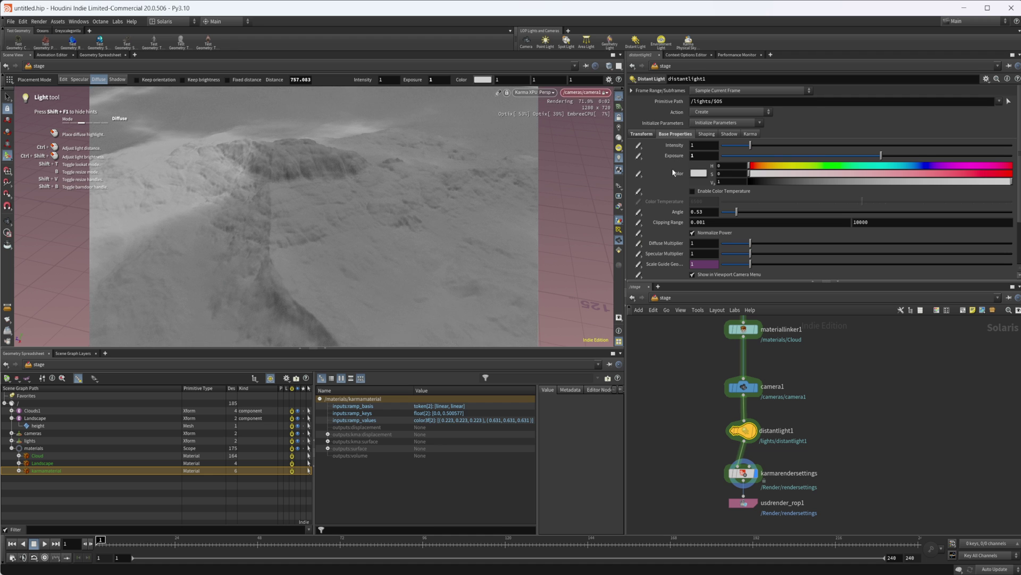
{"action": "left_click_drag", "start_coordinate": [698, 157], "coordinate": [667, 160]}
{"action": "type", "text": "0"}
{"action": "key", "text": "Return"}
{"action": "type", "text": ".5"}
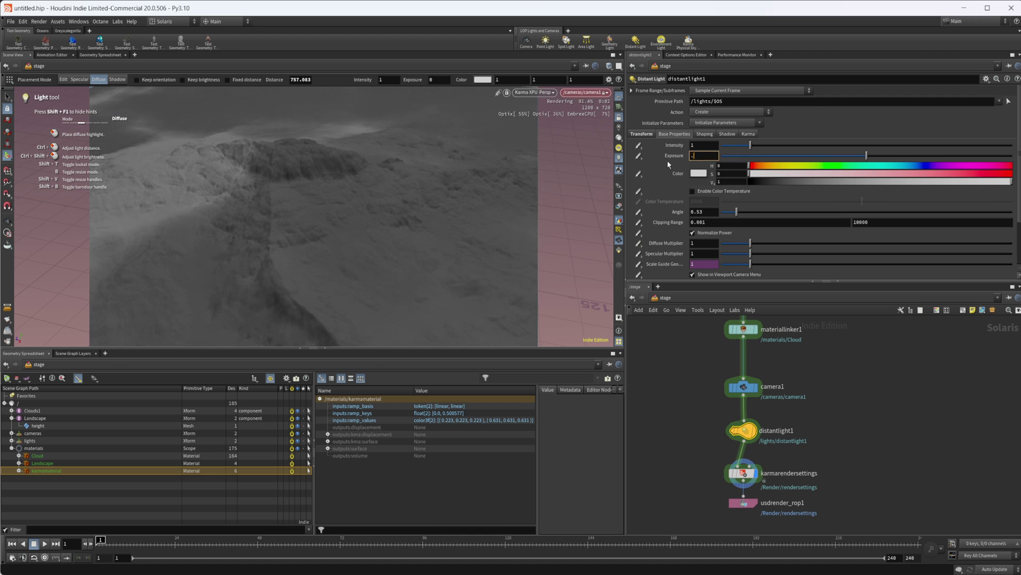
{"action": "key", "text": "Return"}
Step: Create a rule for the Cloud material in materiallinker1 and assign it to the Clouds1 geometry
{"action": "middle_click_drag", "start_coordinate": [803, 400], "coordinate": [788, 480]}
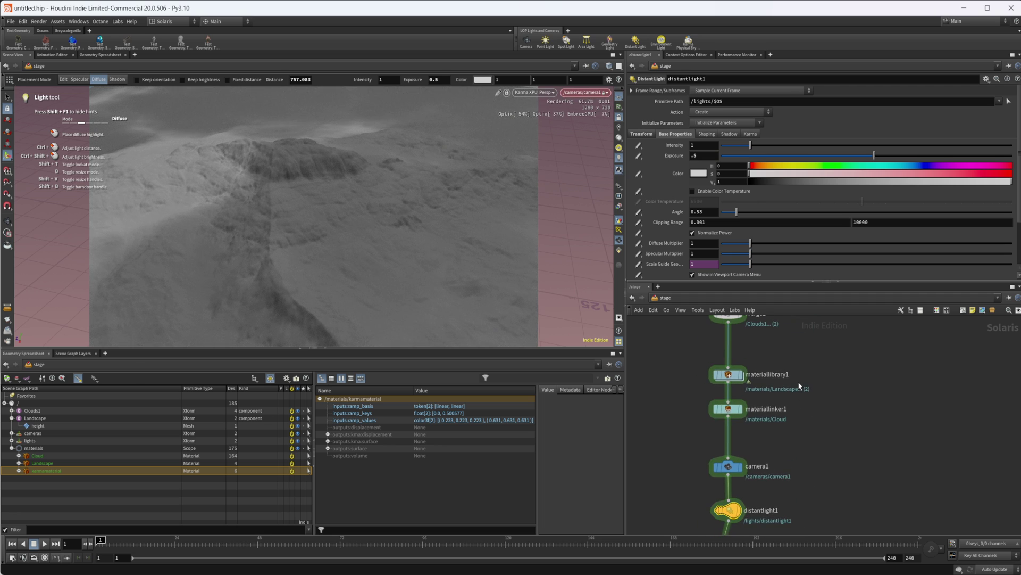
{"action": "middle_click_drag", "start_coordinate": [846, 429], "coordinate": [831, 450]}
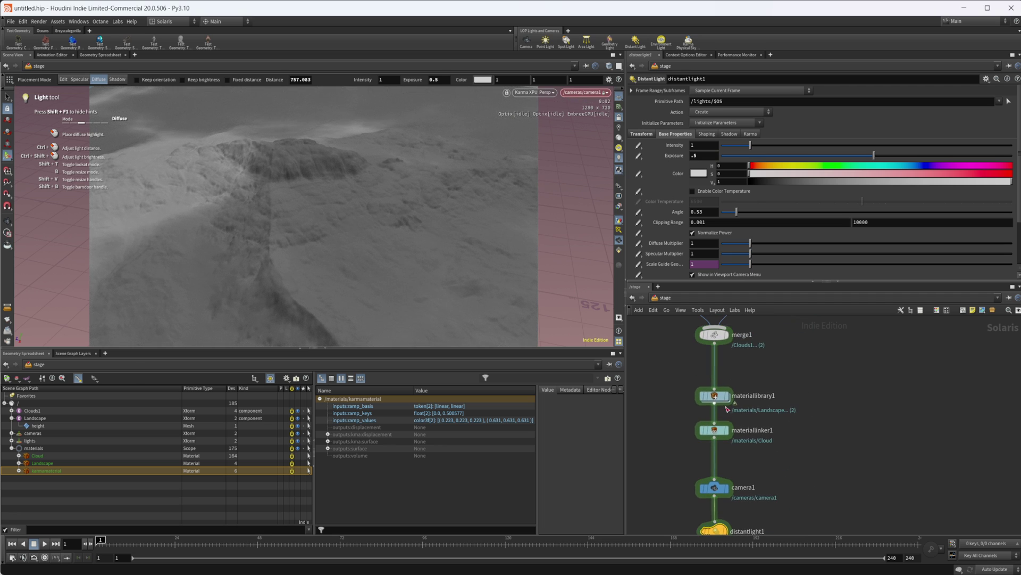
{"action": "left_click", "coordinate": [721, 432]}
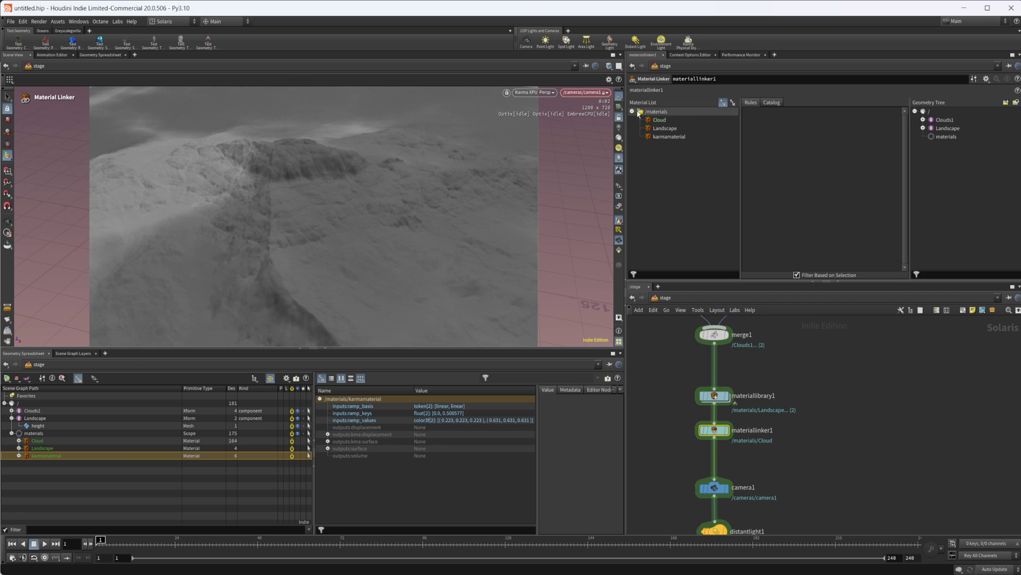
{"action": "left_click", "coordinate": [660, 120]}
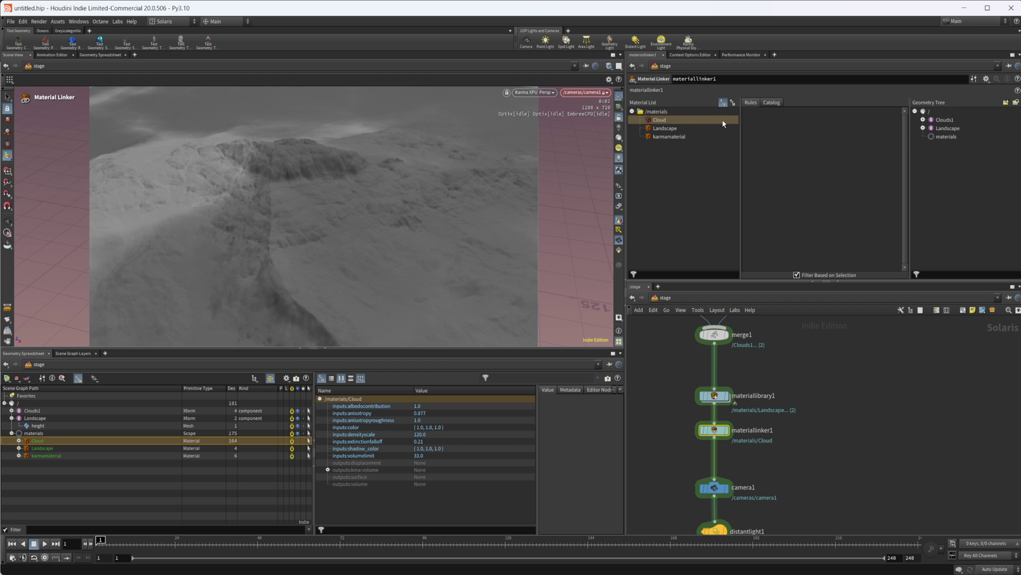
{"action": "left_click", "coordinate": [772, 102]}
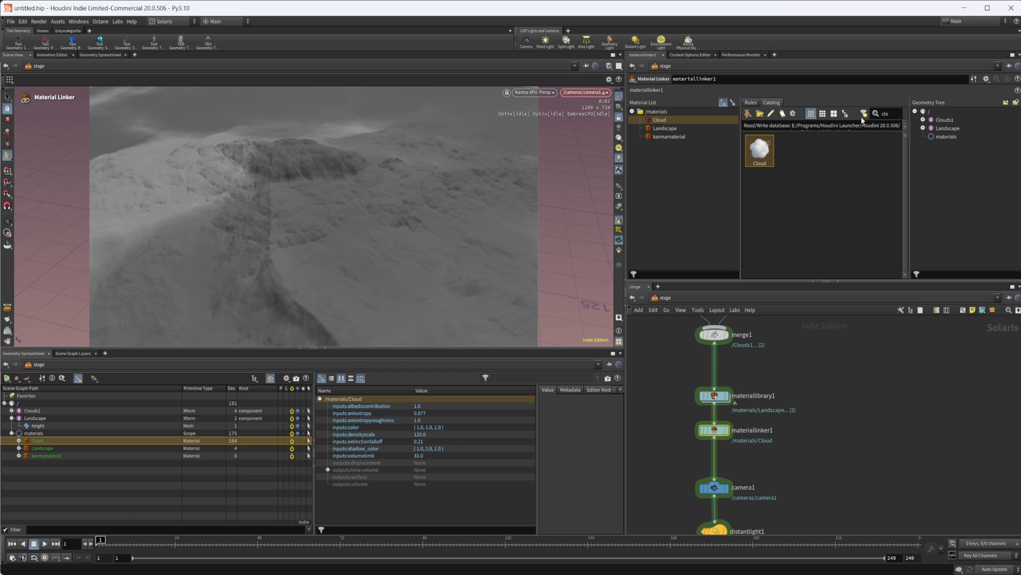
{"action": "left_click", "coordinate": [751, 103]}
{"action": "left_click_drag", "start_coordinate": [660, 120], "coordinate": [814, 128]}
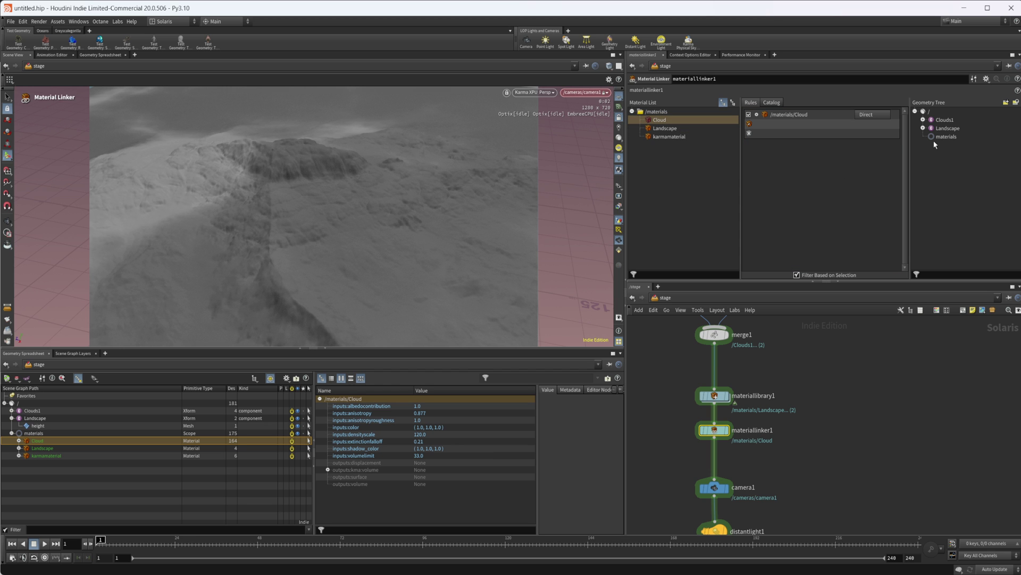
{"action": "left_click_drag", "start_coordinate": [952, 124], "coordinate": [766, 124]}
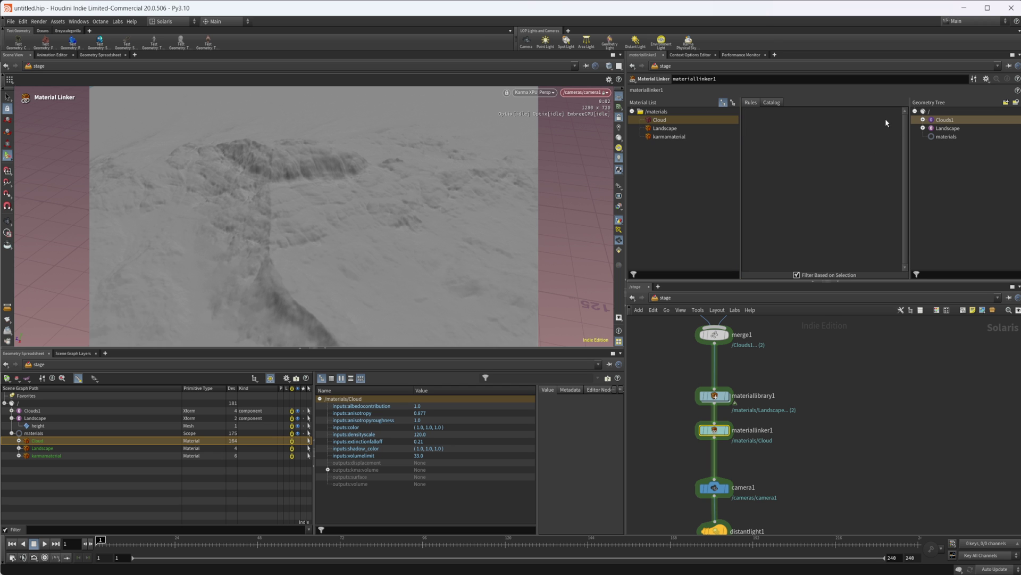
{"action": "left_click", "coordinate": [894, 115]}
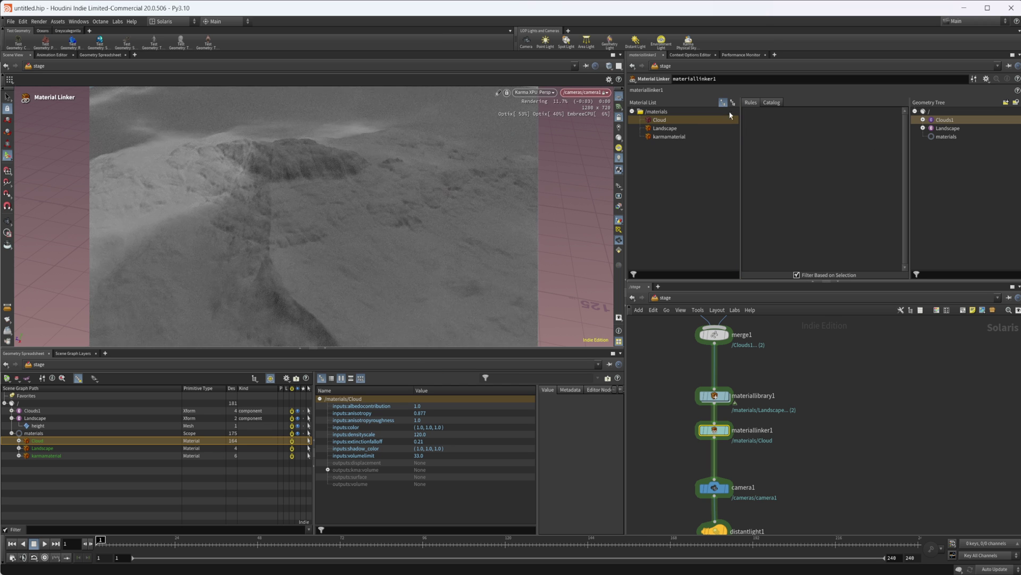
Step: Try adding Clouds1 to the Landscape material's rule in materiallinker1, and undo it
{"action": "left_click", "coordinate": [665, 129]}
{"action": "left_click_drag", "start_coordinate": [940, 122], "coordinate": [798, 128]}
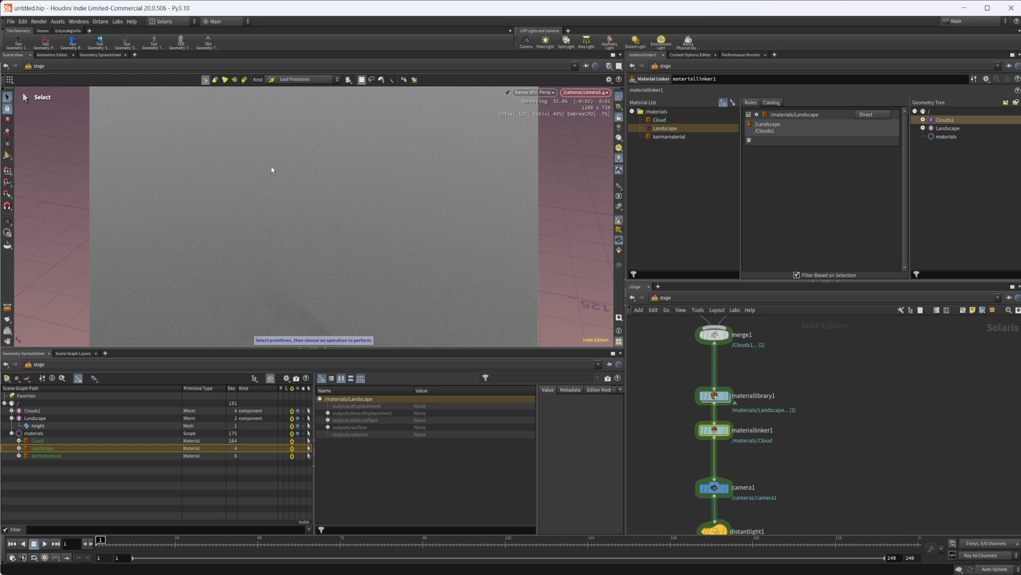
{"action": "key", "text": "ctrl+z"}
Step: Enter the Clouds1 node's create network, add a HeightField node beside the sky field nodes and display it
{"action": "middle_click_drag", "start_coordinate": [812, 368], "coordinate": [808, 409]}
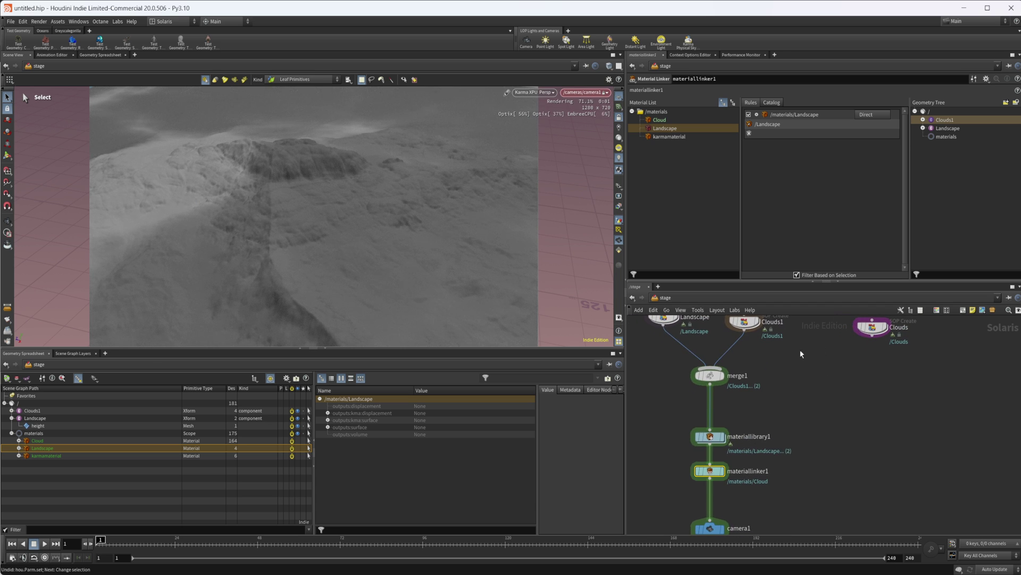
{"action": "middle_click_drag", "start_coordinate": [807, 349], "coordinate": [829, 406]}
{"action": "mouse_move", "coordinate": [770, 379]}
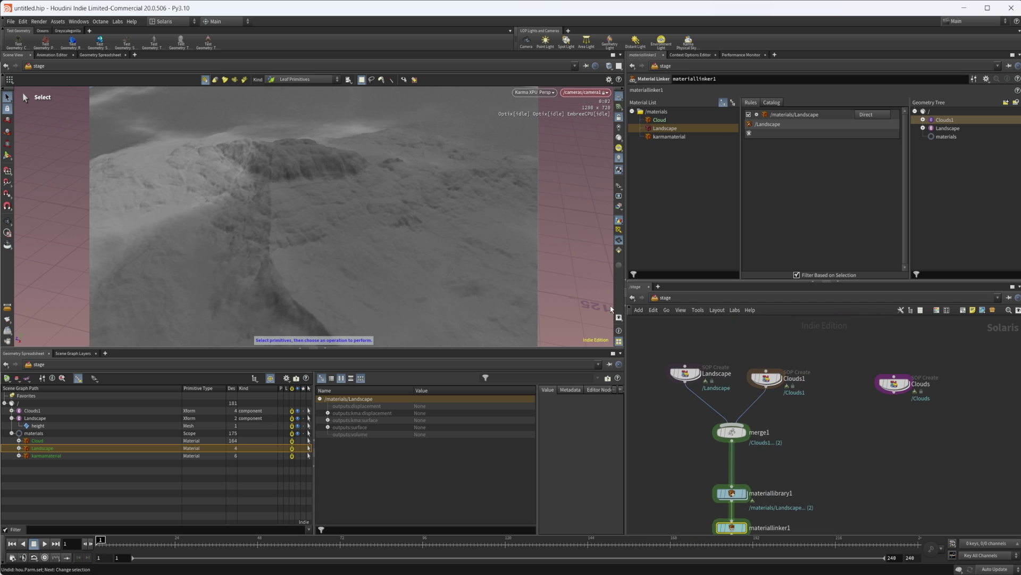
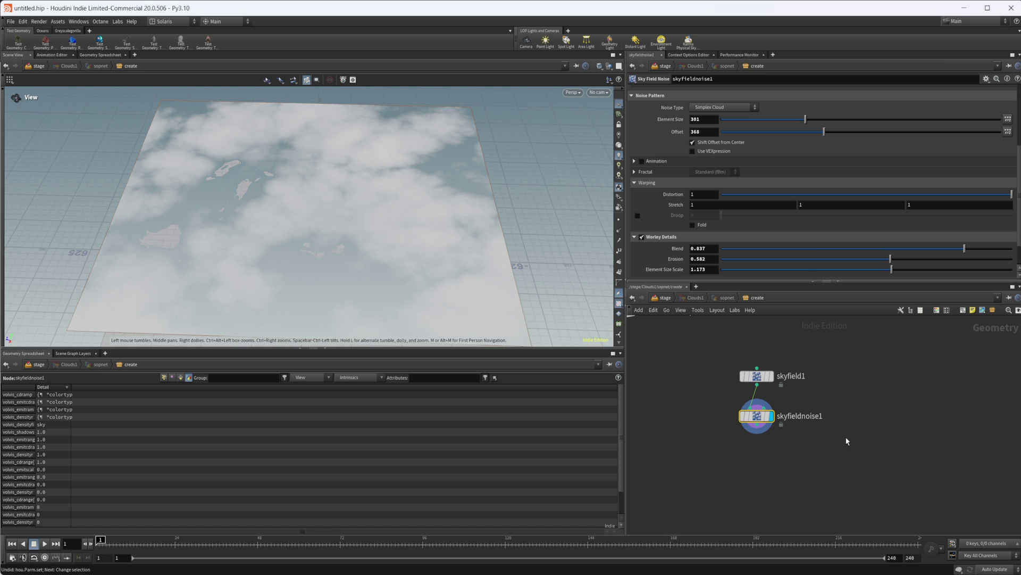
{"action": "middle_click_drag", "start_coordinate": [847, 441], "coordinate": [802, 407]}
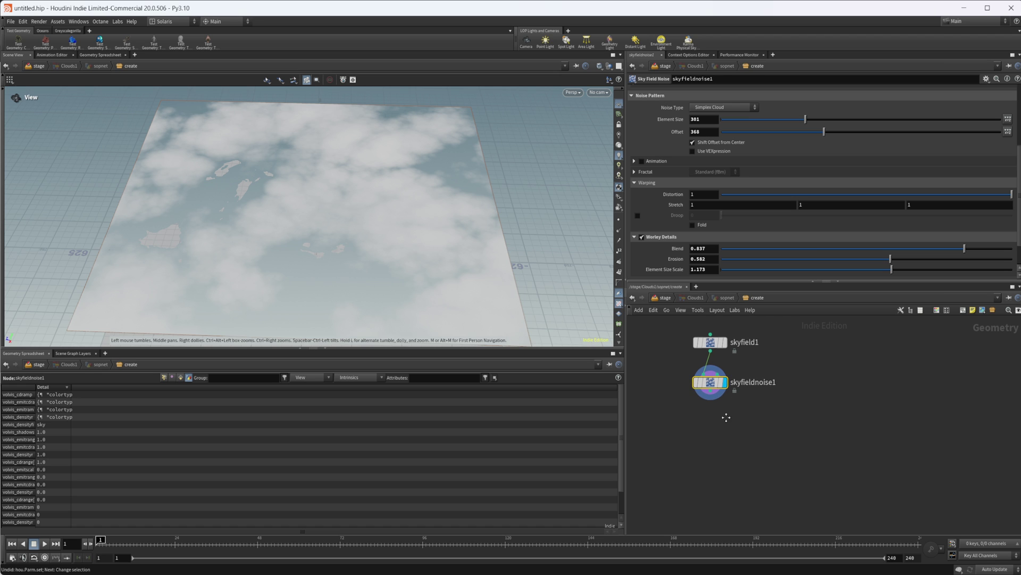
{"action": "key", "text": "Tab"}
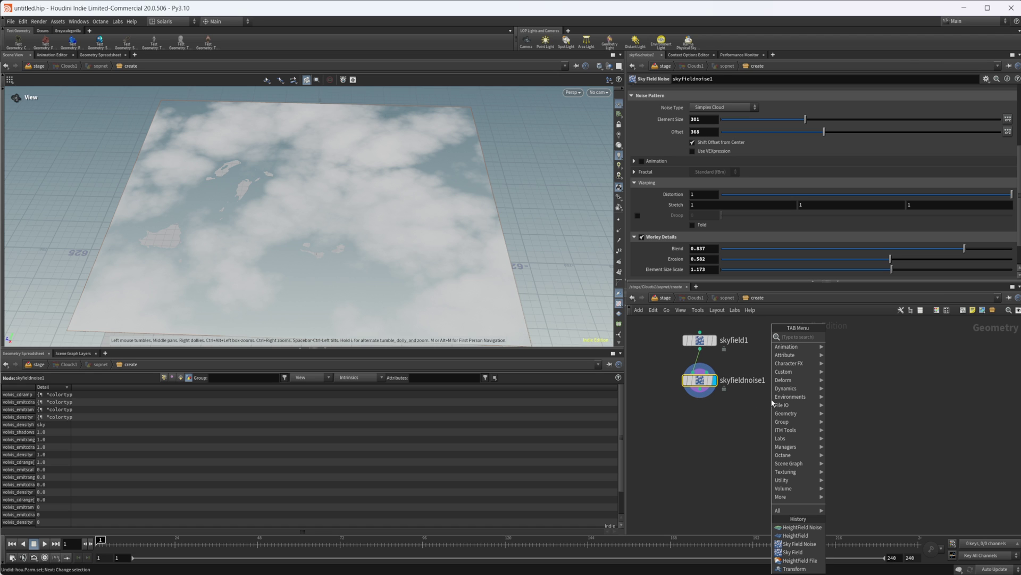
{"action": "type", "text": "height"}
{"action": "key", "text": "Return"}
{"action": "left_click", "coordinate": [819, 337]}
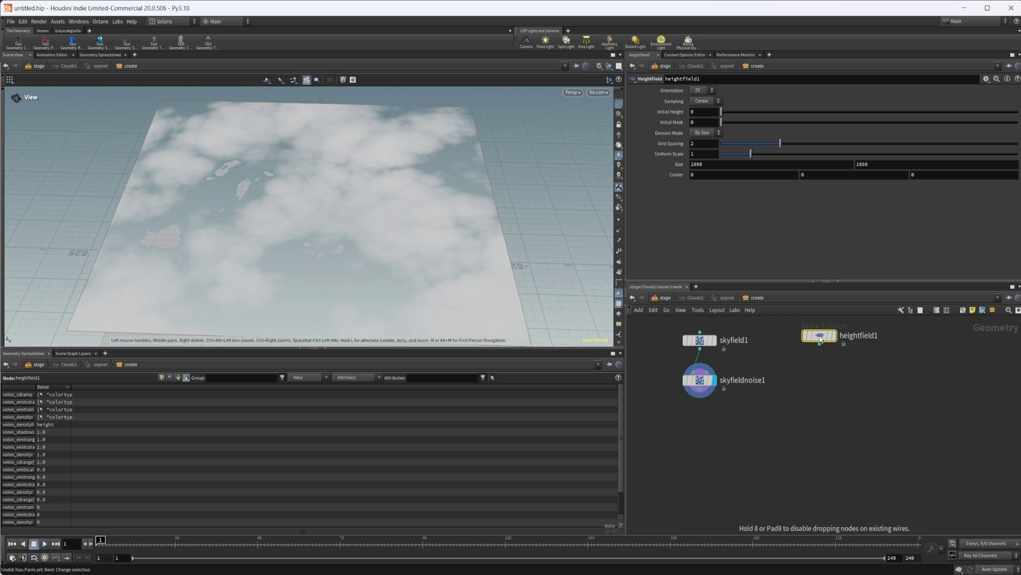
{"action": "double_click", "coordinate": [820, 336]}
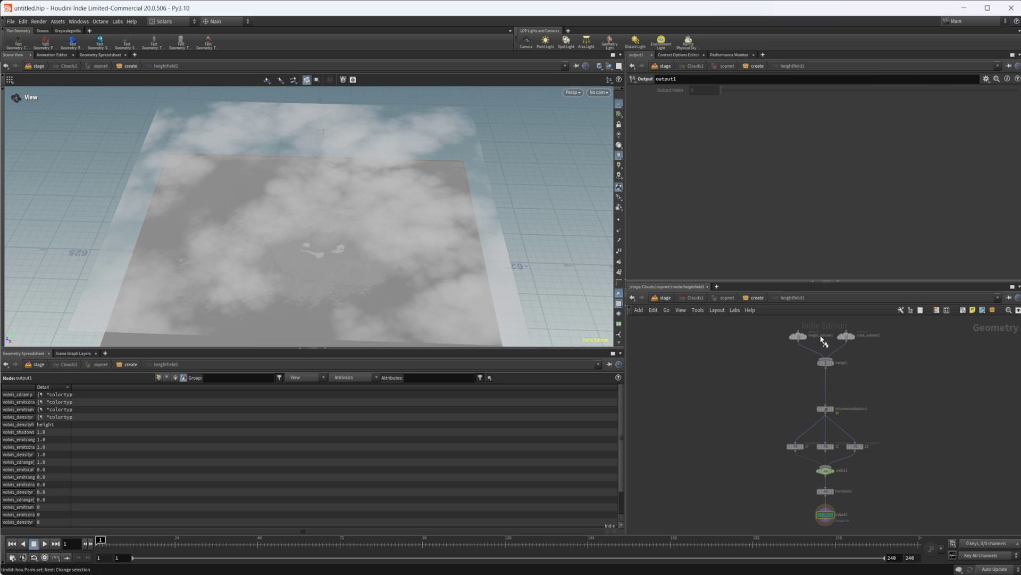
{"action": "left_click", "coordinate": [755, 297]}
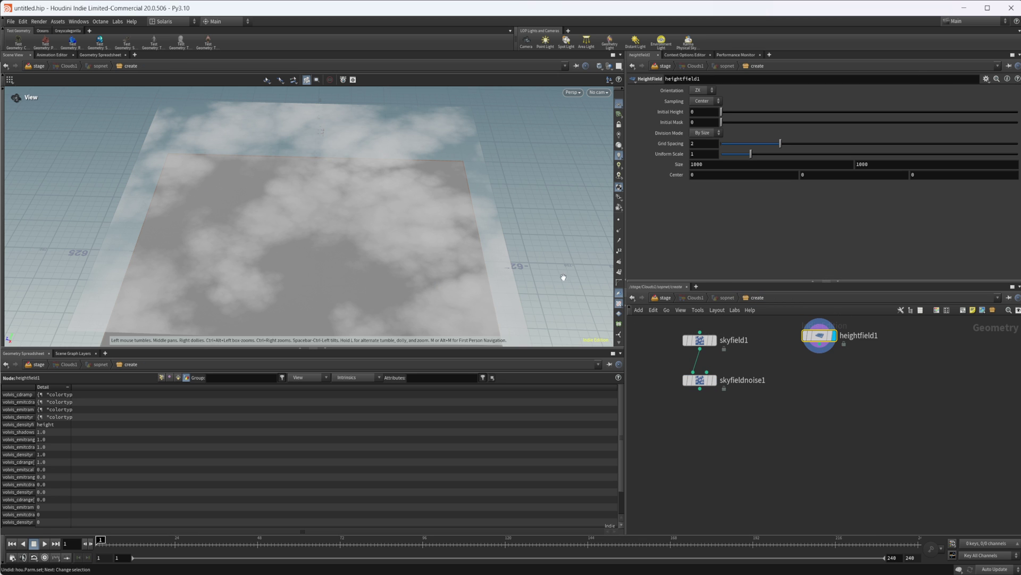
Step: Reset the viewport and frame the heightfield plane in it
{"action": "middle_click_drag", "start_coordinate": [760, 381], "coordinate": [748, 376]}
{"action": "middle_click_drag", "start_coordinate": [871, 395], "coordinate": [850, 393]}
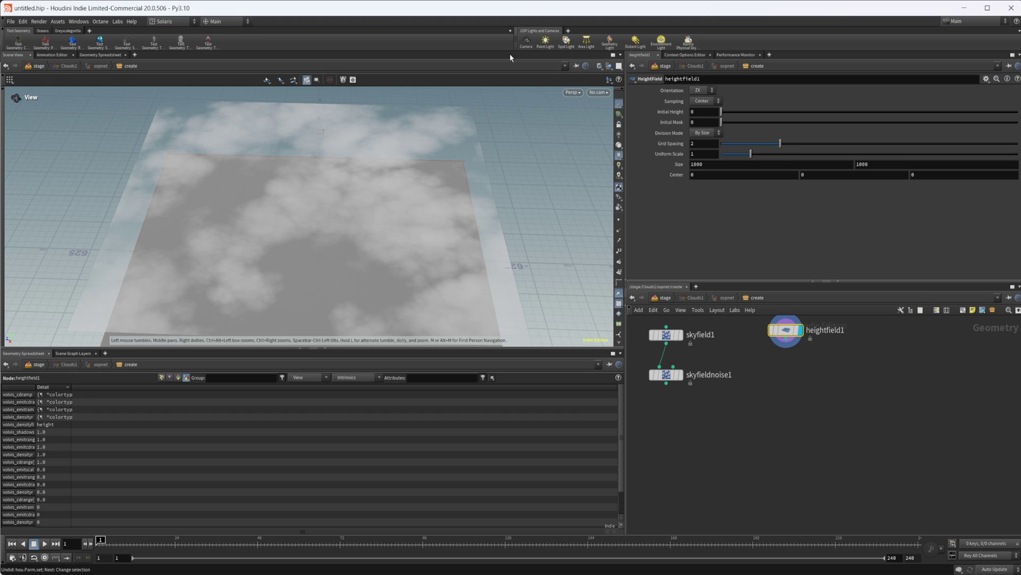
{"action": "left_click", "coordinate": [134, 54]}
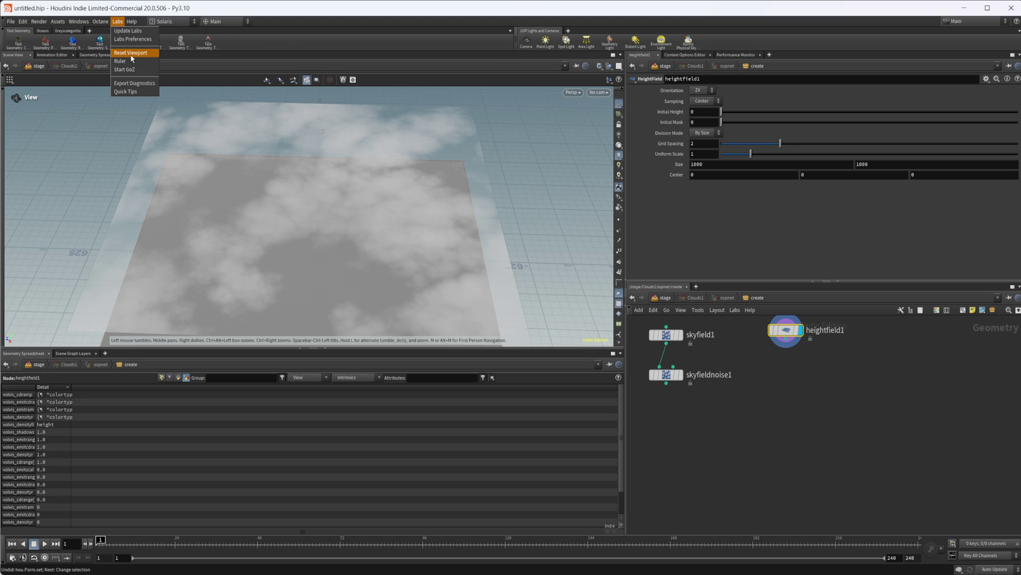
{"action": "left_click", "coordinate": [130, 29]}
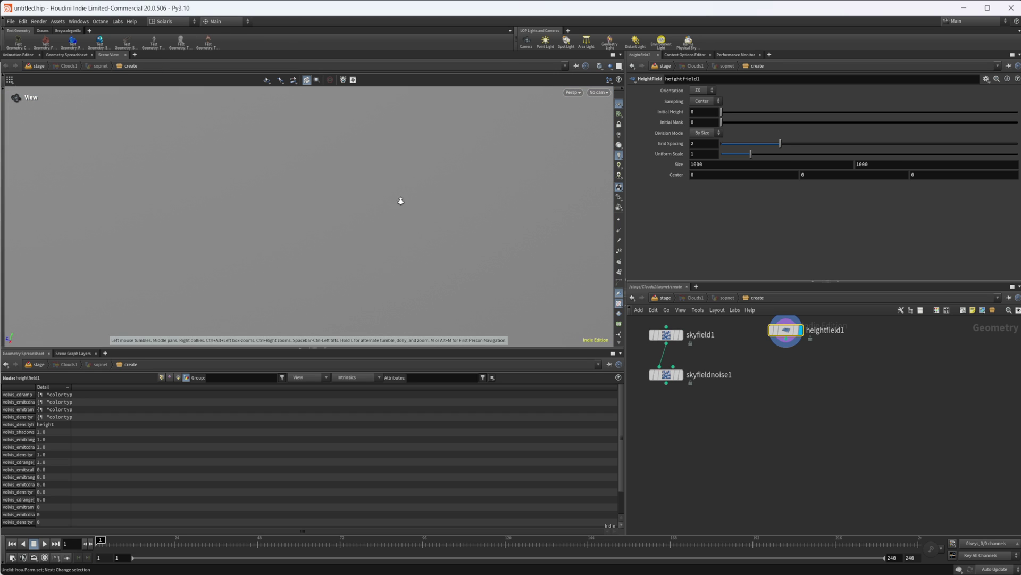
{"action": "key", "text": "f"}
{"action": "left_click_drag", "start_coordinate": [360, 244], "coordinate": [365, 234]}
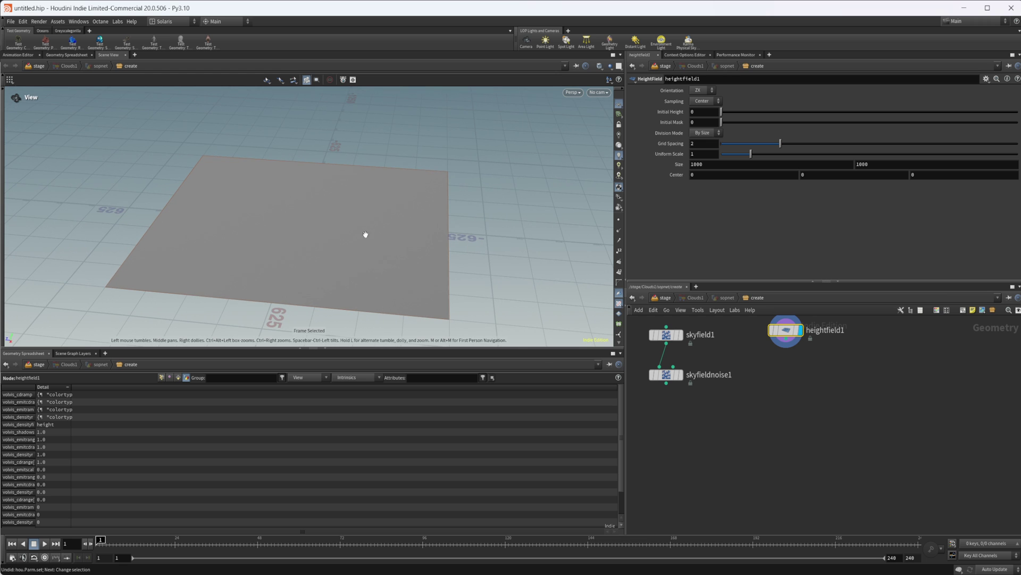
Step: Add a Convert node below heightfield1, fed by it, and display its polygon result
{"action": "middle_click_drag", "start_coordinate": [842, 379], "coordinate": [835, 384]}
{"action": "left_click_drag", "start_coordinate": [780, 335], "coordinate": [779, 360]}
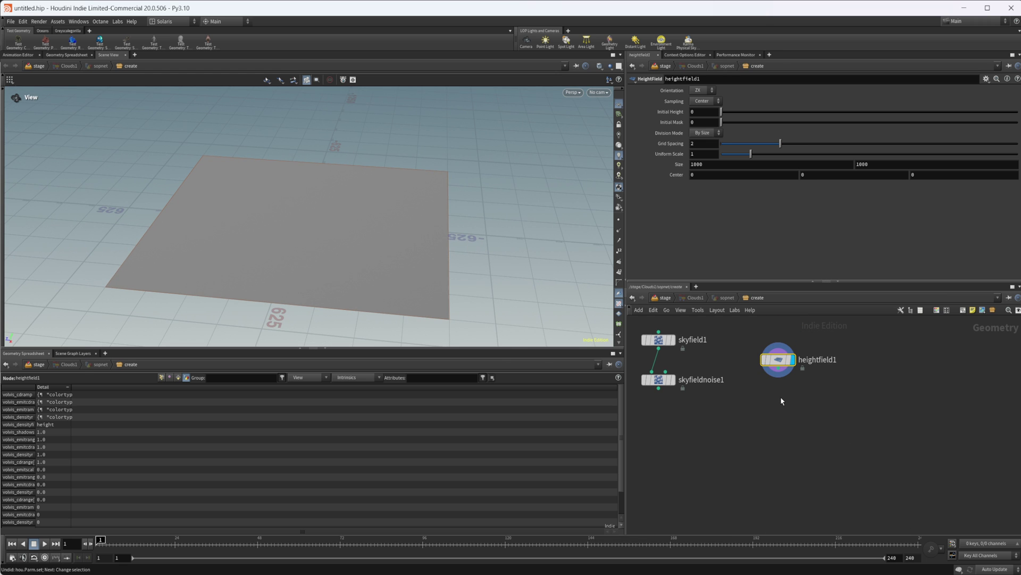
{"action": "key", "text": "Tab"}
{"action": "type", "text": "conv"}
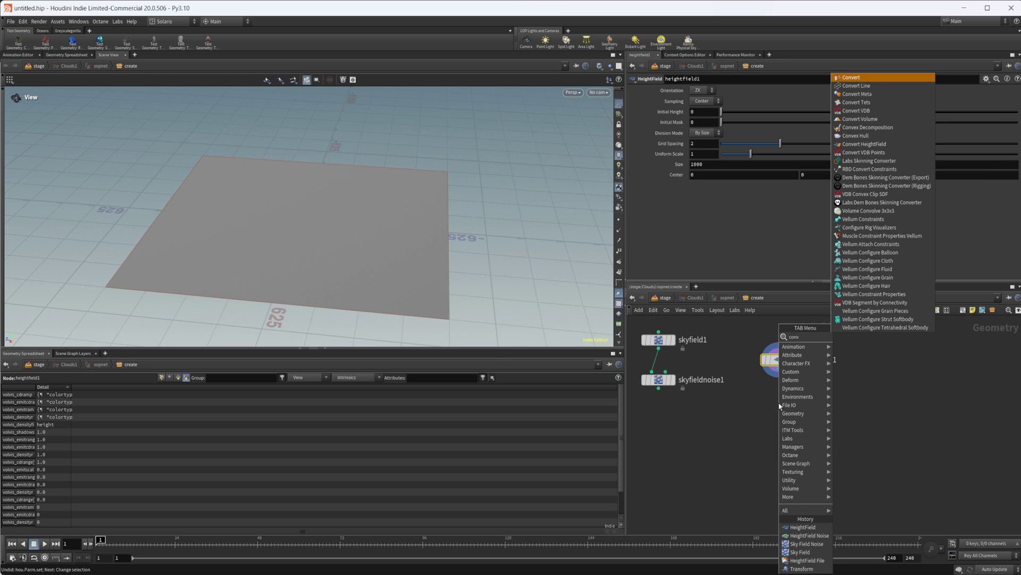
{"action": "key", "text": "Return"}
{"action": "left_click", "coordinate": [780, 402]}
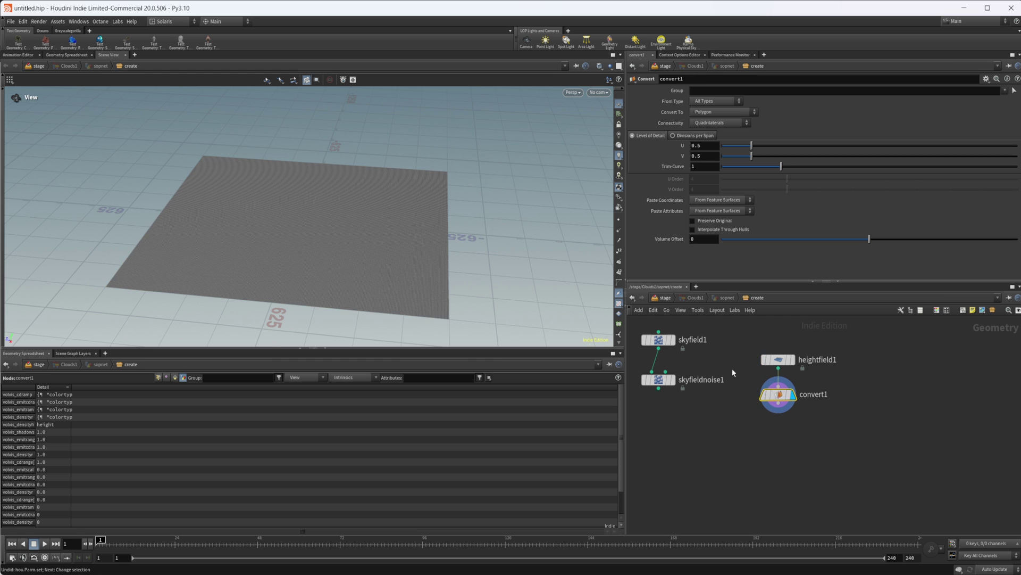
Step: Add a Point VOP below convert1, enter its network and move geometryvopglobal1 away from the output node
{"action": "right_click_drag", "start_coordinate": [324, 295], "coordinate": [419, 299]}
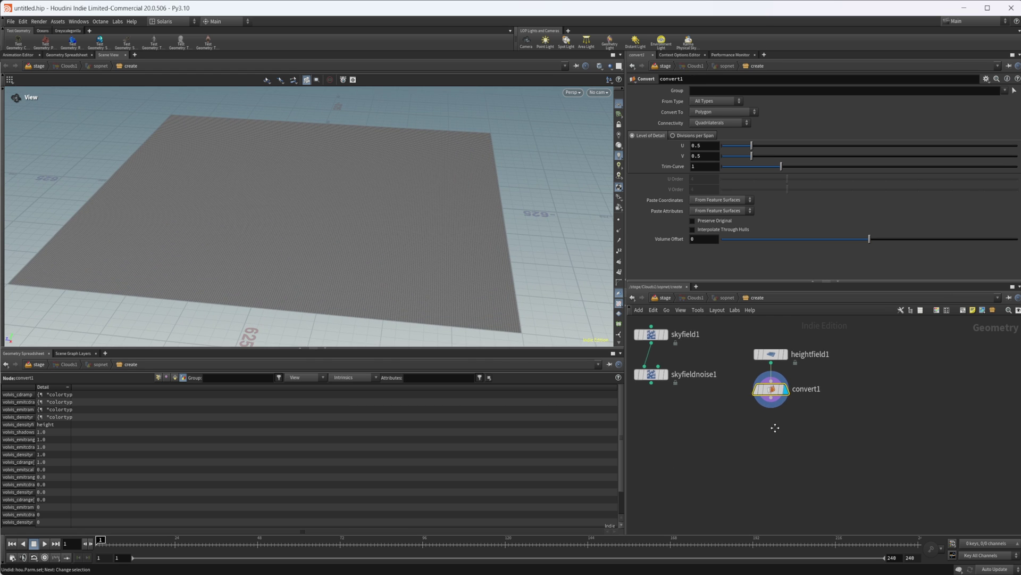
{"action": "key", "text": "Tab"}
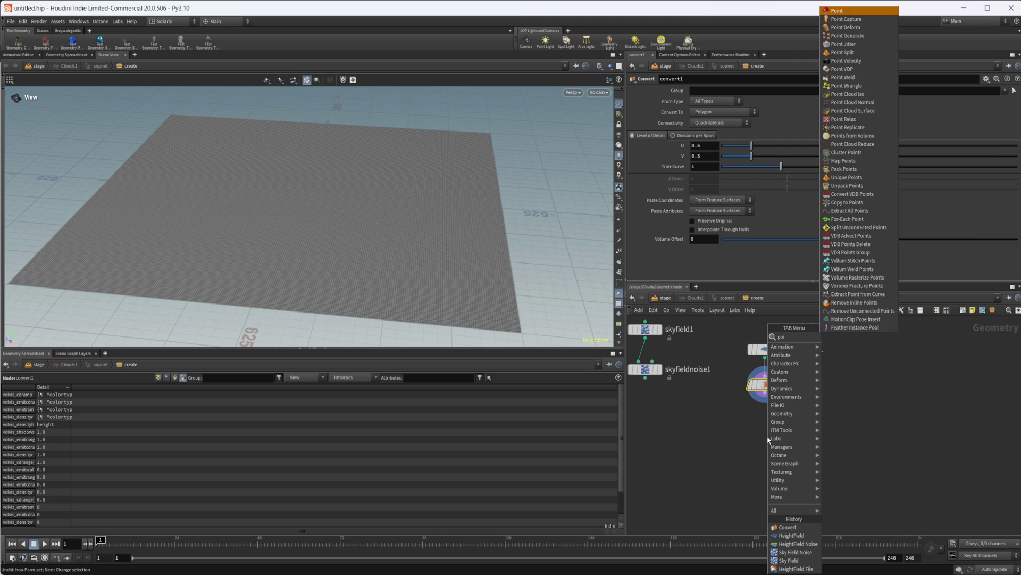
{"action": "key", "text": "Escape"}
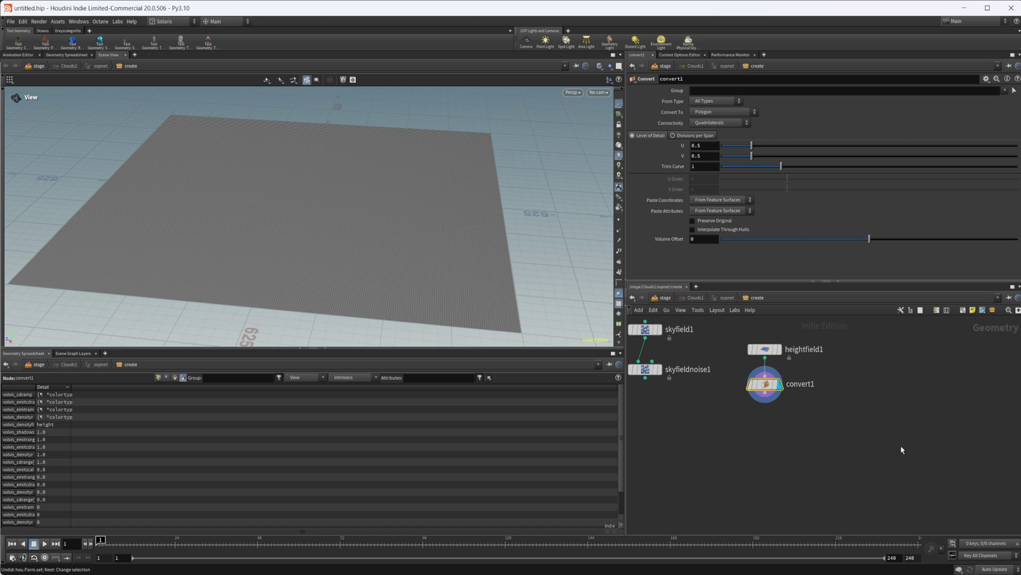
{"action": "double_click", "coordinate": [773, 423]}
{"action": "middle_click_drag", "start_coordinate": [821, 444], "coordinate": [874, 451]}
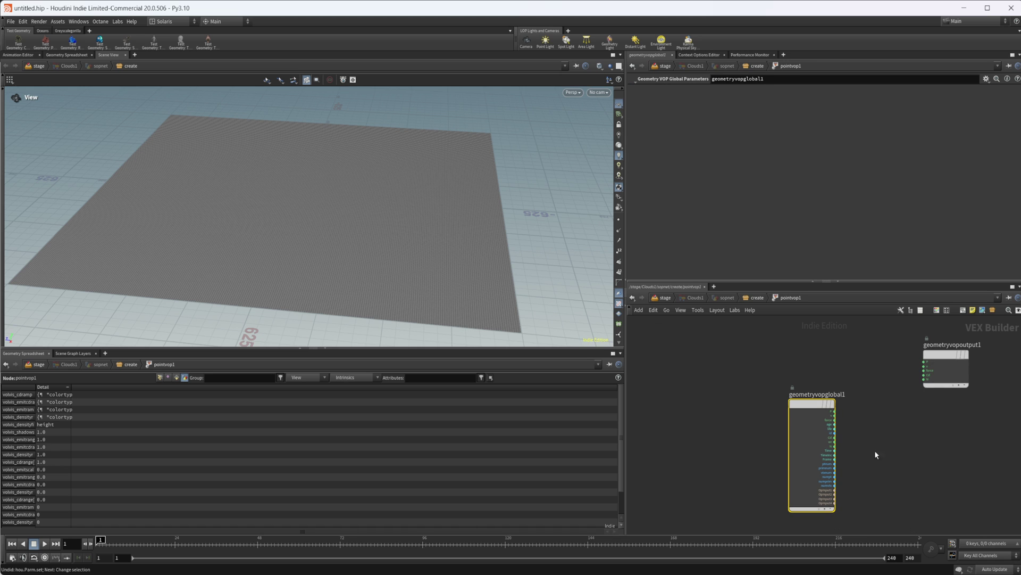
{"action": "left_click_drag", "start_coordinate": [808, 407], "coordinate": [690, 407]}
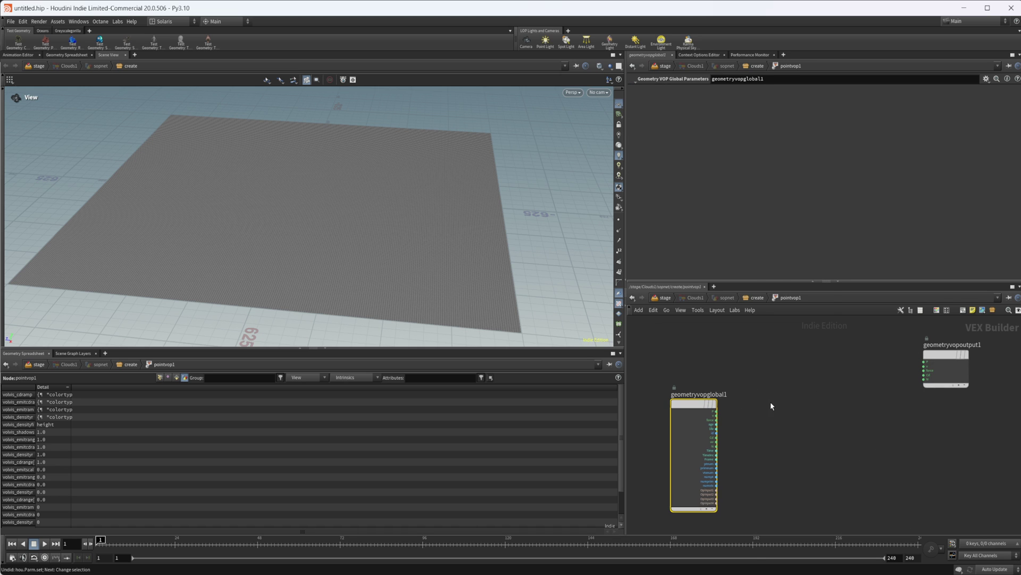
Step: Add a Fibratus and a Floccus pattern node between the VOP's global parameters and output nodes
{"action": "key", "text": "Tab"}
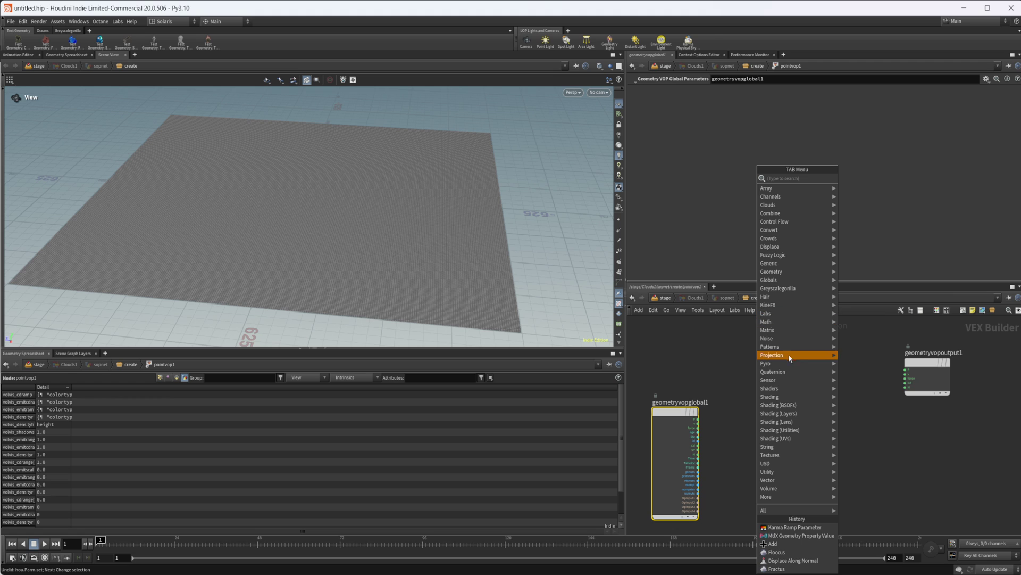
{"action": "mouse_move", "coordinate": [790, 357]}
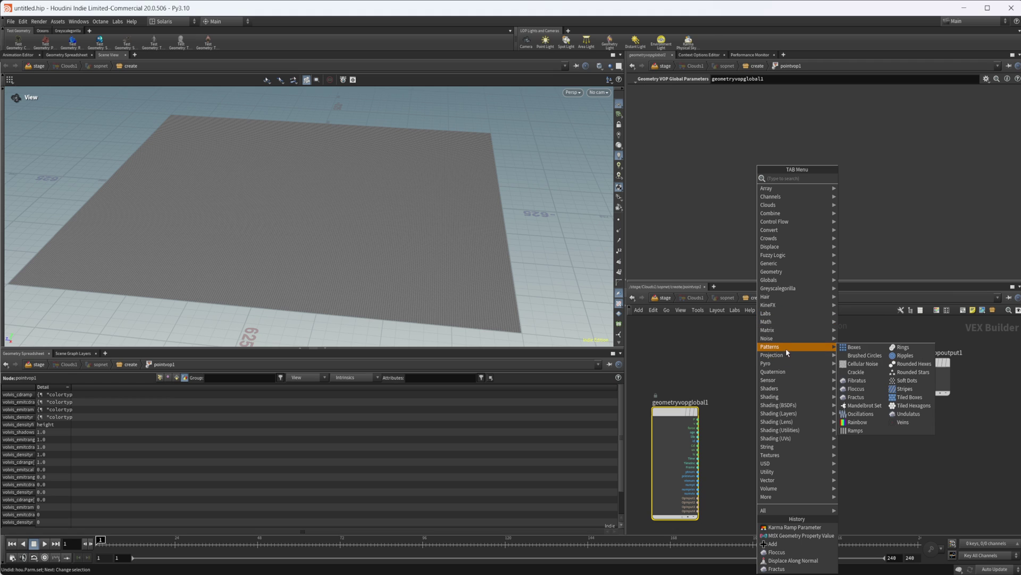
{"action": "left_click", "coordinate": [857, 380]}
{"action": "left_click", "coordinate": [774, 385]}
{"action": "key", "text": "Tab"}
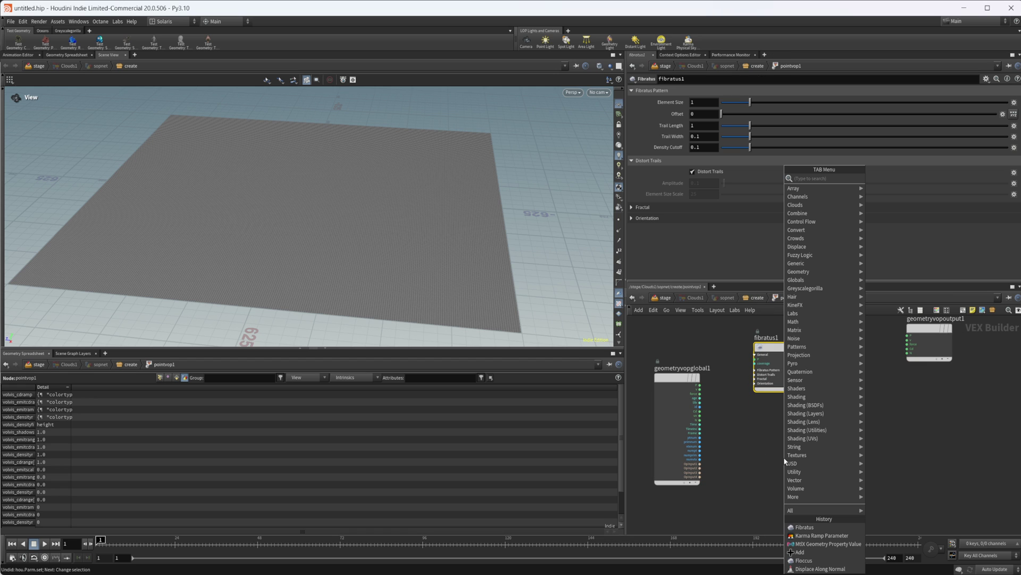
{"action": "type", "text": "add"}
{"action": "key", "text": "Return"}
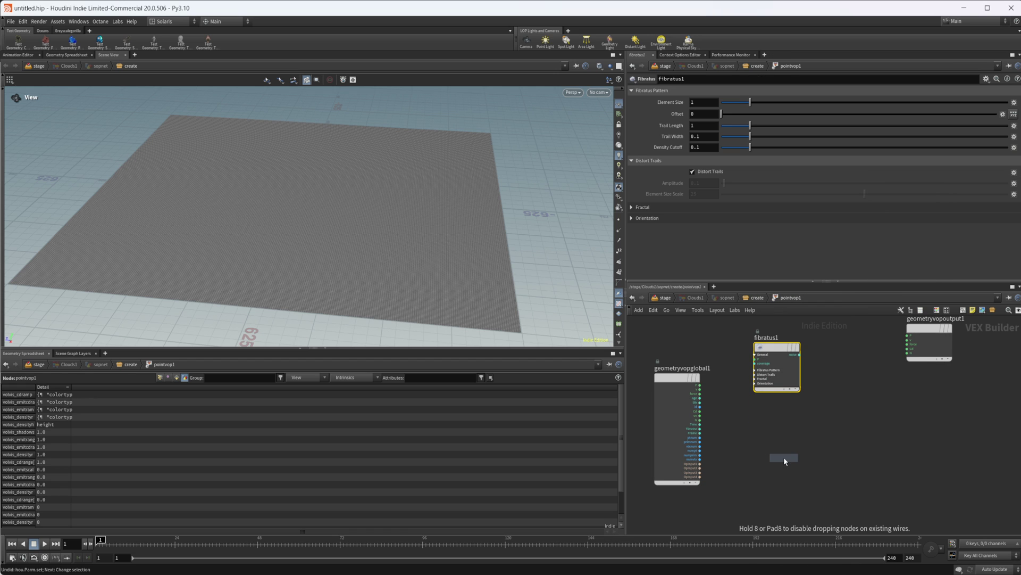
{"action": "left_click", "coordinate": [782, 424]}
Step: Add a Fractus pattern node below floccus1 in the VOP network
{"action": "right_click", "coordinate": [787, 466]}
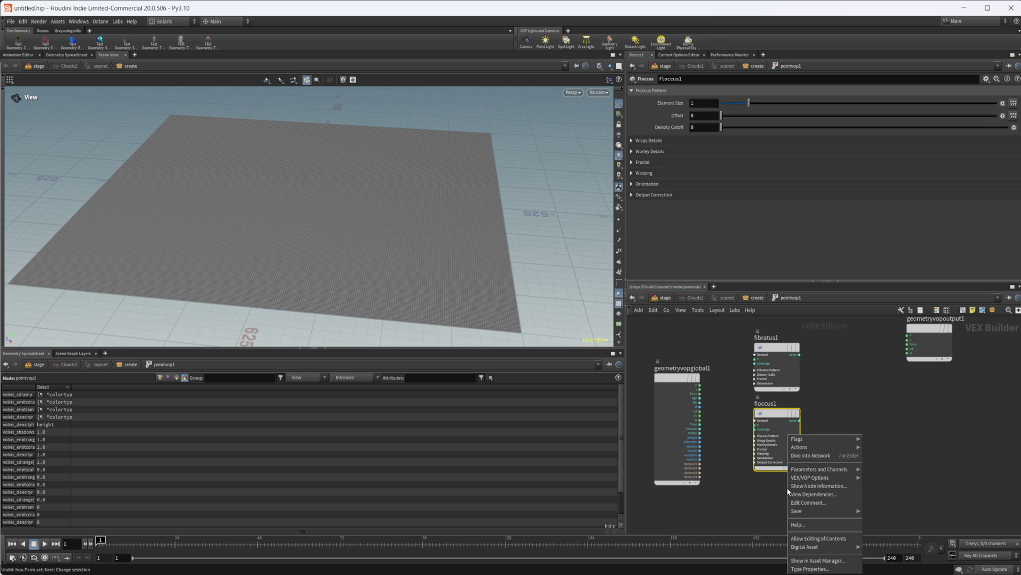
{"action": "left_click", "coordinate": [775, 488]}
{"action": "key", "text": "Tab"}
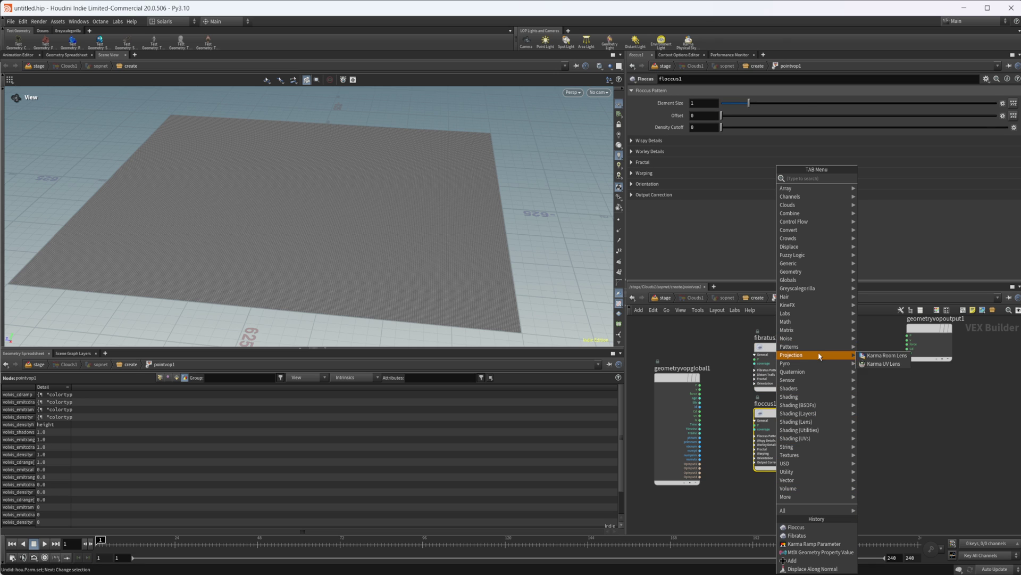
{"action": "mouse_move", "coordinate": [825, 350]}
{"action": "left_click", "coordinate": [875, 397]}
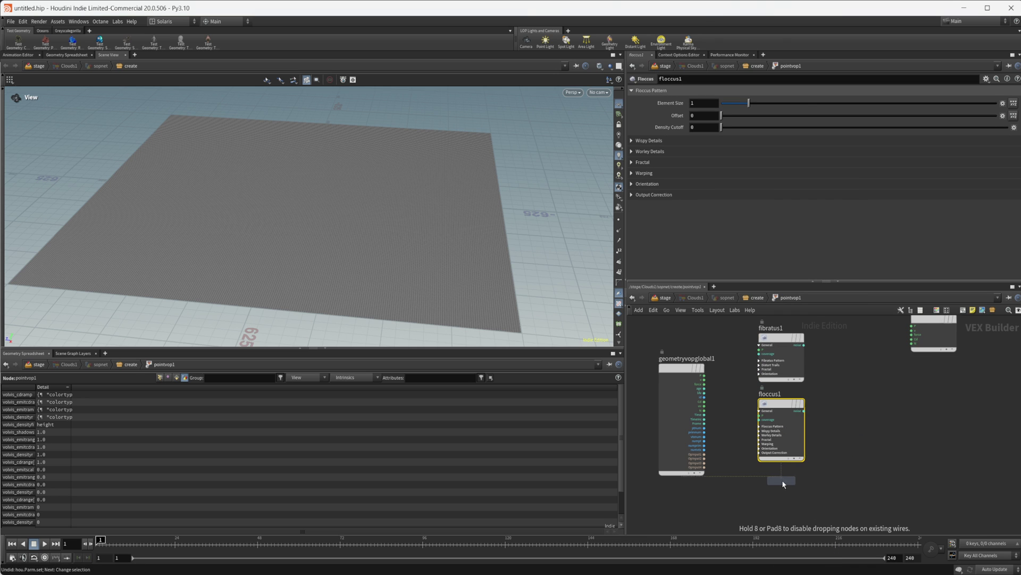
{"action": "left_click", "coordinate": [795, 468]}
Step: Wire the global P output into the P inputs of fibratus1, floccus1 and fractus1
{"action": "scroll", "coordinate": [729, 349], "scroll_direction": "up", "scroll_amount": 2}
{"action": "middle_click_drag", "start_coordinate": [732, 350], "coordinate": [698, 411]}
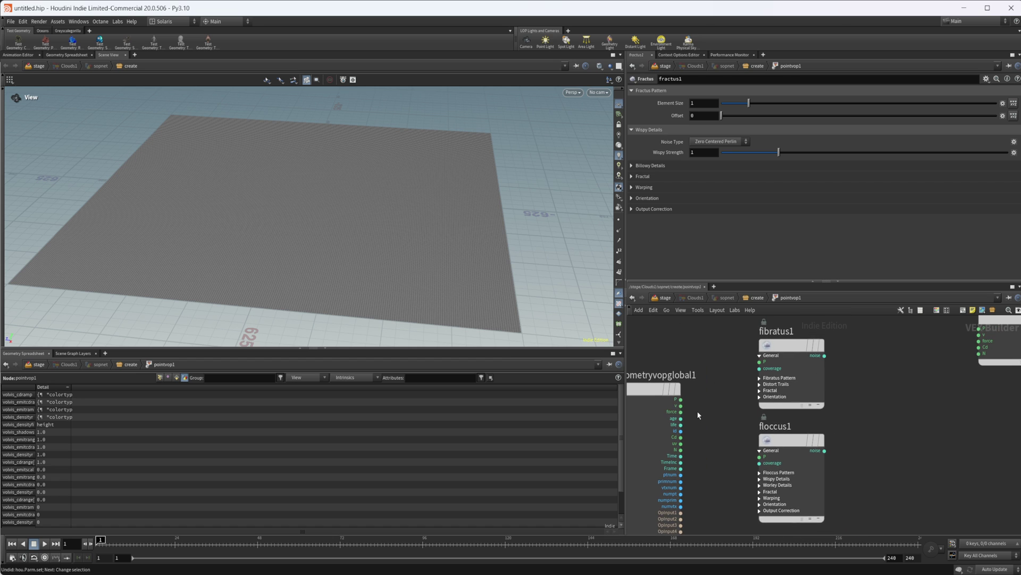
{"action": "left_click_drag", "start_coordinate": [684, 401], "coordinate": [749, 369]}
{"action": "middle_click_drag", "start_coordinate": [679, 480], "coordinate": [705, 419]}
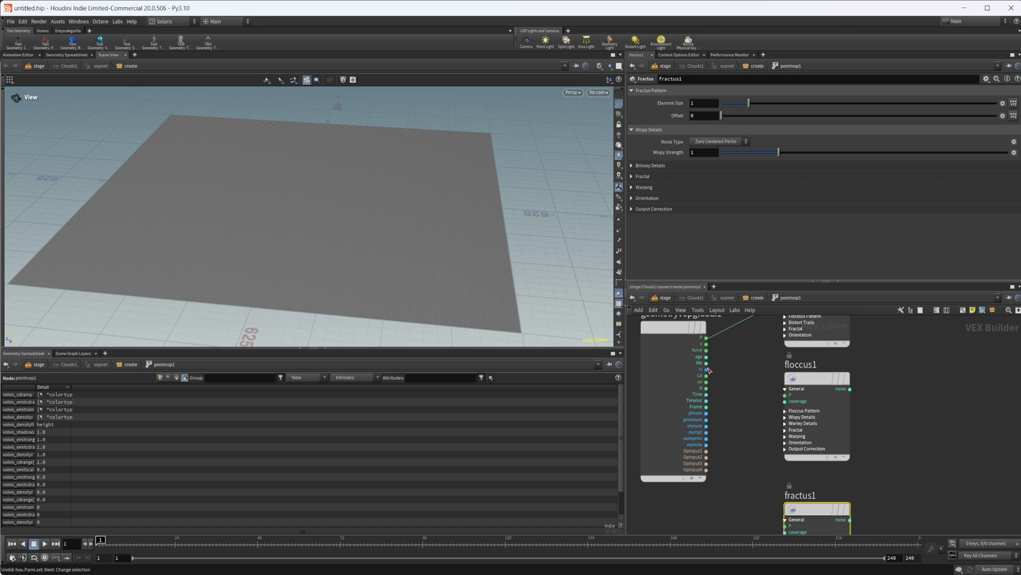
{"action": "left_click_drag", "start_coordinate": [706, 339], "coordinate": [772, 392]}
{"action": "left_click", "coordinate": [706, 338]}
{"action": "middle_click_drag", "start_coordinate": [750, 495], "coordinate": [742, 434]}
{"action": "left_click", "coordinate": [748, 483]}
Step: Add a Ramp Parameter node between the pattern nodes and geometryvopoutput1
{"action": "middle_click_drag", "start_coordinate": [967, 319], "coordinate": [863, 442]}
{"action": "scroll", "coordinate": [863, 441], "scroll_direction": "down", "scroll_amount": 3}
{"action": "key", "text": "Tab"}
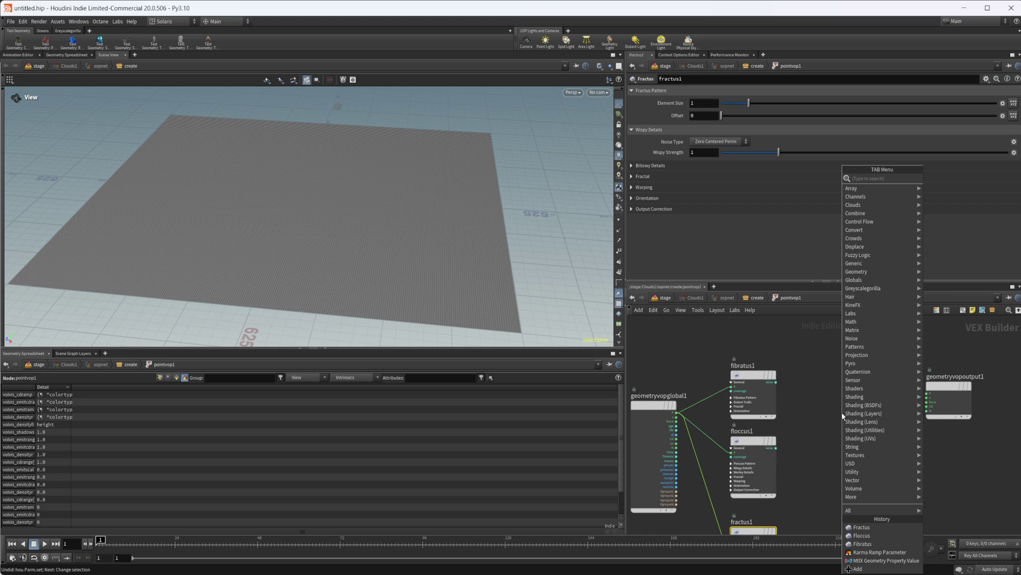
{"action": "type", "text": "ramp"}
{"action": "key", "text": "Down"}
{"action": "key", "text": "Down"}
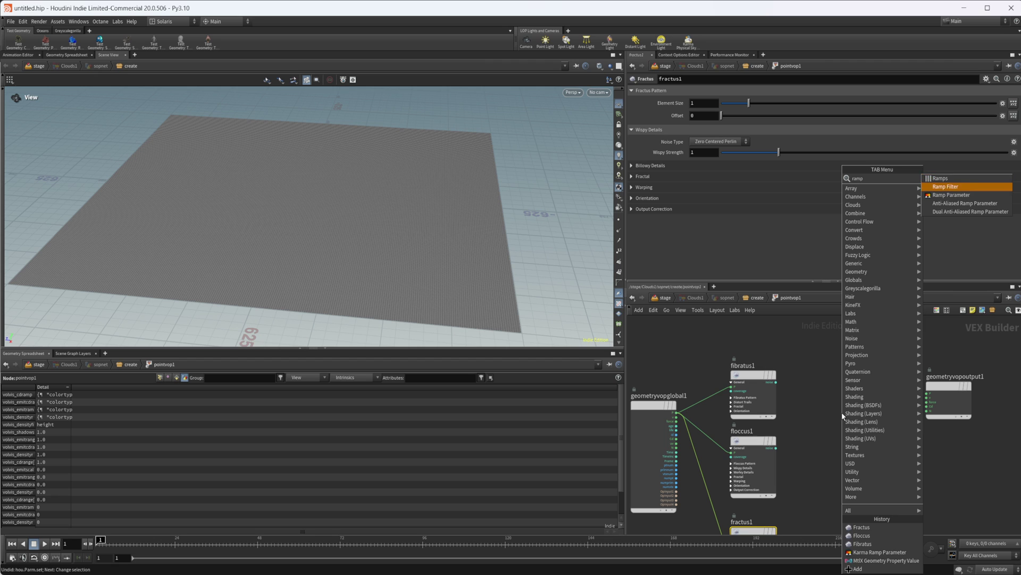
{"action": "key", "text": "Return"}
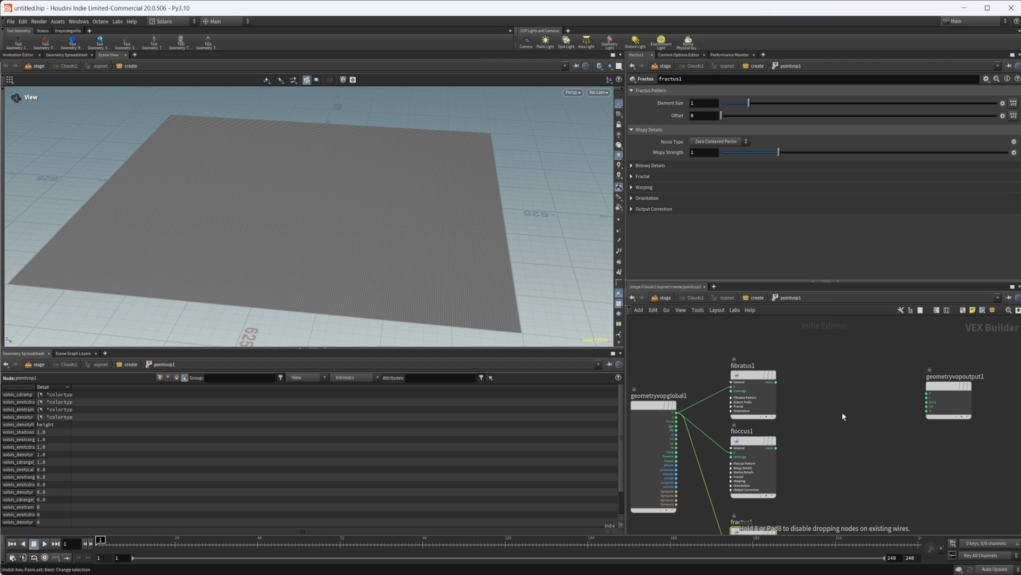
{"action": "left_click", "coordinate": [842, 412]}
Step: Connect fibratus1's noise output to the ramp input and the ramp output to Cd on geometryvopoutput1
{"action": "scroll", "coordinate": [786, 378], "scroll_direction": "up", "scroll_amount": 1}
{"action": "left_click", "coordinate": [773, 384]}
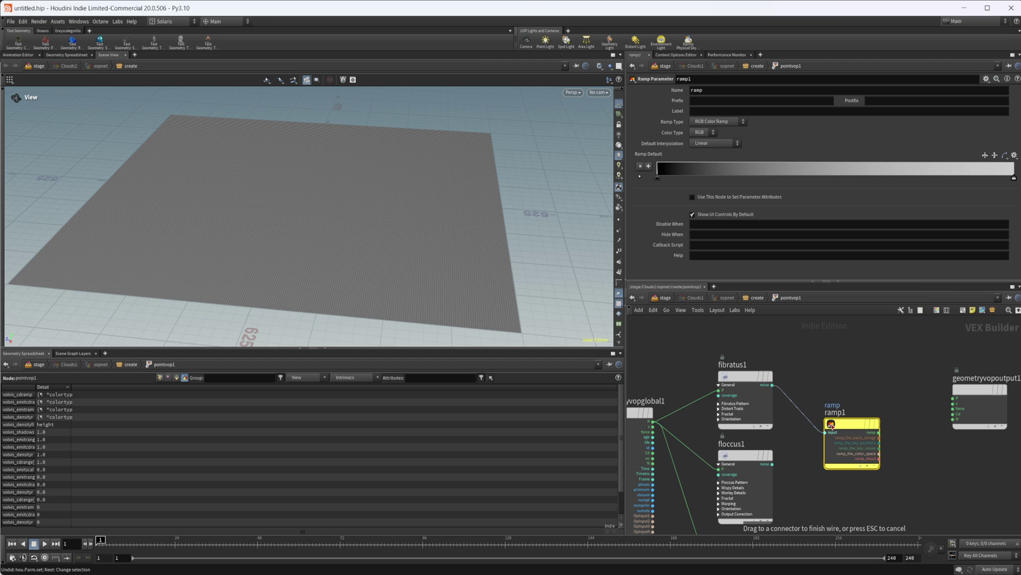
{"action": "middle_click_drag", "start_coordinate": [836, 384], "coordinate": [787, 381]}
{"action": "left_click", "coordinate": [832, 429]}
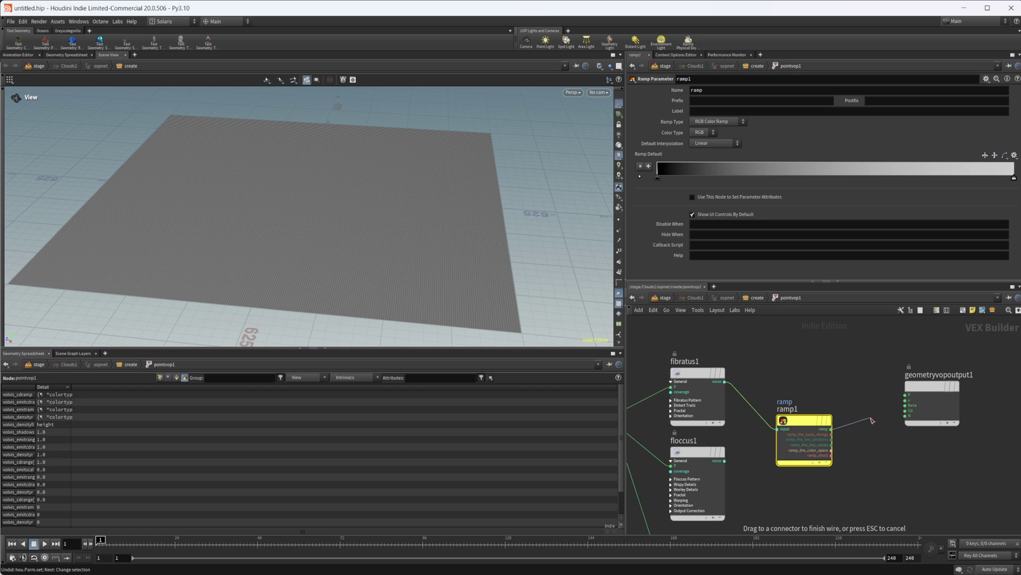
{"action": "left_click", "coordinate": [905, 410]}
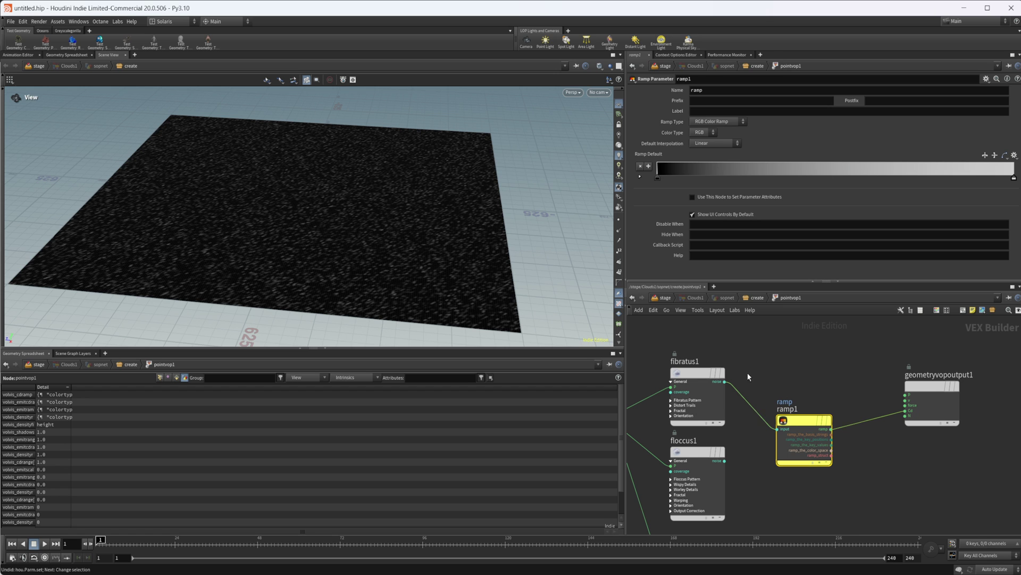
Step: Set fibratus1's Element Size to 100 and inspect its pattern on the plane
{"action": "middle_click_drag", "start_coordinate": [904, 425], "coordinate": [948, 410]}
{"action": "left_click", "coordinate": [742, 357]}
{"action": "left_click", "coordinate": [700, 102]}
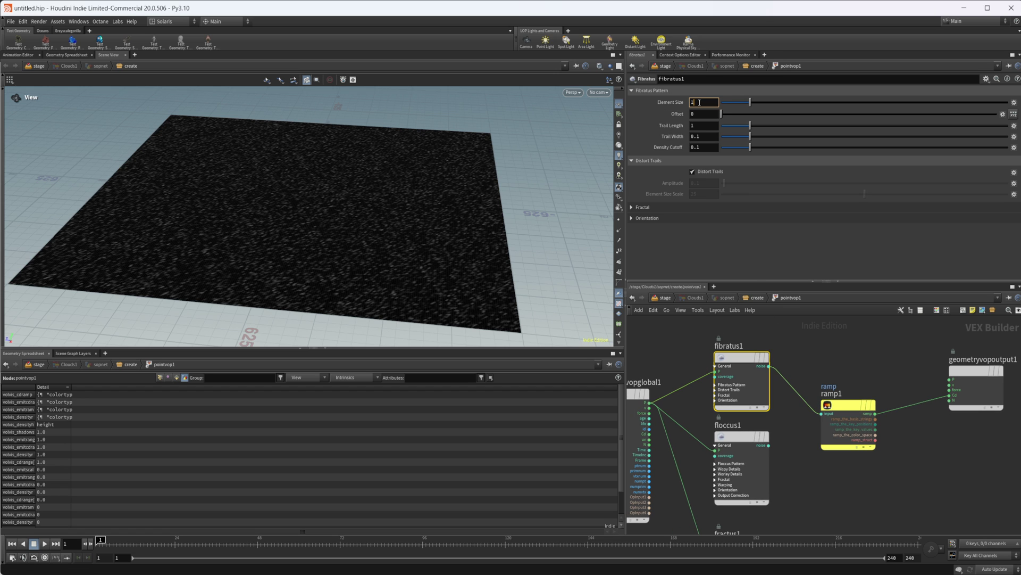
{"action": "type", "text": "100"}
{"action": "key", "text": "Return"}
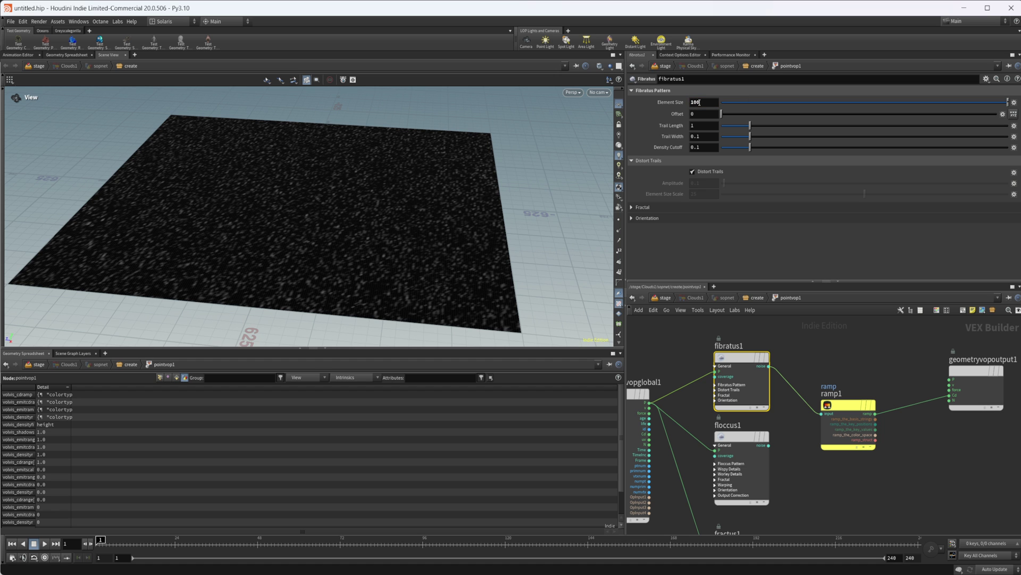
{"action": "left_click_drag", "start_coordinate": [313, 225], "coordinate": [351, 234]}
{"action": "scroll", "coordinate": [351, 235], "scroll_direction": "up", "scroll_amount": 3}
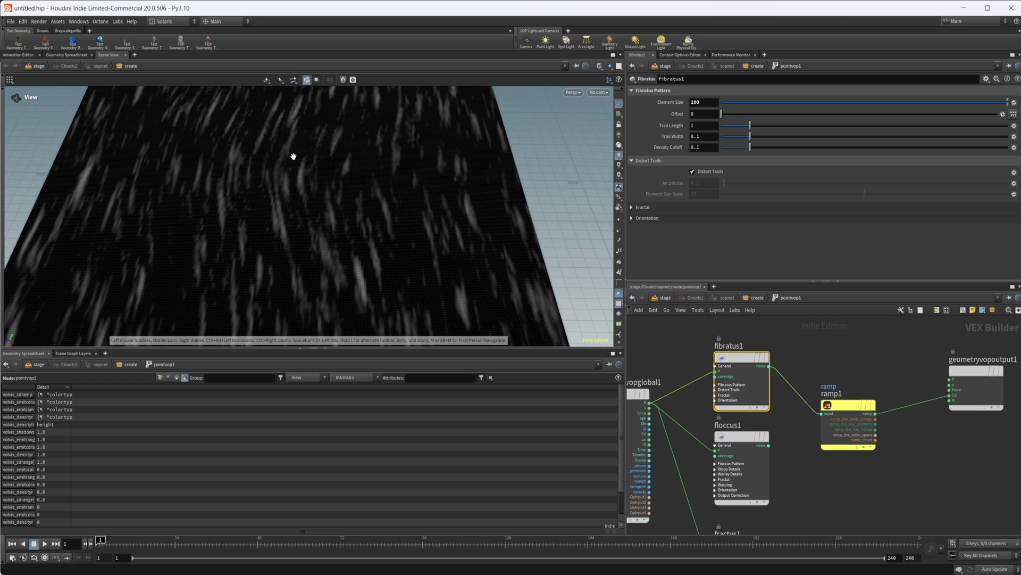
{"action": "scroll", "coordinate": [294, 156], "scroll_direction": "down", "scroll_amount": 8}
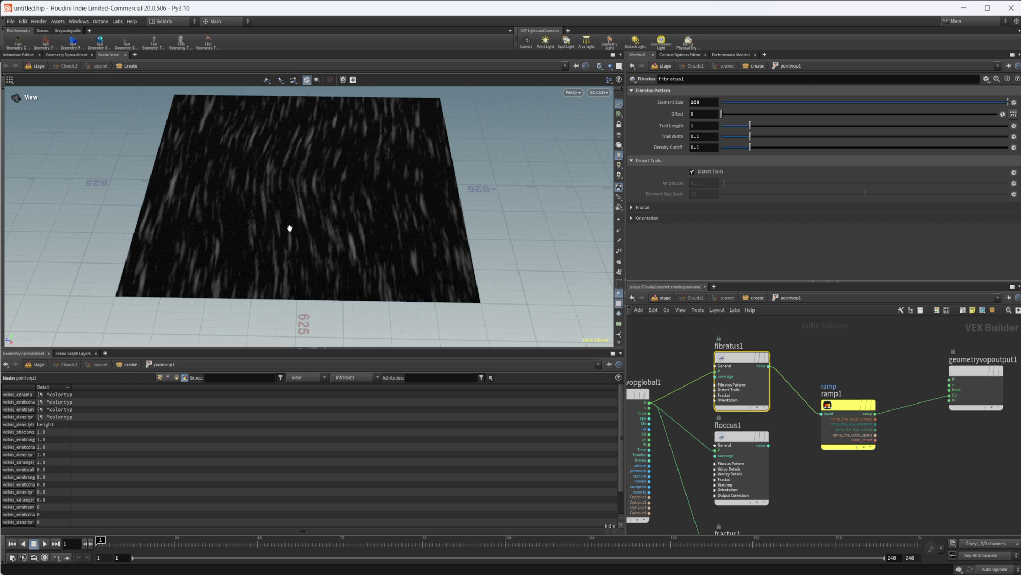
Step: Feed floccus1's noise into the ramp instead of fibratus1 and set its Element Size to 100
{"action": "middle_click_drag", "start_coordinate": [795, 466], "coordinate": [793, 415]}
{"action": "left_click", "coordinate": [744, 385]}
{"action": "left_click_drag", "start_coordinate": [766, 394], "coordinate": [827, 366]}
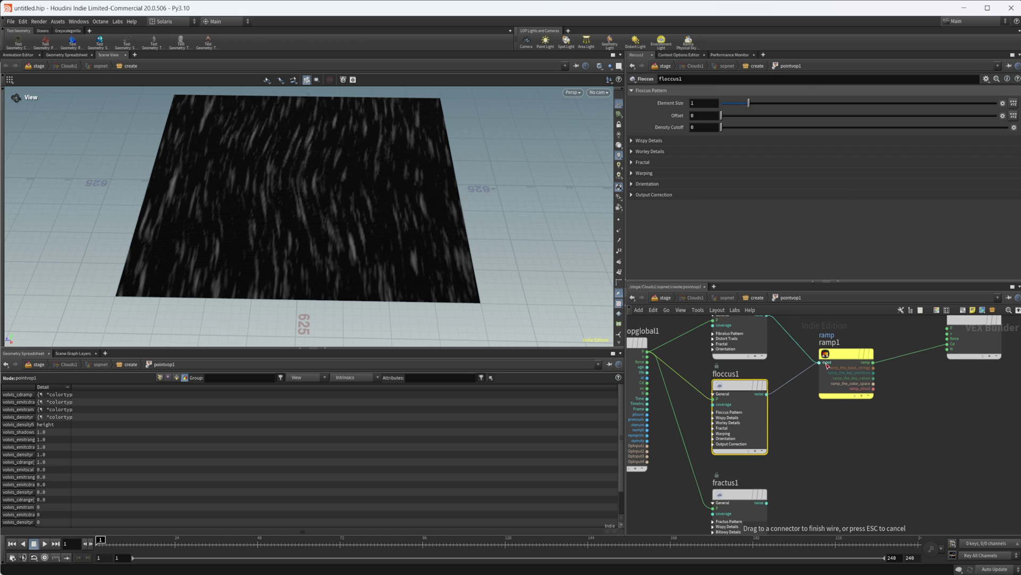
{"action": "left_click", "coordinate": [752, 389]}
{"action": "left_click", "coordinate": [711, 103]}
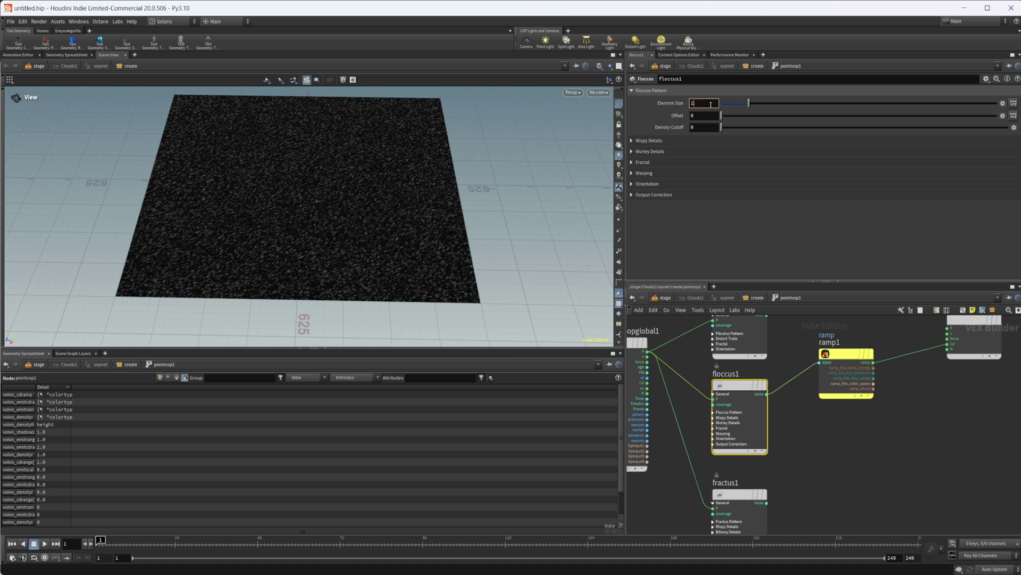
{"action": "type", "text": "00"}
{"action": "key", "text": "Return"}
{"action": "left_click_drag", "start_coordinate": [351, 238], "coordinate": [378, 229]}
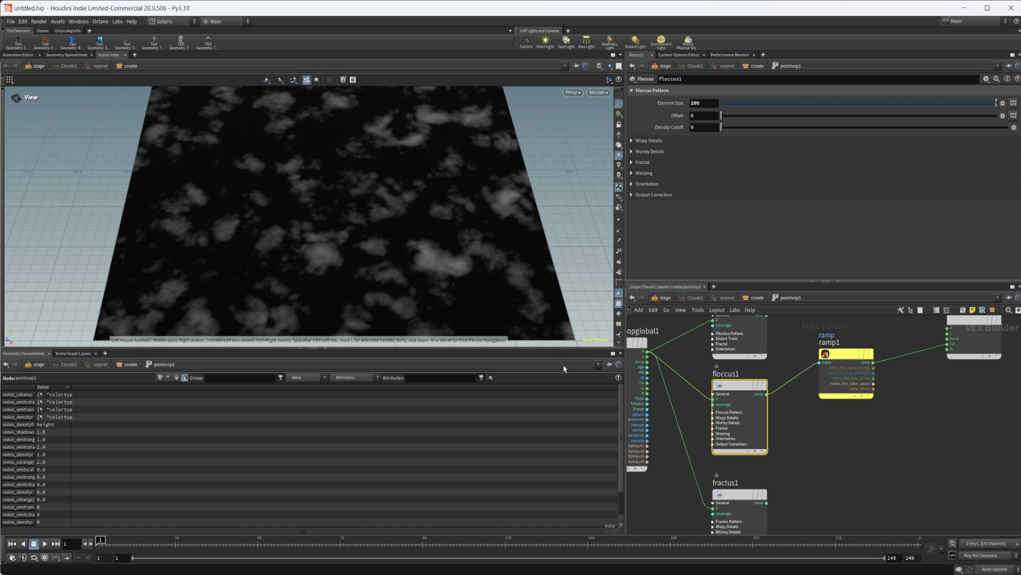
{"action": "left_click_drag", "start_coordinate": [356, 200], "coordinate": [403, 254]}
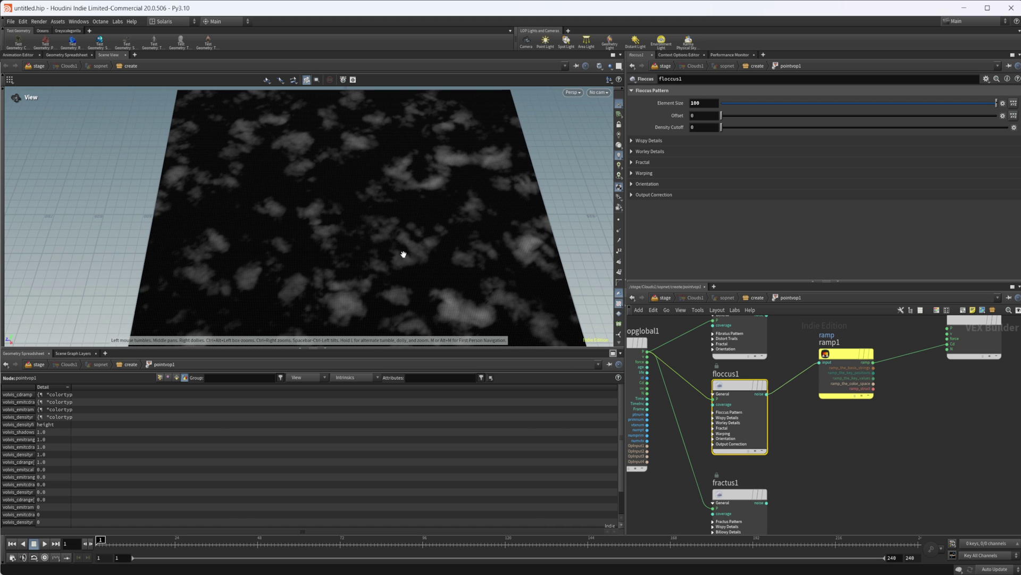
Step: Set fractus1's Element Size to 100 and connect its noise output to the ramp in place of floccus1
{"action": "middle_click_drag", "start_coordinate": [819, 500], "coordinate": [810, 465]}
{"action": "left_click", "coordinate": [725, 465]}
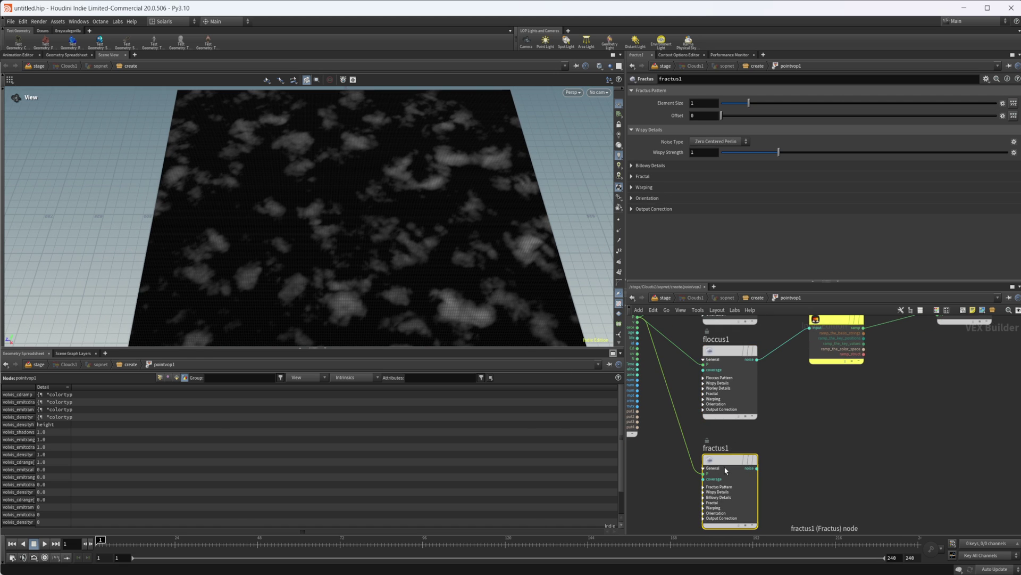
{"action": "left_click", "coordinate": [708, 102]}
{"action": "type", "text": "0"}
{"action": "key", "text": "Return"}
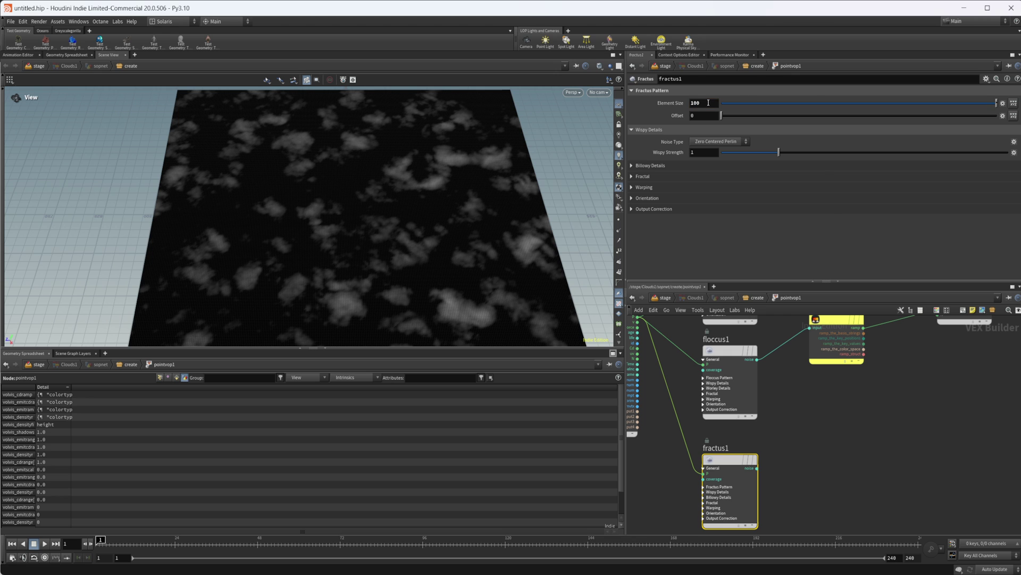
{"action": "left_click_drag", "start_coordinate": [771, 455], "coordinate": [808, 343]}
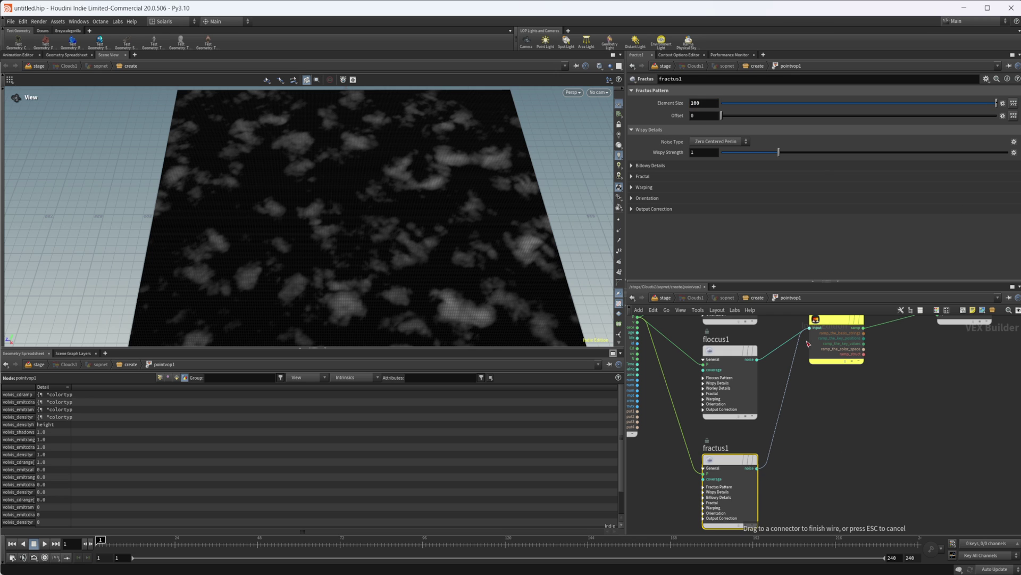
{"action": "left_click", "coordinate": [767, 438]}
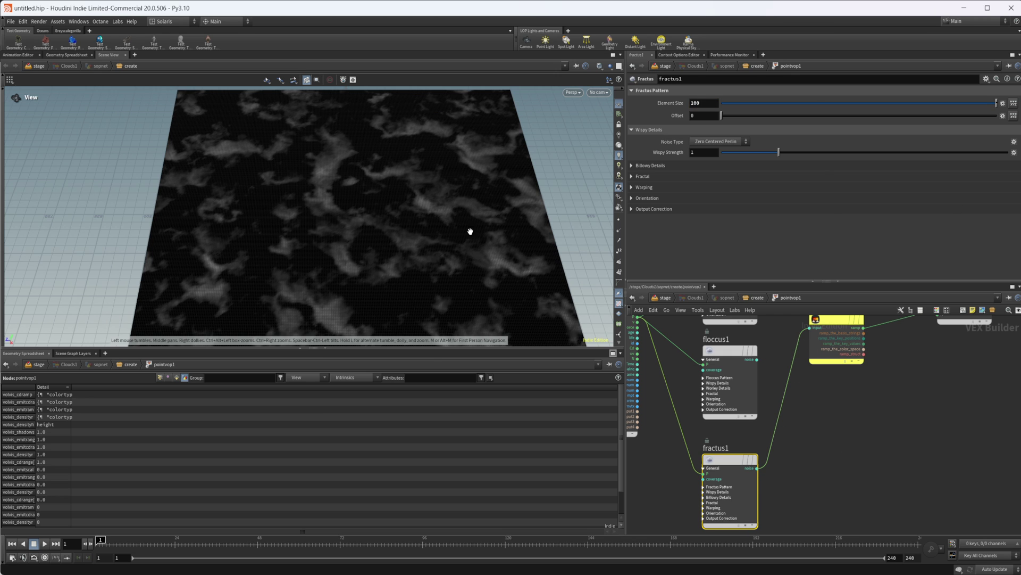
Step: Move ramp1 and geometryvopoutput1 together farther away from the pattern nodes to make room
{"action": "middle_click_drag", "start_coordinate": [839, 443], "coordinate": [732, 486]}
{"action": "middle_click_drag", "start_coordinate": [863, 421], "coordinate": [817, 455]}
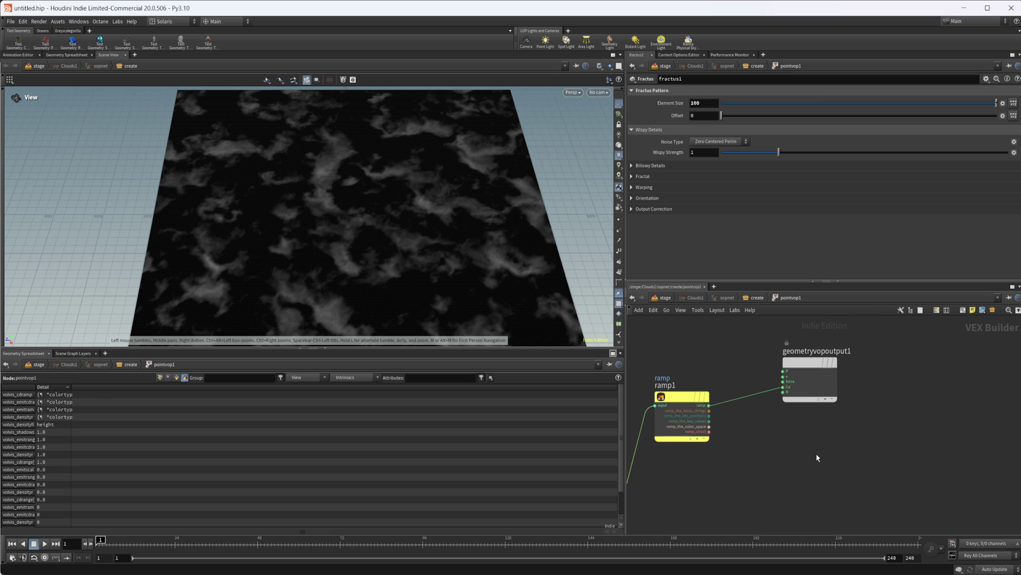
{"action": "left_click_drag", "start_coordinate": [843, 465], "coordinate": [692, 367]}
{"action": "left_click_drag", "start_coordinate": [678, 405], "coordinate": [846, 405]}
Step: Add an Add node between the pattern nodes and ramp1
{"action": "middle_click_drag", "start_coordinate": [687, 424], "coordinate": [850, 414]}
{"action": "key", "text": "Tab"}
{"action": "type", "text": "add"}
{"action": "key", "text": "Return"}
{"action": "left_click", "coordinate": [815, 426]}
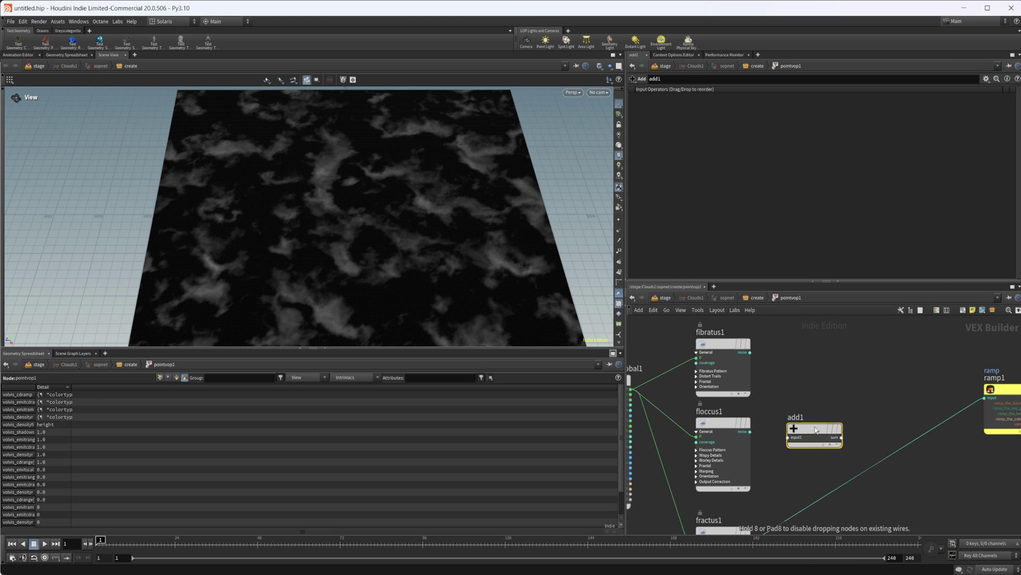
Step: Set fractus1's Offset to 5.35 and its Wispy Strength to 1.314
{"action": "middle_click_drag", "start_coordinate": [769, 476], "coordinate": [766, 447]}
{"action": "left_click", "coordinate": [724, 394]}
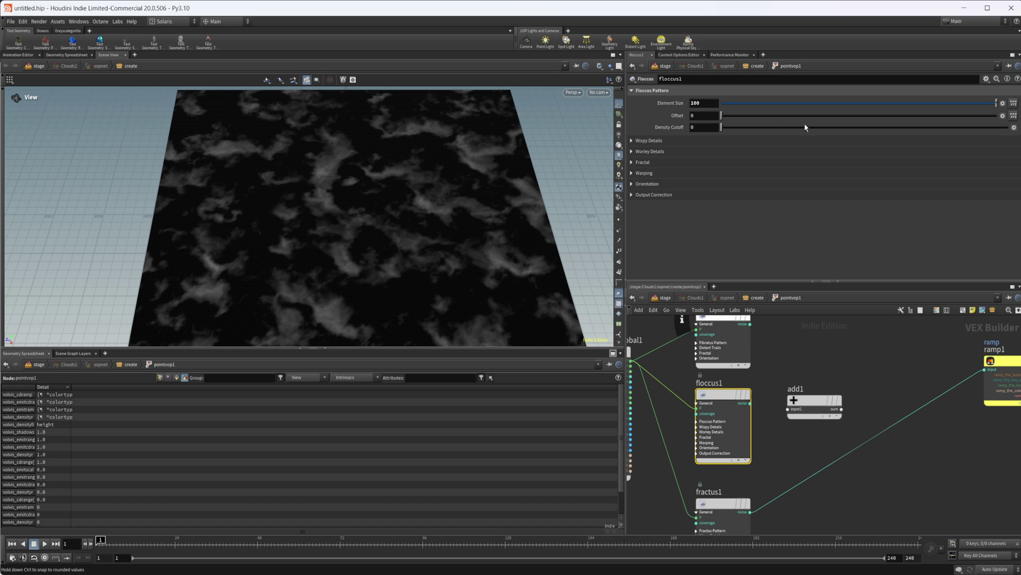
{"action": "left_click", "coordinate": [722, 501]}
{"action": "middle_click_drag", "start_coordinate": [722, 501], "coordinate": [711, 444]}
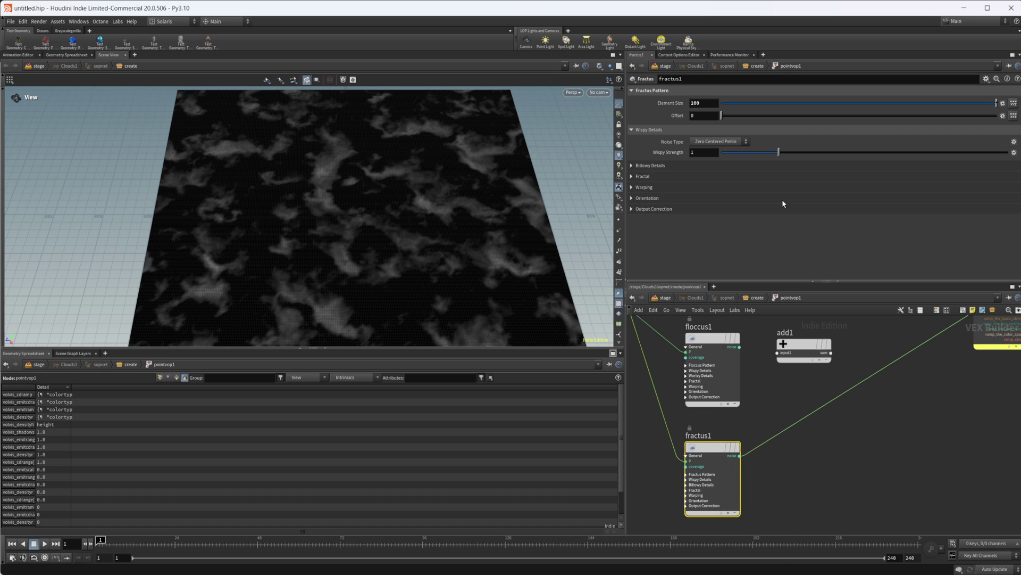
{"action": "left_click_drag", "start_coordinate": [858, 118], "coordinate": [869, 115]}
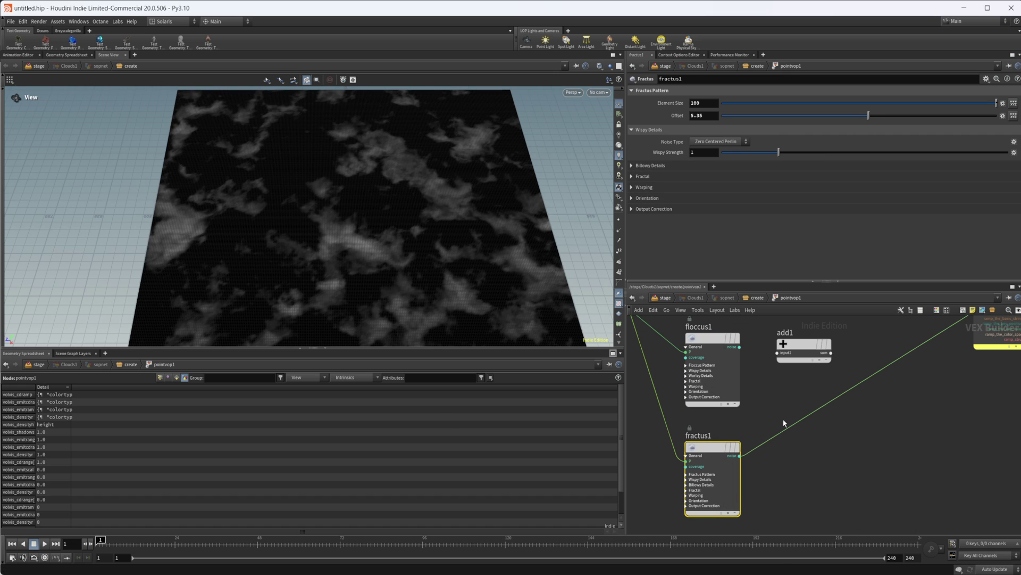
{"action": "left_click_drag", "start_coordinate": [836, 156], "coordinate": [796, 156]}
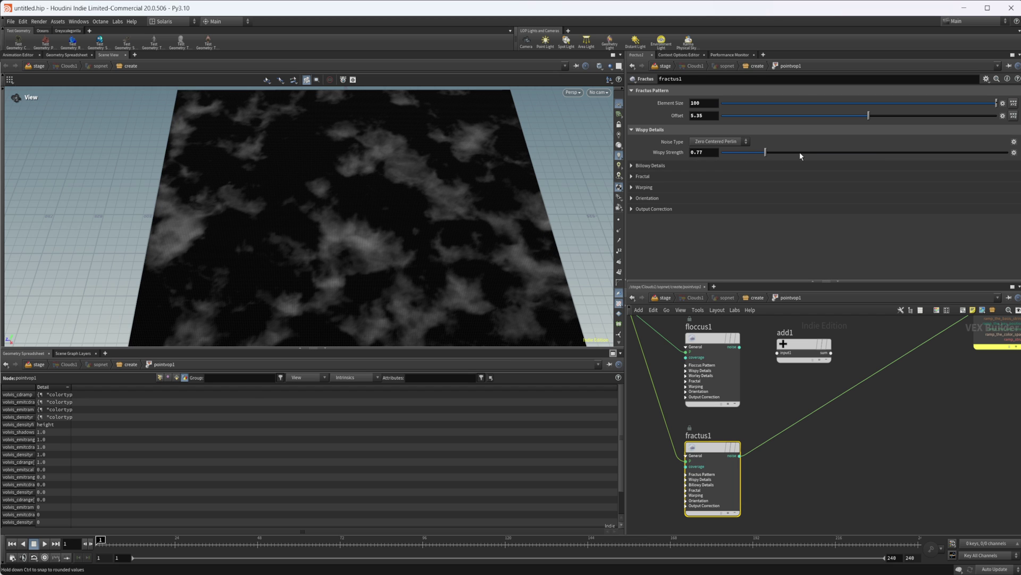
Step: Enable Billowy Details on fractus1 and set the Billowy Strength to 0.096
{"action": "left_click", "coordinate": [657, 165]}
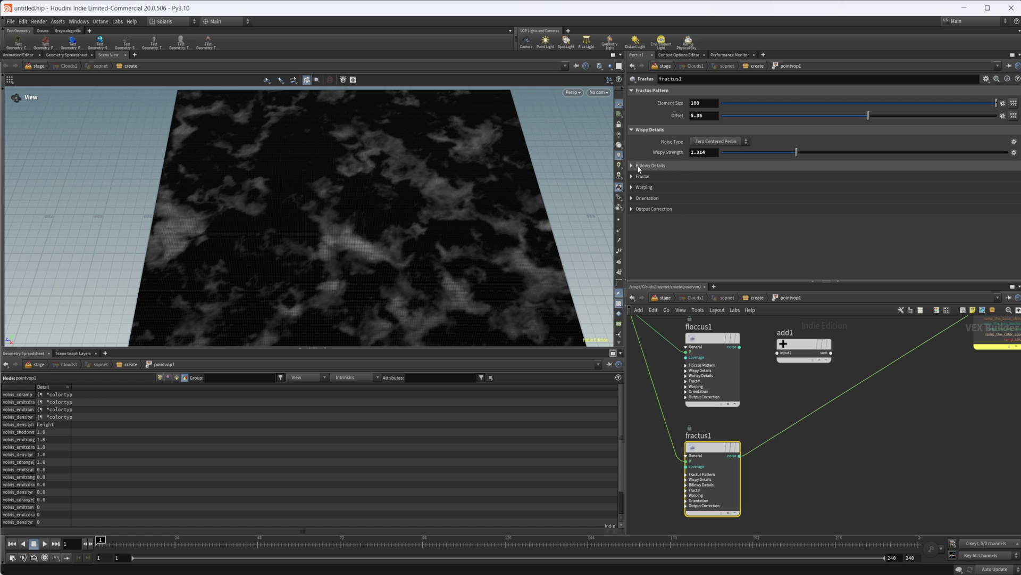
{"action": "left_click", "coordinate": [692, 176]}
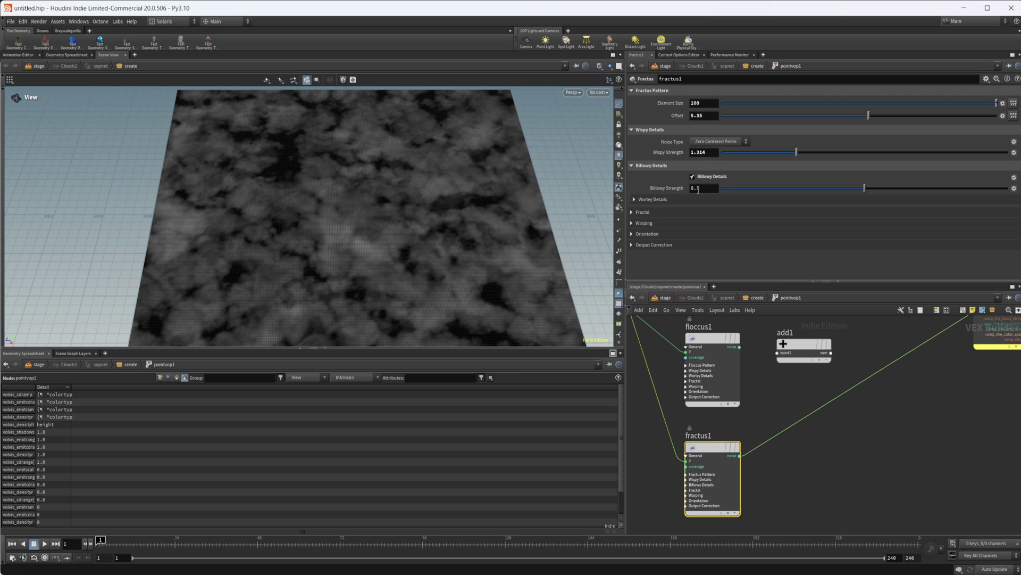
{"action": "left_click_drag", "start_coordinate": [853, 190], "coordinate": [750, 191]}
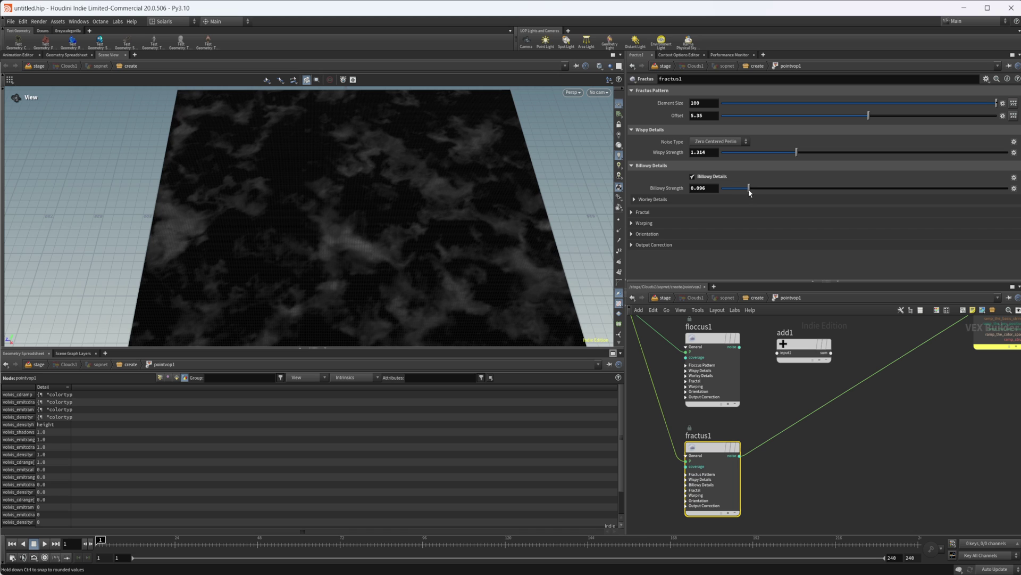
Step: Examine the Warping and Orientation parameters of fractus1
{"action": "left_click", "coordinate": [638, 223]}
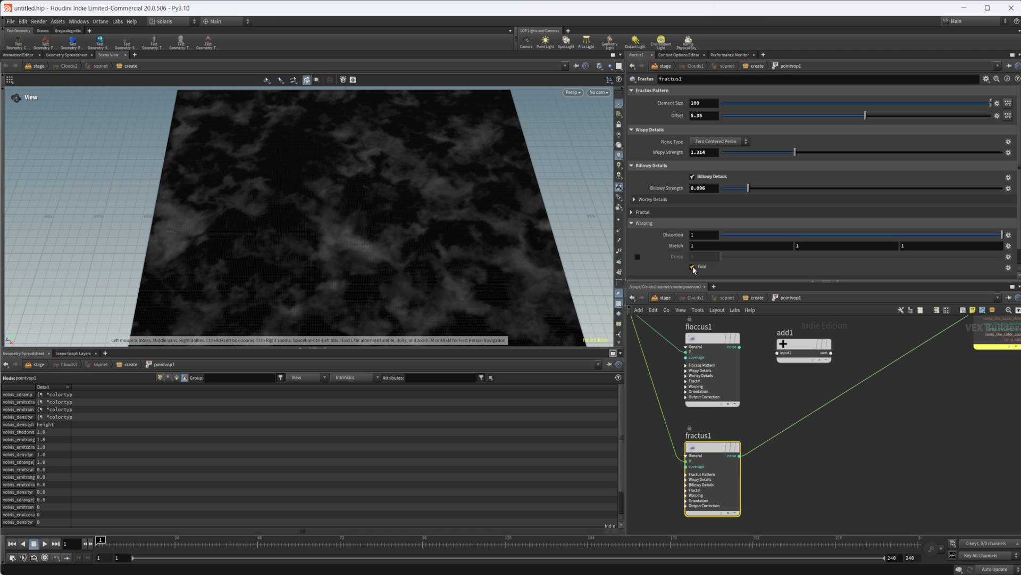
{"action": "left_click", "coordinate": [681, 223]}
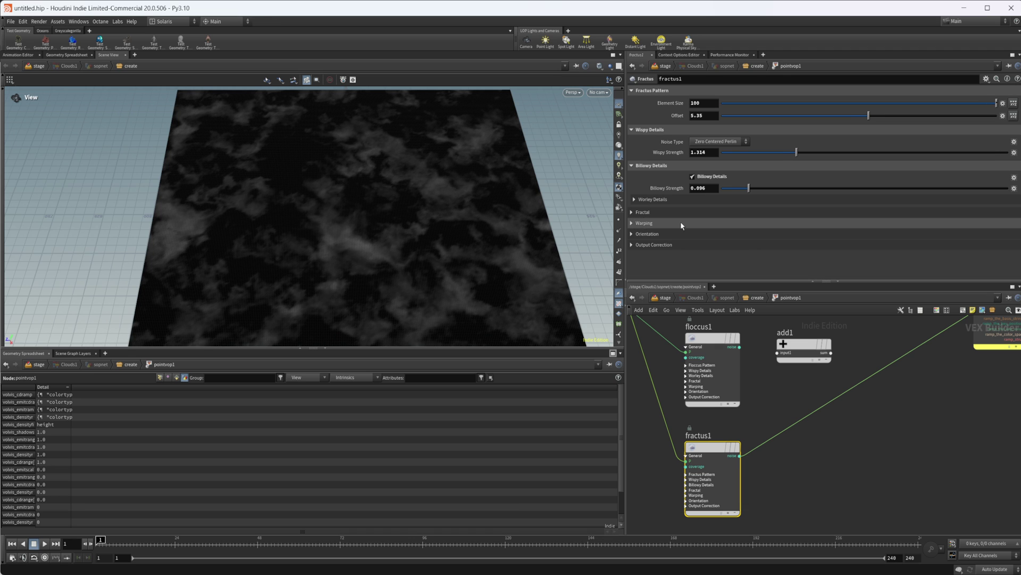
{"action": "left_click", "coordinate": [681, 234]}
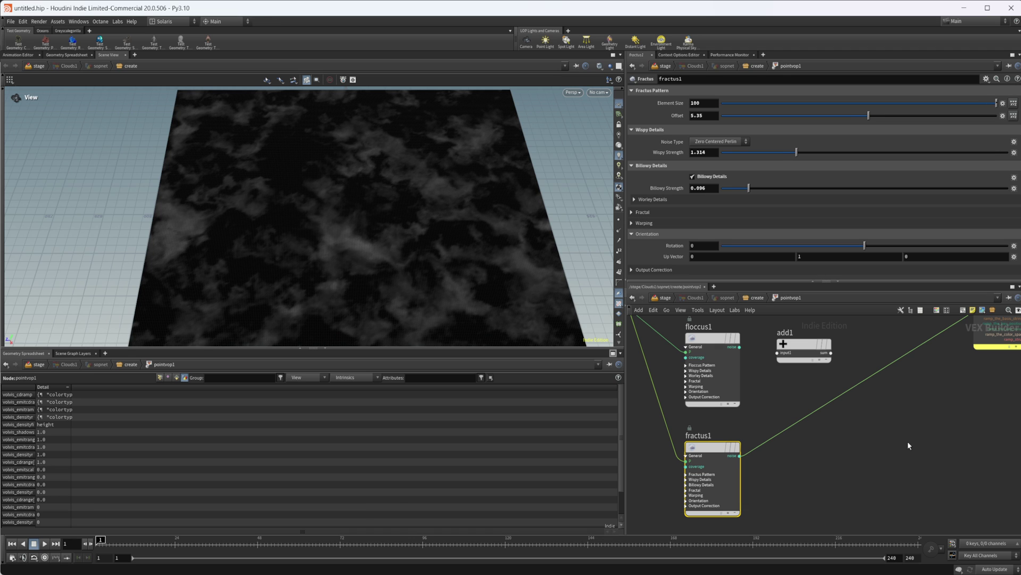
Step: Rotate the fractus1 pattern by setting its Orientation Rotation to about -18
{"action": "left_click_drag", "start_coordinate": [864, 245], "coordinate": [903, 245]}
{"action": "left_click", "coordinate": [849, 247]}
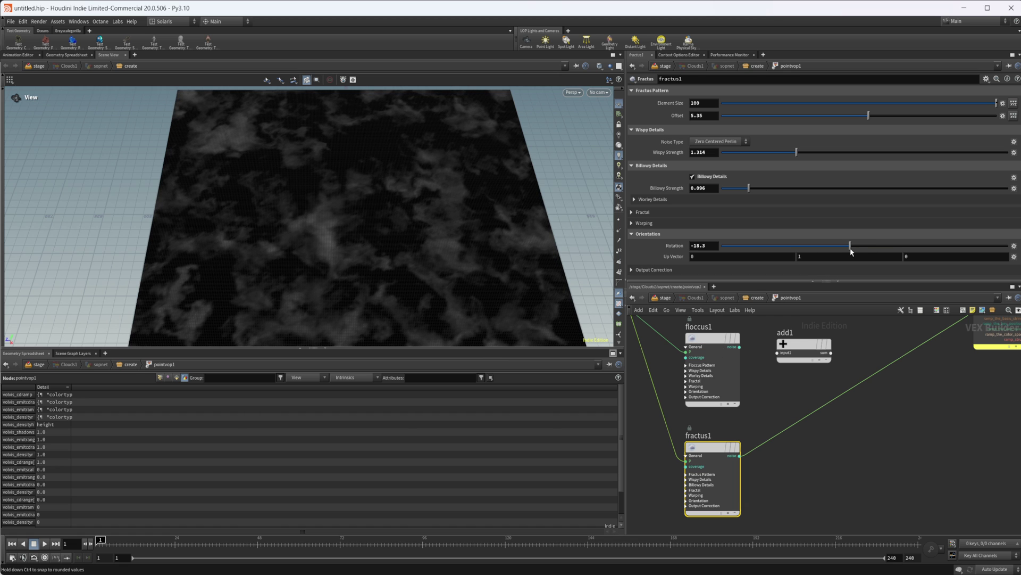
{"action": "left_click_drag", "start_coordinate": [850, 248], "coordinate": [852, 249]}
Step: Connect the noise outputs of floccus1 and fractus1 to the first two inputs of add1
{"action": "middle_click_drag", "start_coordinate": [812, 438], "coordinate": [729, 461]}
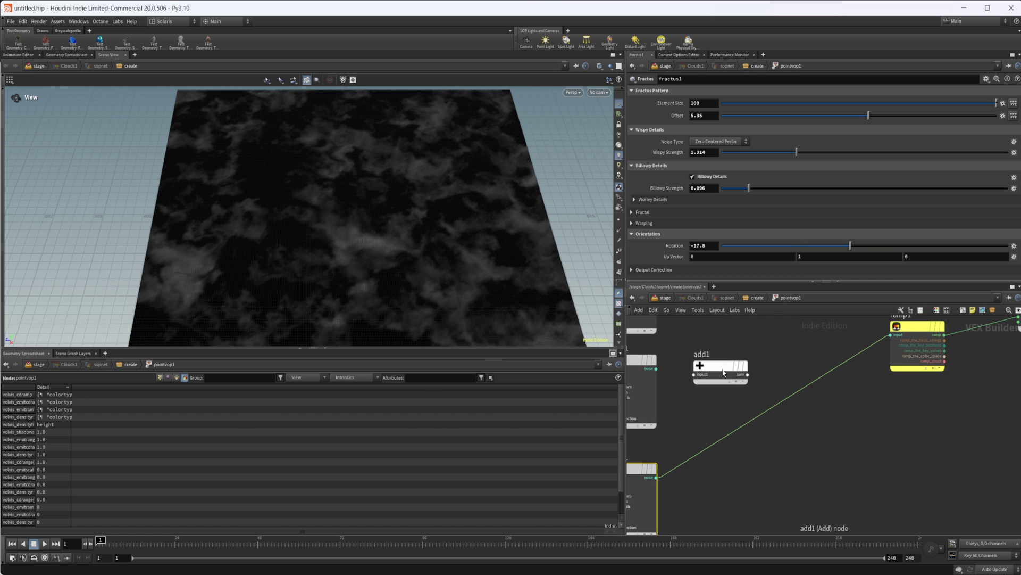
{"action": "left_click_drag", "start_coordinate": [723, 370], "coordinate": [747, 364]}
{"action": "middle_click_drag", "start_coordinate": [710, 406], "coordinate": [751, 406]}
{"action": "left_click_drag", "start_coordinate": [699, 368], "coordinate": [761, 368]}
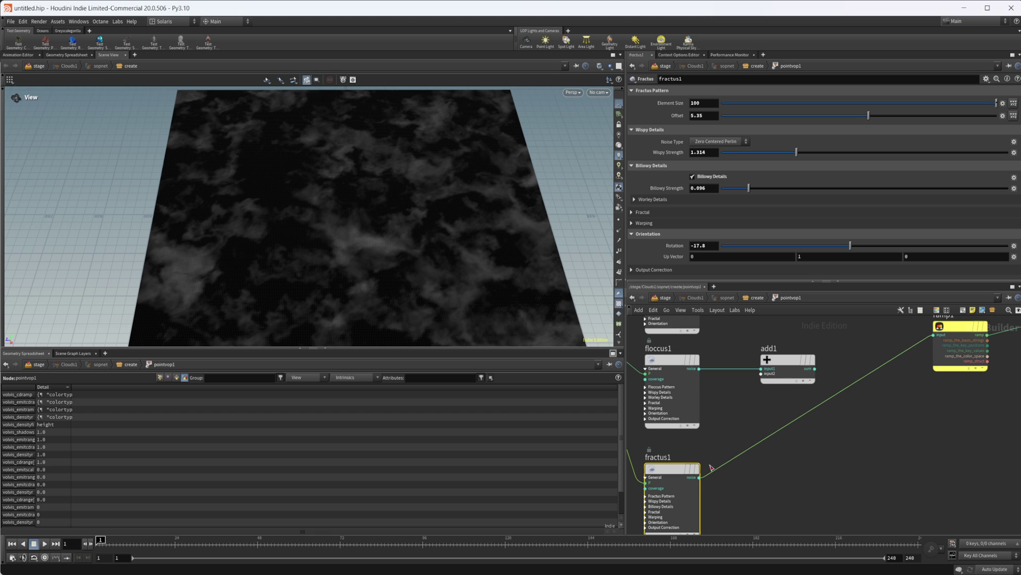
{"action": "left_click", "coordinate": [700, 477]}
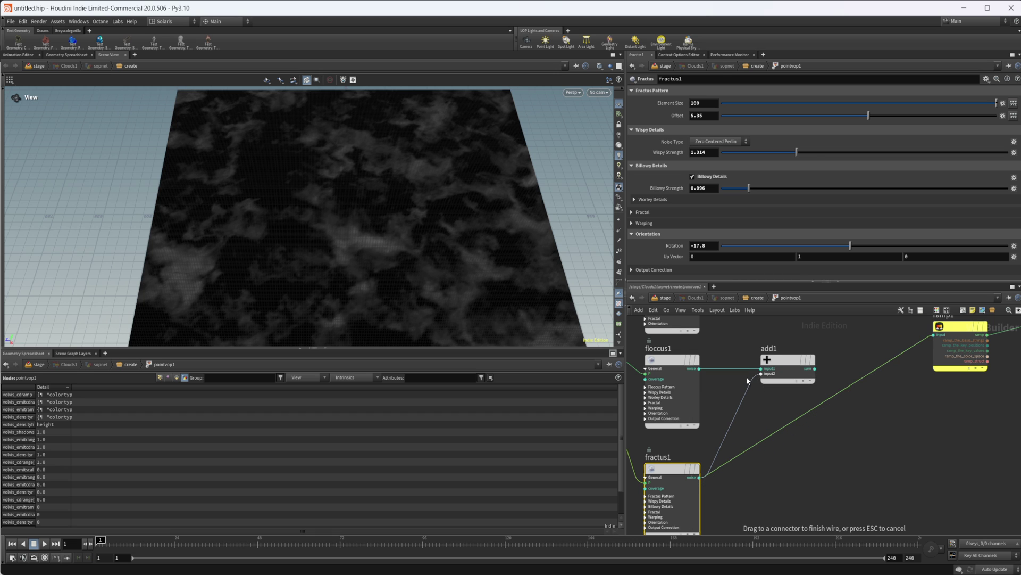
{"action": "left_click", "coordinate": [845, 387]}
Step: Connect the sum output of add1 to the input of ramp1
{"action": "middle_click_drag", "start_coordinate": [829, 418], "coordinate": [772, 449]}
{"action": "left_click", "coordinate": [759, 398]}
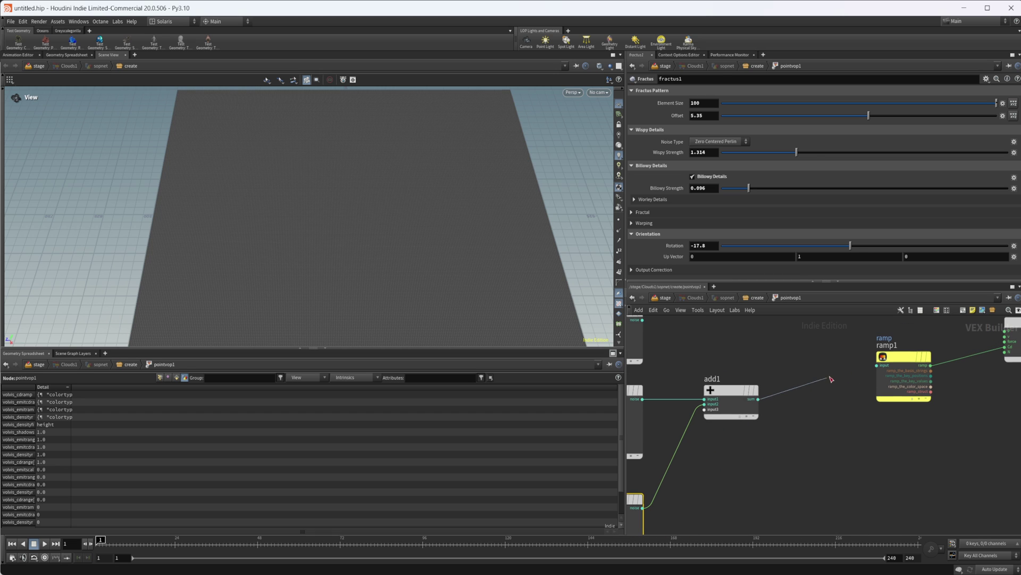
{"action": "left_click", "coordinate": [853, 379]}
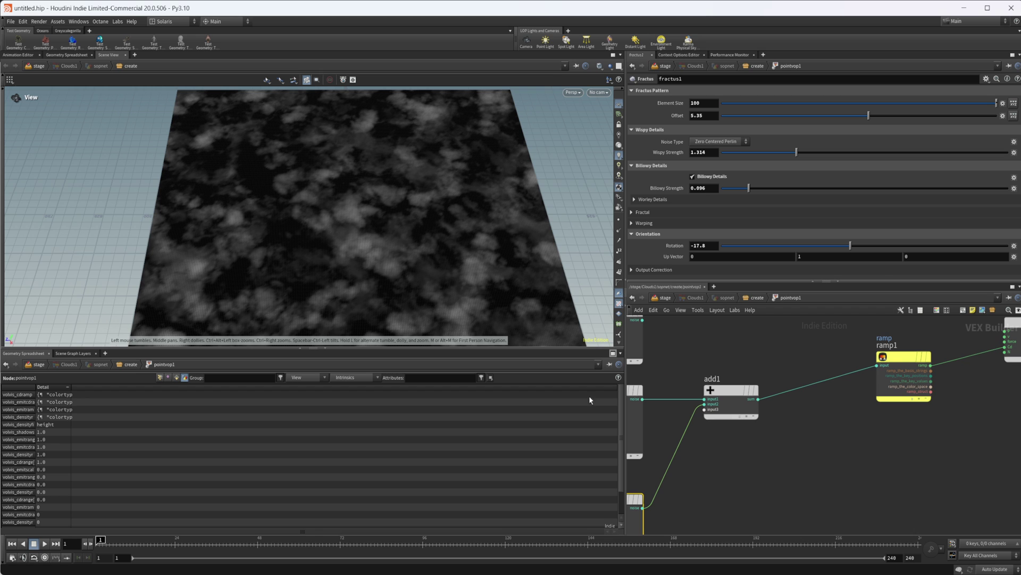
{"action": "middle_click_drag", "start_coordinate": [764, 442], "coordinate": [764, 420]}
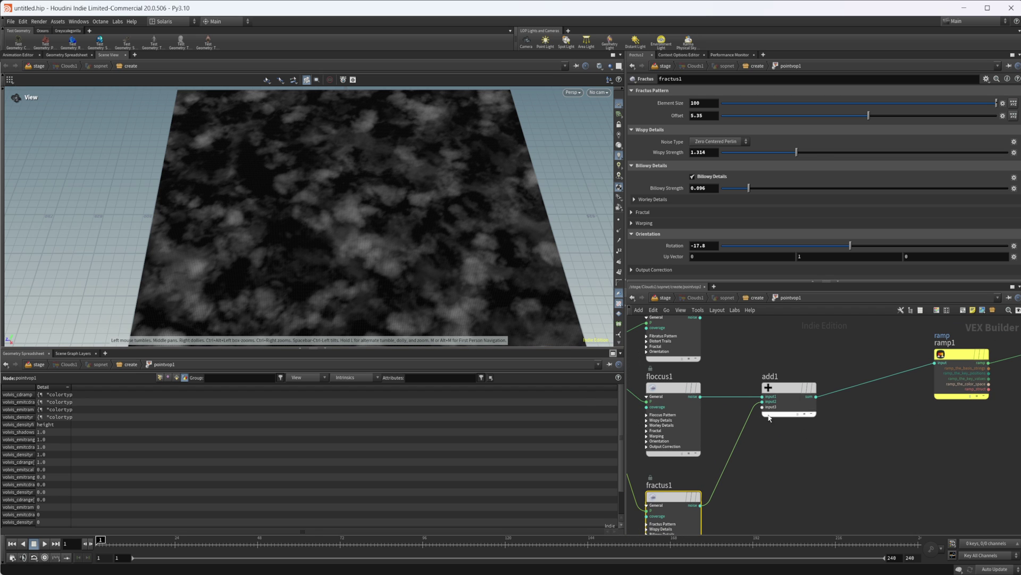
{"action": "mouse_move", "coordinate": [789, 391]}
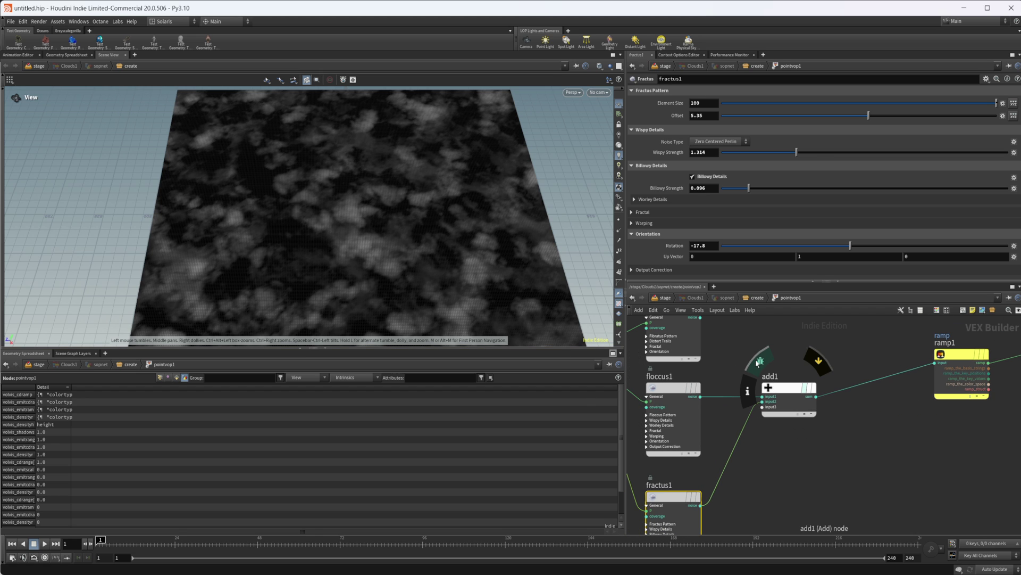
{"action": "left_click", "coordinate": [817, 365]}
{"action": "left_click", "coordinate": [816, 365]}
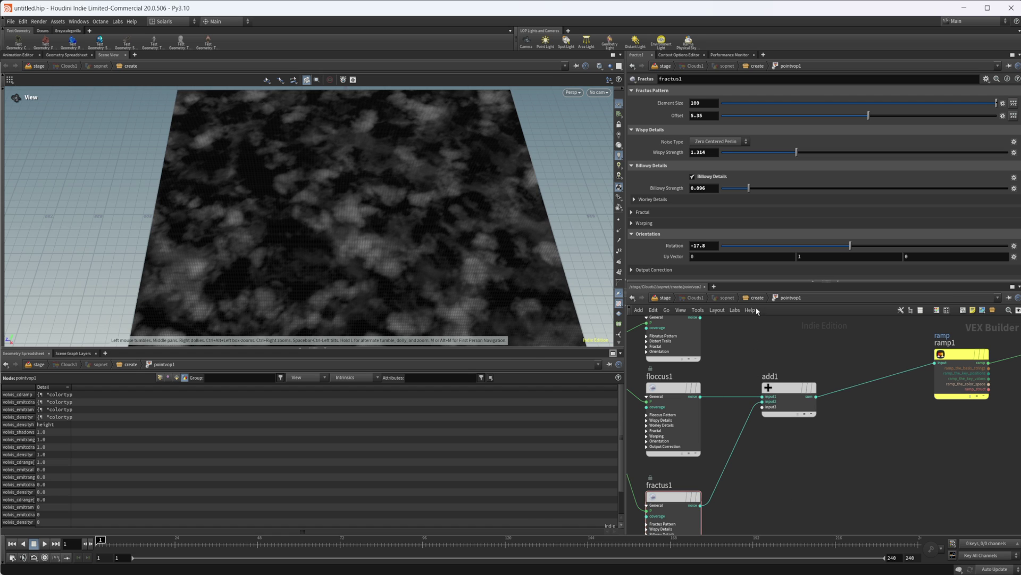
Step: Try an Element Size of 300 on fractus1, and settle on 200
{"action": "middle_click_drag", "start_coordinate": [742, 493], "coordinate": [768, 458]}
{"action": "left_click", "coordinate": [708, 461]}
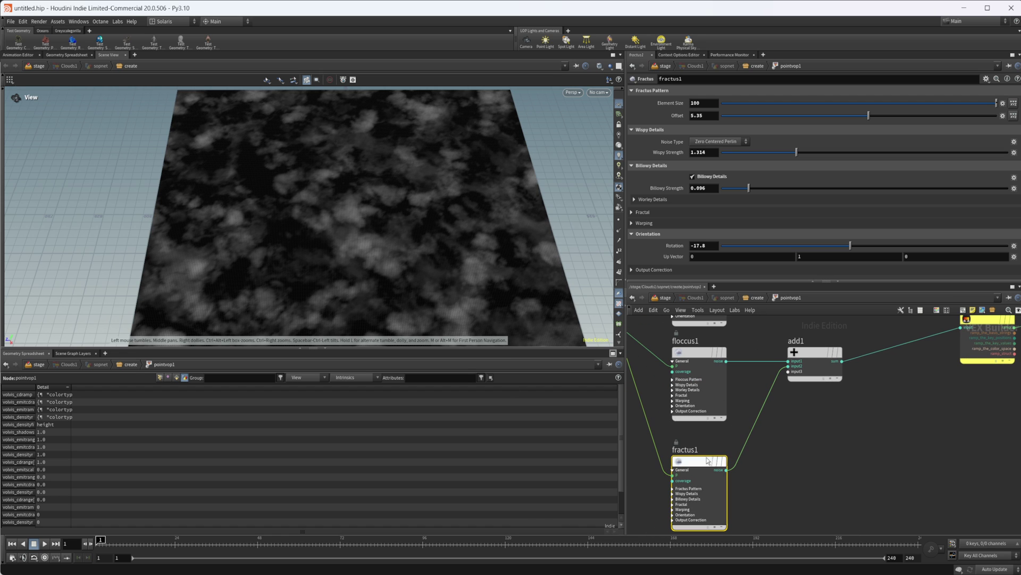
{"action": "left_click", "coordinate": [707, 103]}
{"action": "type", "text": "300"}
{"action": "key", "text": "Return"}
{"action": "left_click", "coordinate": [707, 102]}
{"action": "type", "text": "200"}
{"action": "key", "text": "Return"}
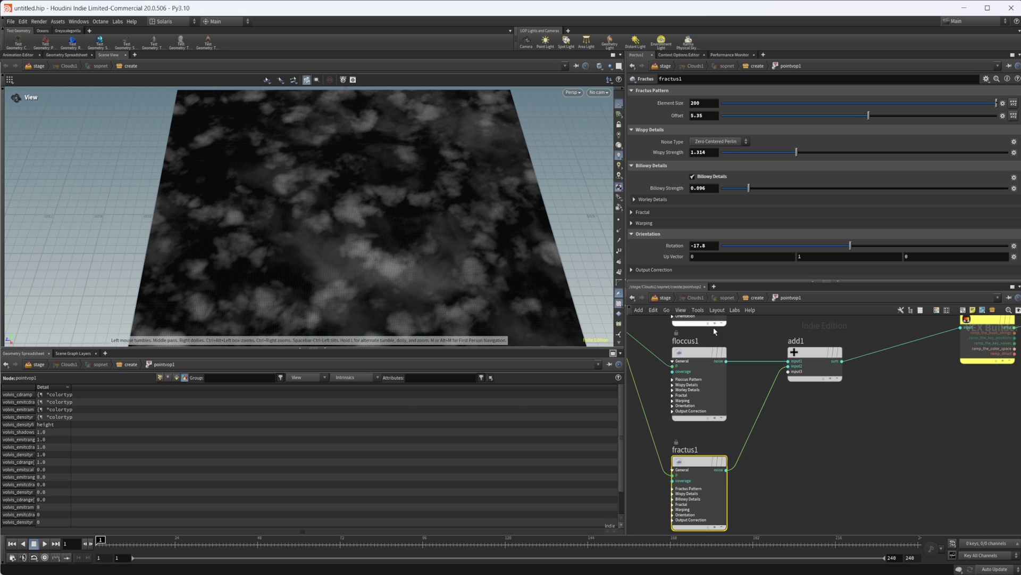
Step: Set floccus1's Wispy Strength to 2.03 in its Wispy Details
{"action": "left_click", "coordinate": [710, 383]}
{"action": "middle_click_drag", "start_coordinate": [710, 383], "coordinate": [789, 397]}
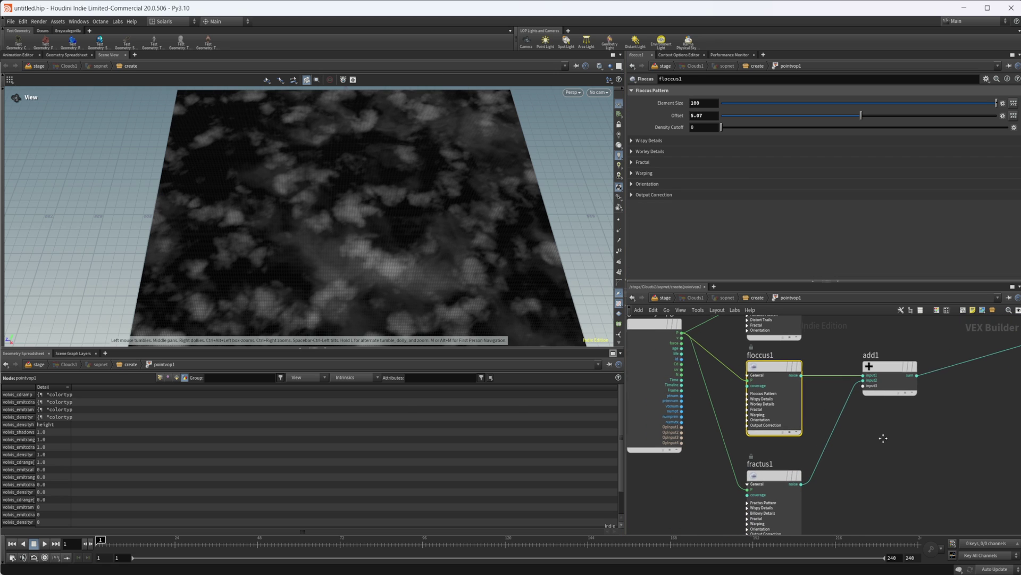
{"action": "left_click", "coordinate": [649, 141]}
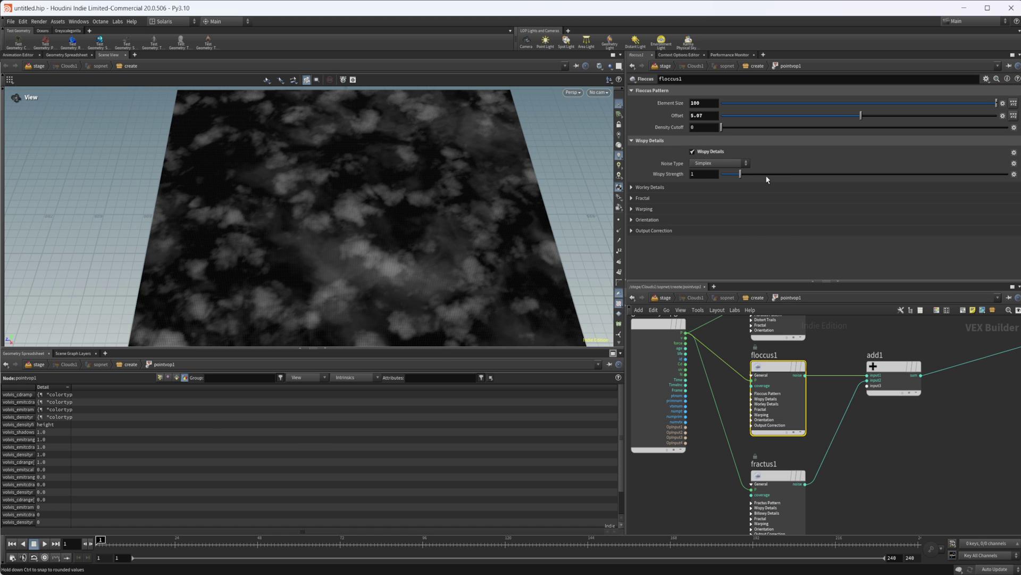
{"action": "mouse_move", "coordinate": [740, 174]}
{"action": "left_mouse_down"}
{"action": "mouse_move", "coordinate": [788, 177]}
{"action": "mouse_move", "coordinate": [755, 175]}
{"action": "left_mouse_up"}
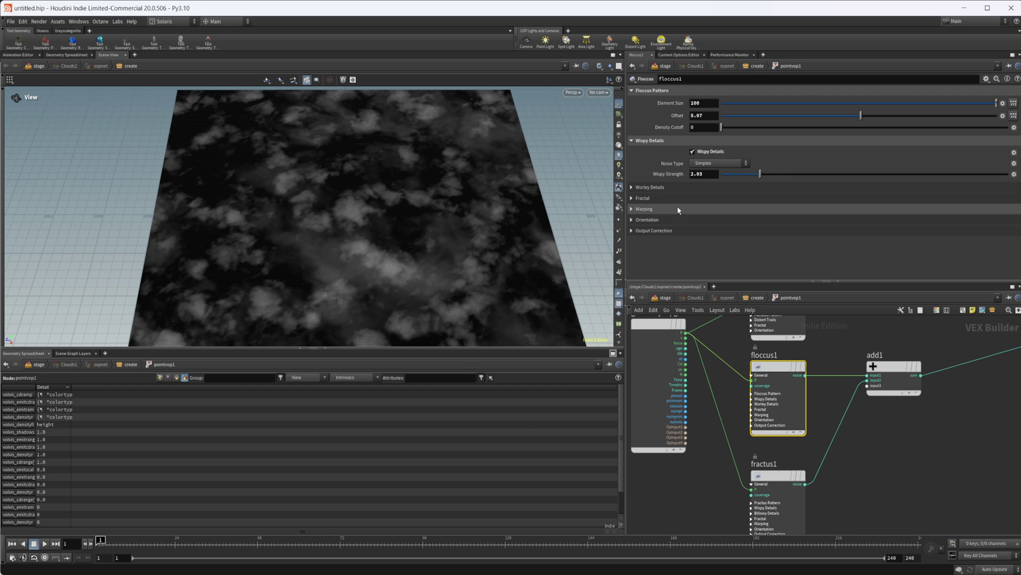
Step: Space add1, ramp1 and geometryvopoutput1 farther away from the cloud pattern nodes in the network
{"action": "middle_click_drag", "start_coordinate": [876, 473], "coordinate": [797, 477]}
{"action": "scroll", "coordinate": [796, 479], "scroll_direction": "down", "scroll_amount": 3}
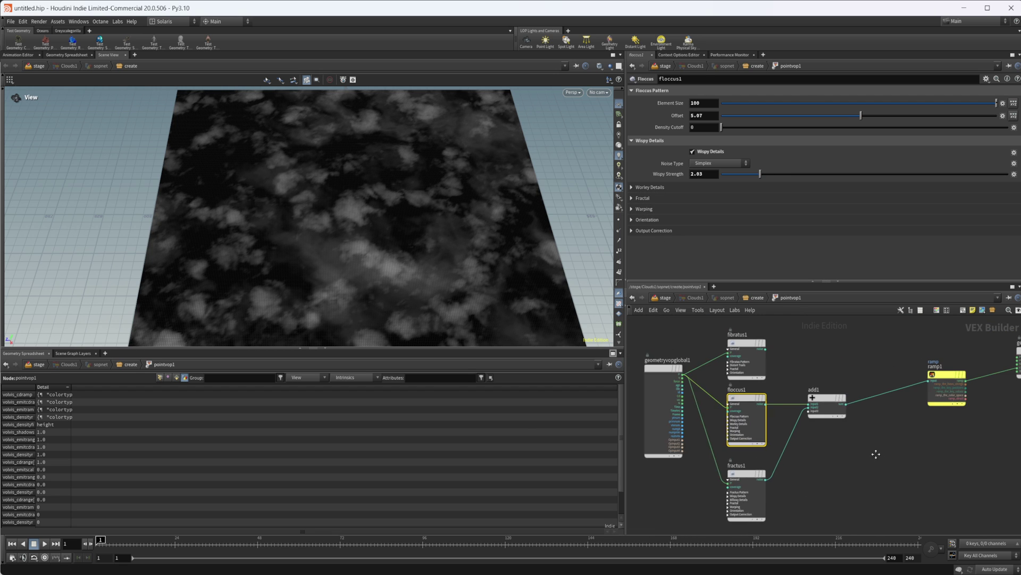
{"action": "middle_click_drag", "start_coordinate": [874, 451], "coordinate": [844, 467]}
{"action": "left_click_drag", "start_coordinate": [867, 440], "coordinate": [754, 401]}
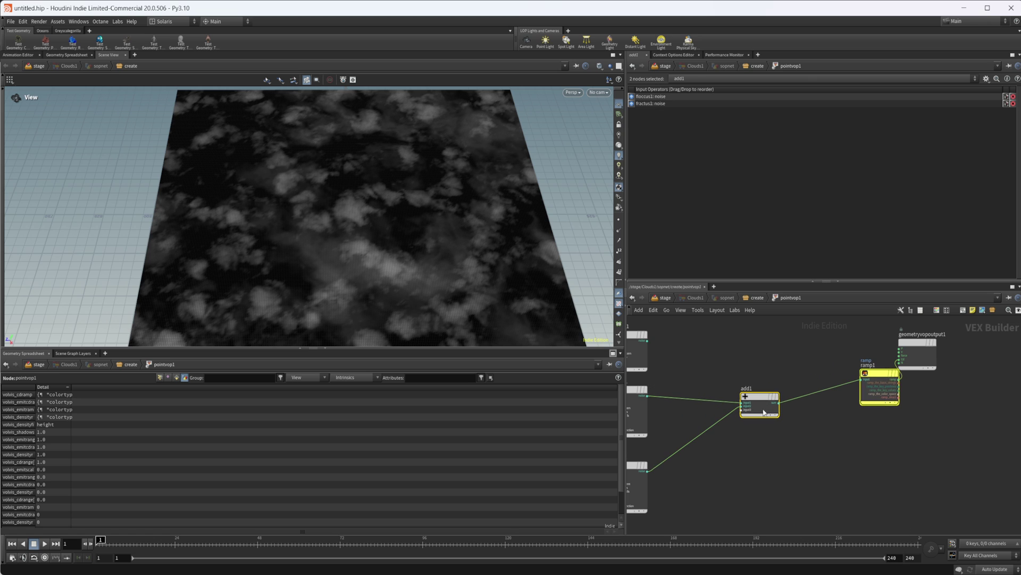
{"action": "left_click", "coordinate": [751, 442]}
{"action": "left_click_drag", "start_coordinate": [920, 346], "coordinate": [964, 372]}
{"action": "middle_click_drag", "start_coordinate": [759, 445], "coordinate": [819, 446]}
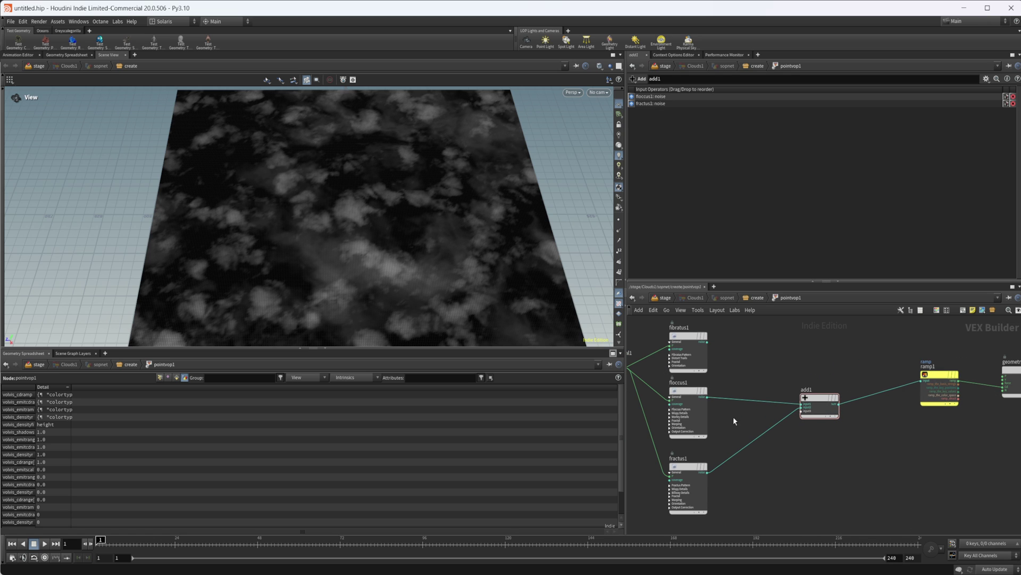
{"action": "left_click", "coordinate": [921, 380]}
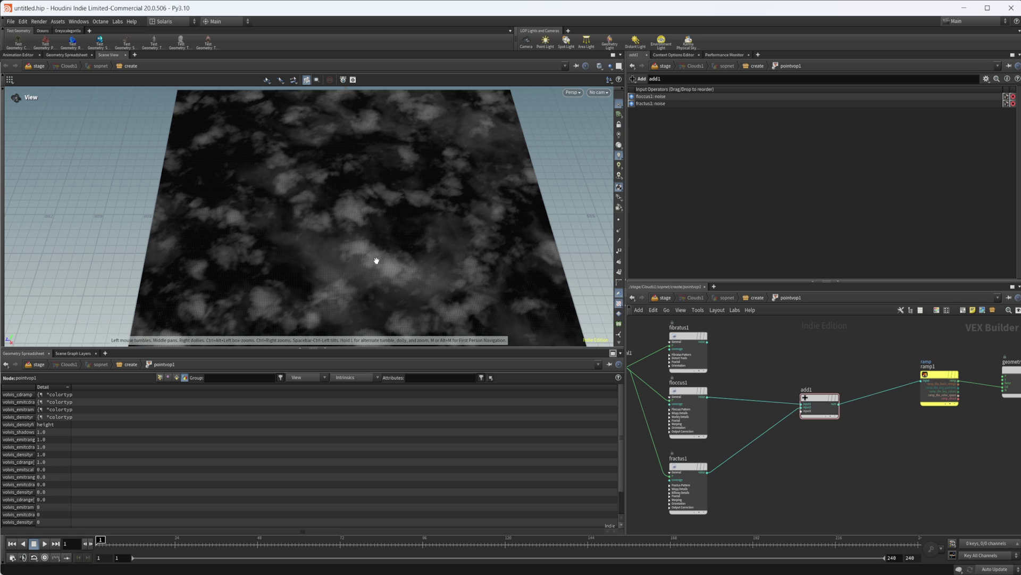
Step: Return to the create network and add a Transform node connected below pointvop1
{"action": "left_click", "coordinate": [757, 297]}
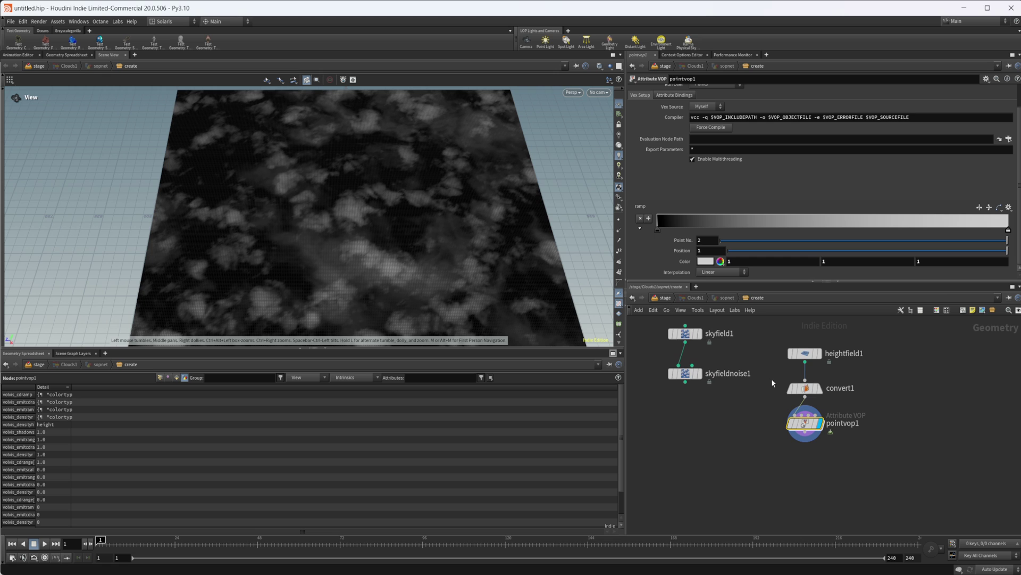
{"action": "key", "text": "Tab"}
{"action": "type", "text": "trans"}
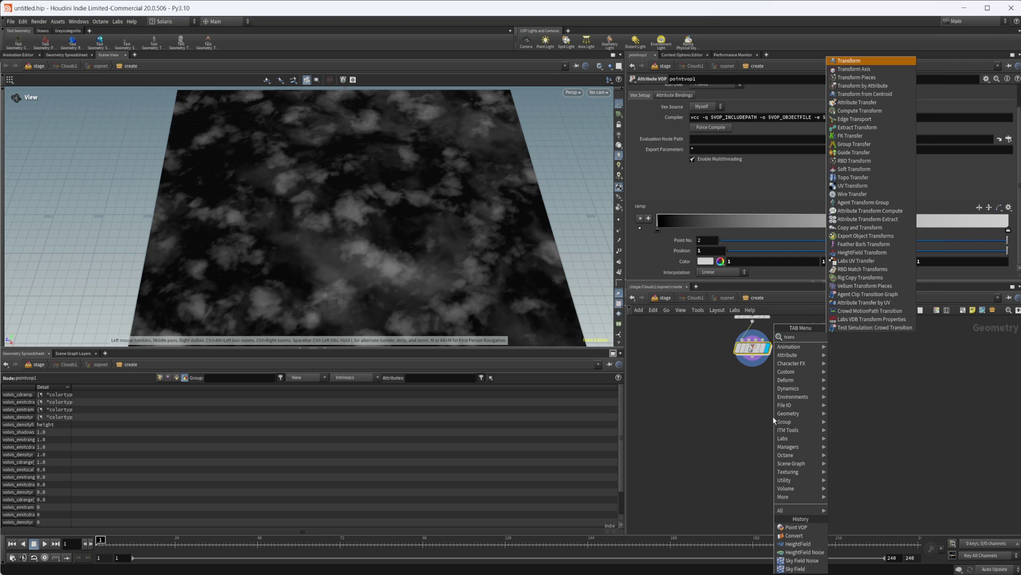
{"action": "key", "text": "Return"}
{"action": "left_click", "coordinate": [742, 416]}
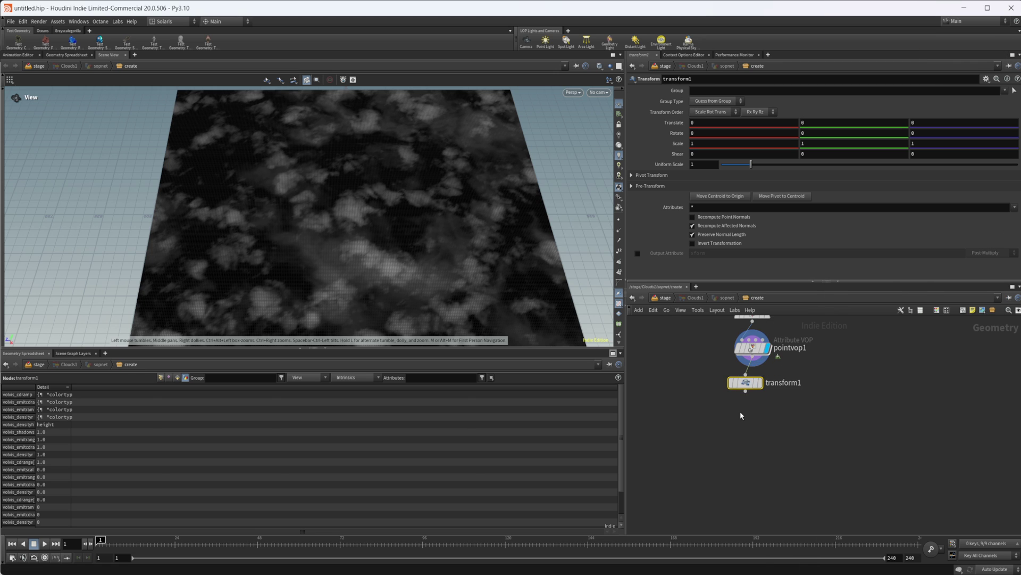
Step: Raise the cloud plane by setting transform1's Translate Y to 200
{"action": "left_click", "coordinate": [817, 126]}
{"action": "type", "text": "200"}
{"action": "key", "text": "Return"}
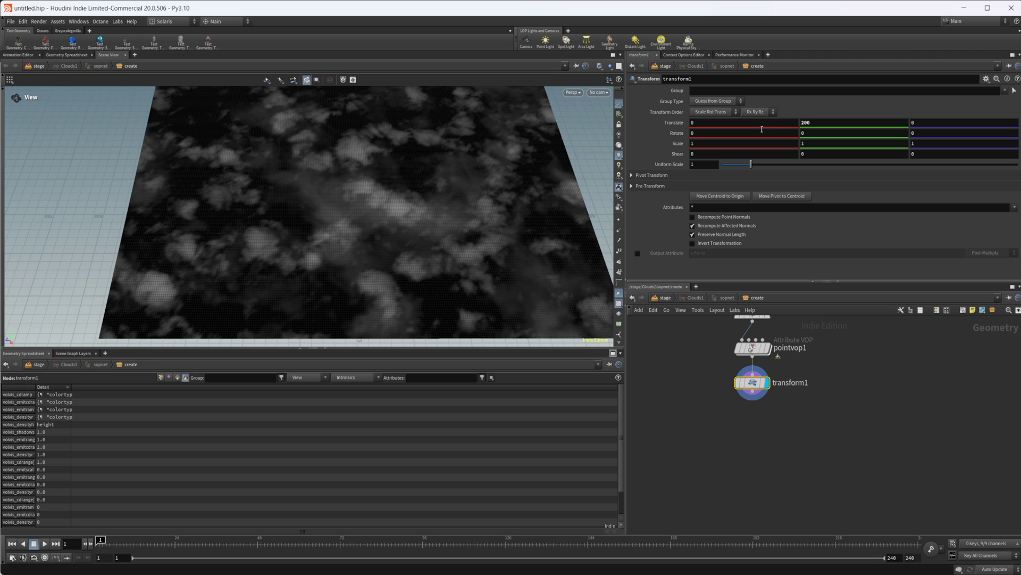
{"action": "scroll", "coordinate": [413, 232], "scroll_direction": "down", "scroll_amount": 5}
{"action": "key", "text": "h"}
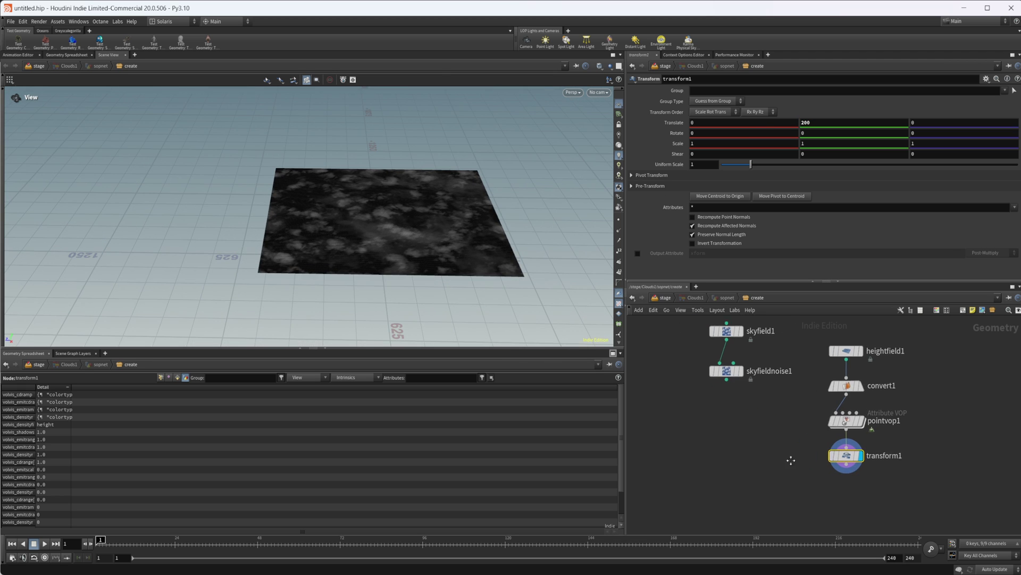
Step: Return to the stage network and open the karmamaterial subnetwork inside materiallibrary1
{"action": "key", "text": "u"}
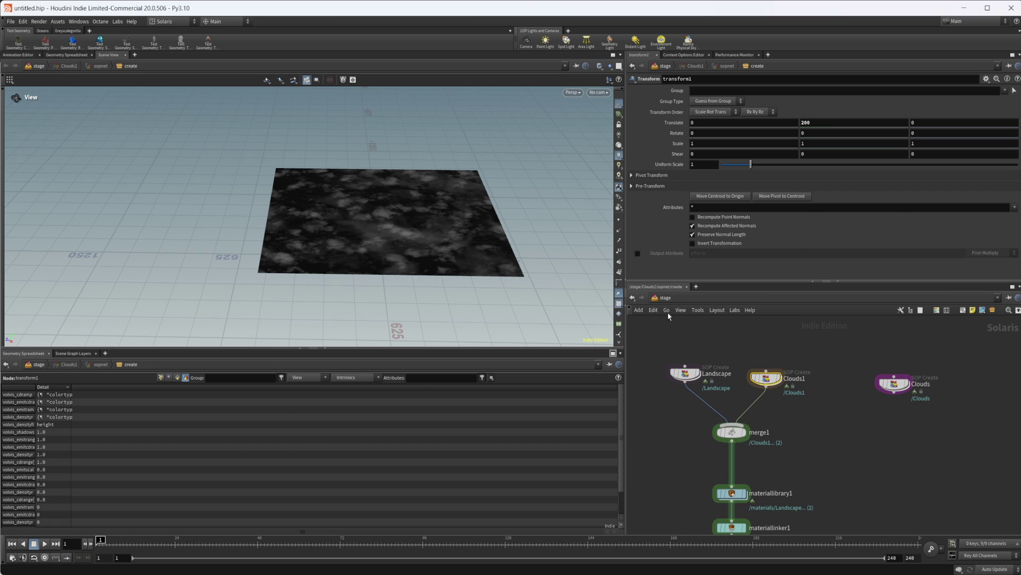
{"action": "middle_click_drag", "start_coordinate": [800, 454], "coordinate": [801, 405]}
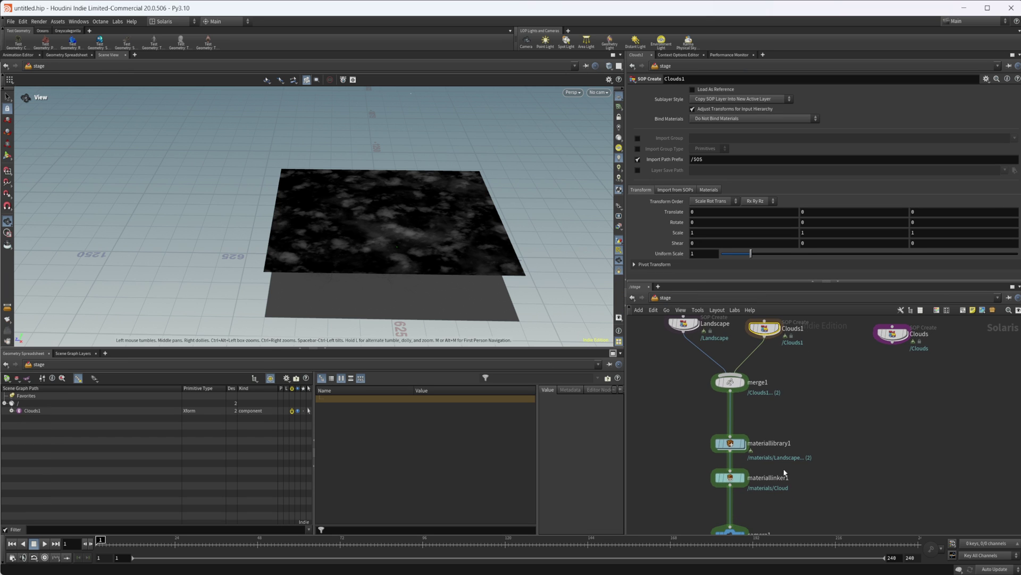
{"action": "middle_click_drag", "start_coordinate": [784, 470], "coordinate": [788, 434]}
{"action": "double_click", "coordinate": [738, 409]}
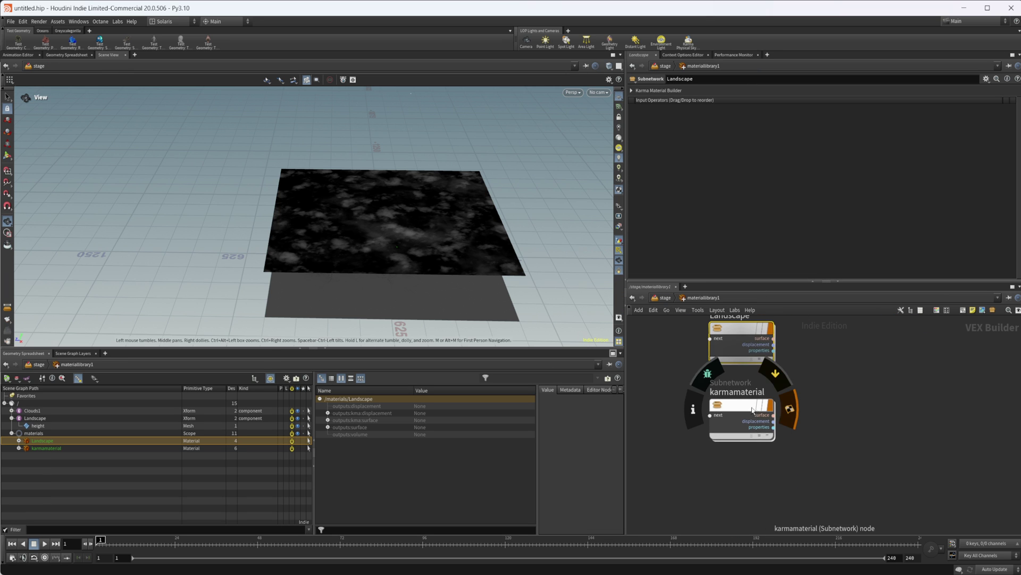
{"action": "double_click", "coordinate": [730, 407]}
Step: Examine the Signature and Geomprop settings of mtlxgeompropvalue1, which feeds the material's ramp
{"action": "scroll", "coordinate": [732, 455], "scroll_direction": "down", "scroll_amount": 3}
{"action": "middle_click_drag", "start_coordinate": [711, 458], "coordinate": [785, 449]}
{"action": "scroll", "coordinate": [758, 436], "scroll_direction": "up", "scroll_amount": 5}
{"action": "left_click", "coordinate": [693, 391]}
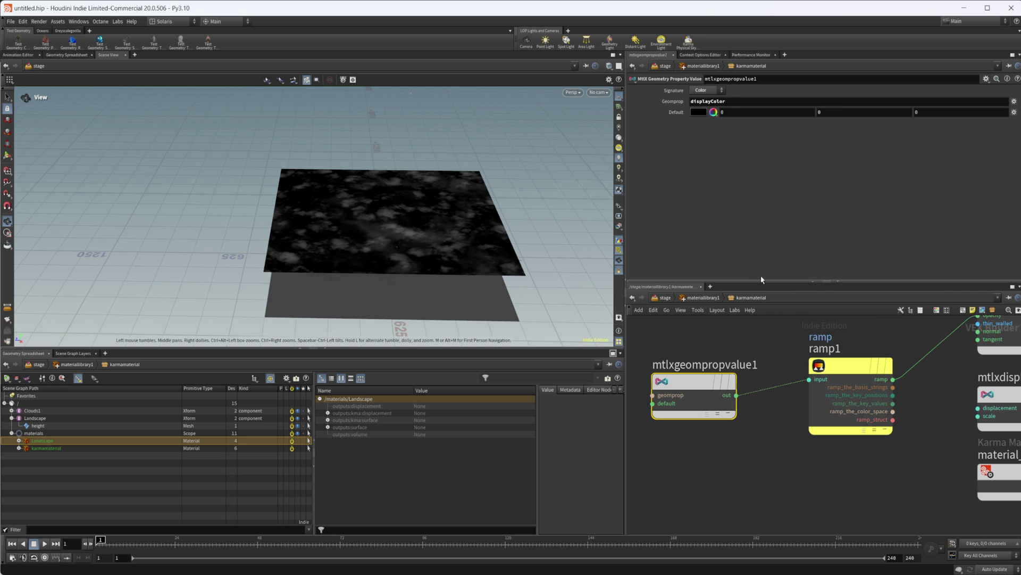
{"action": "left_click", "coordinate": [736, 102]}
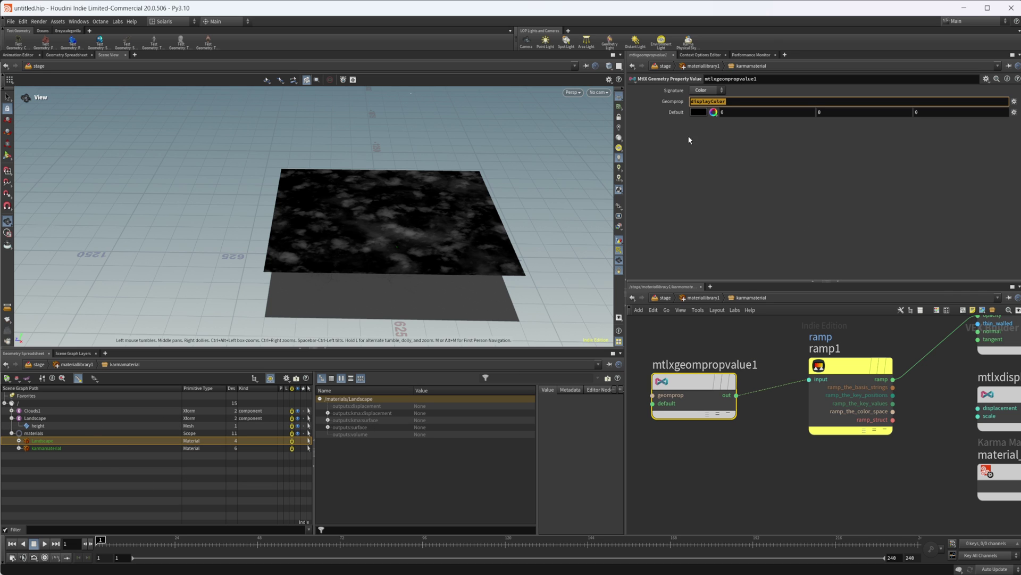
Step: Add a second MtlX Geometry Property Value node below mtlxgeompropvalue1, and delete it again
{"action": "left_click", "coordinate": [691, 422]}
{"action": "key", "text": "Tab"}
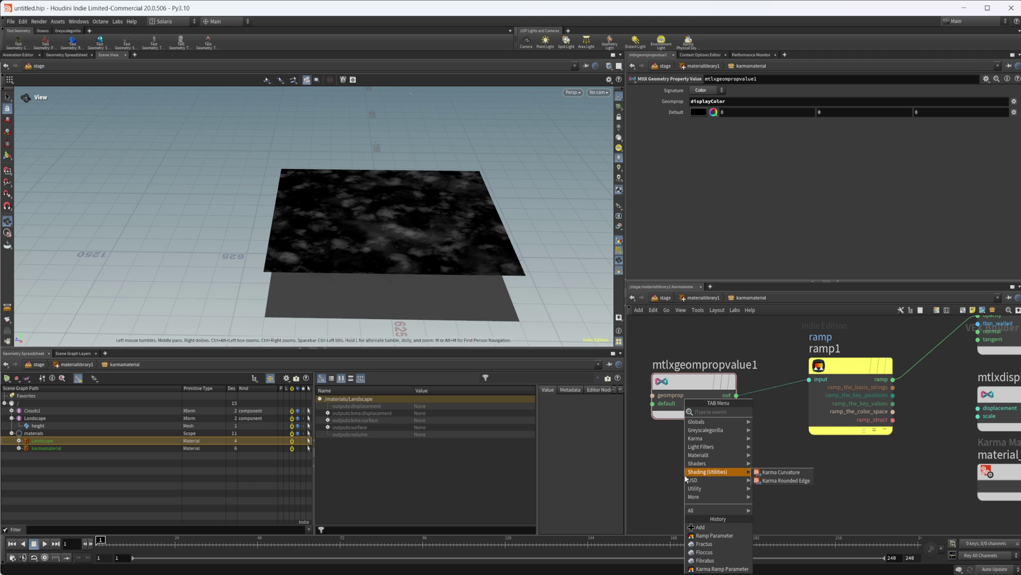
{"action": "type", "text": "geom"}
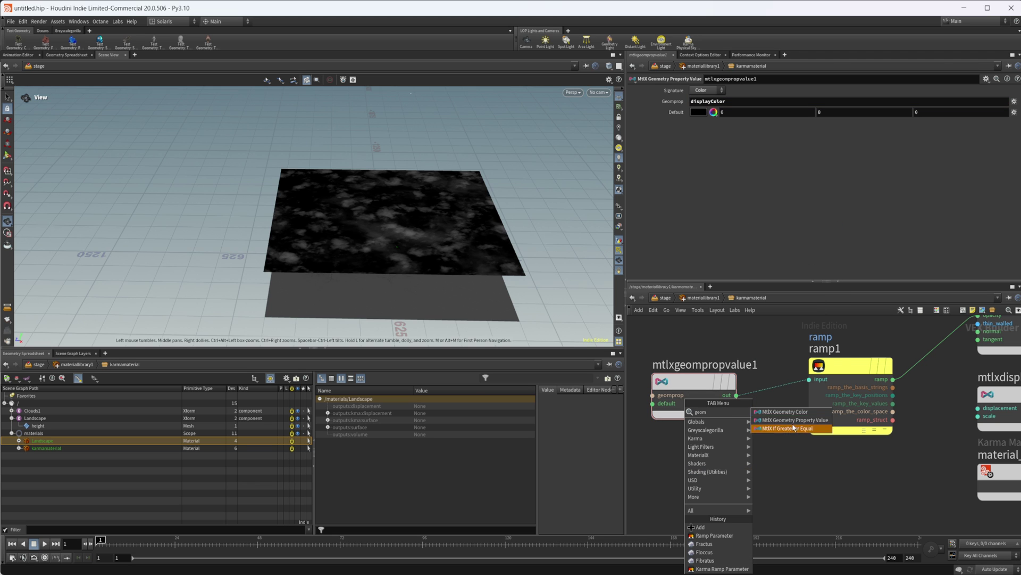
{"action": "left_click", "coordinate": [790, 420]}
{"action": "left_click", "coordinate": [646, 442]}
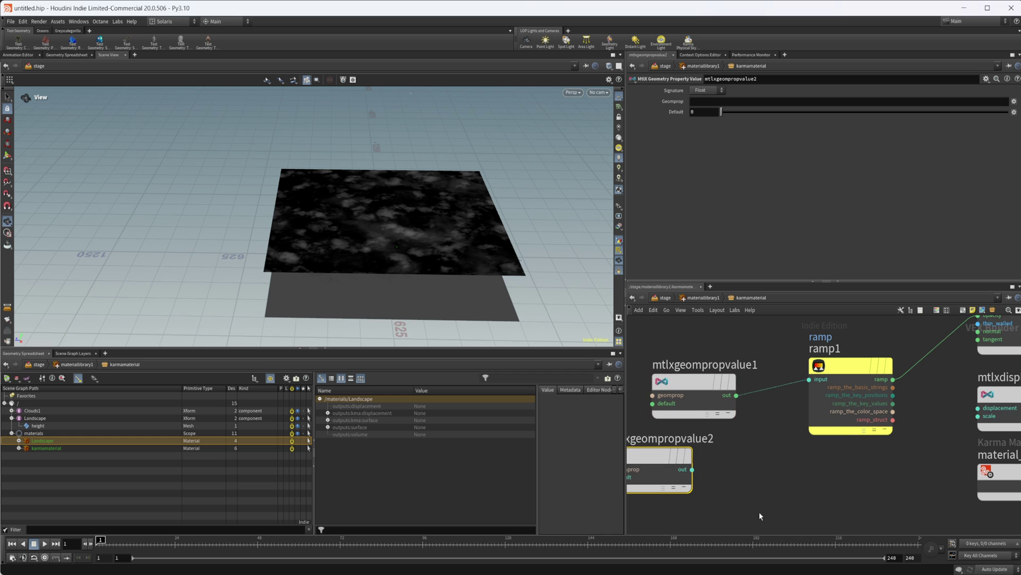
{"action": "middle_click_drag", "start_coordinate": [759, 512], "coordinate": [798, 511]}
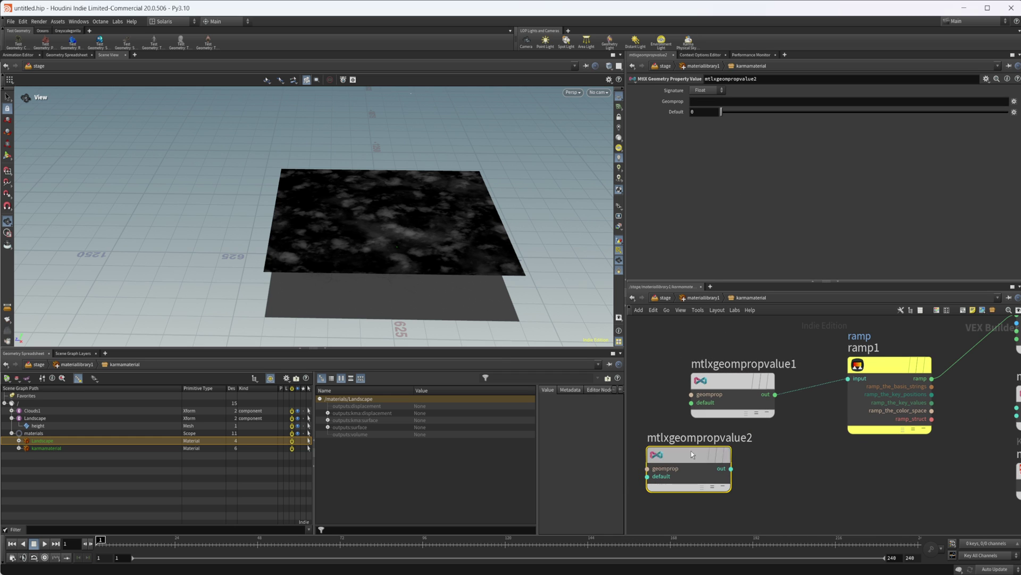
{"action": "key", "text": "Delete"}
Step: Review the Signature options available on mtlxgeompropvalue1
{"action": "left_click", "coordinate": [719, 90]}
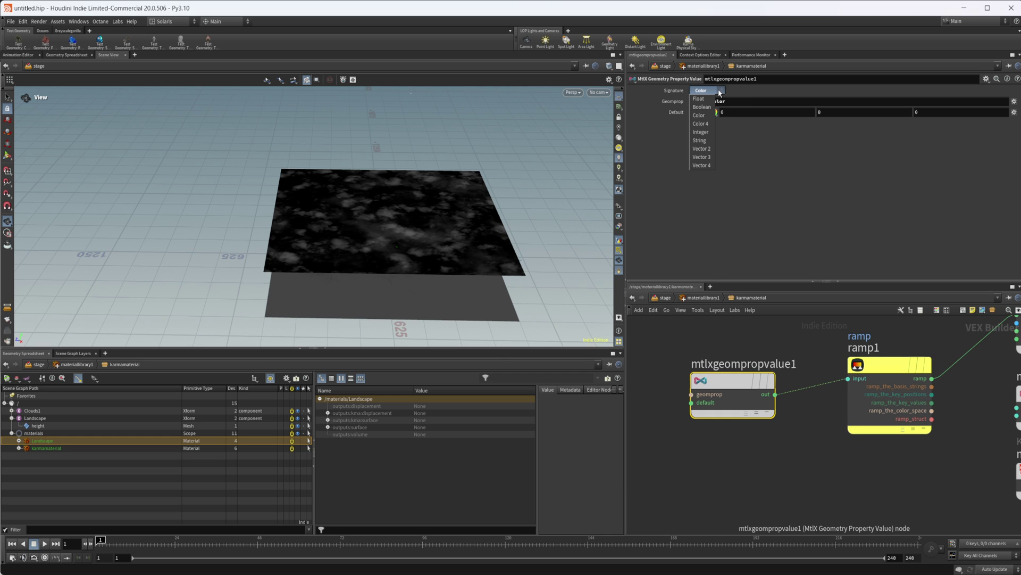
{"action": "left_click", "coordinate": [752, 141]}
{"action": "middle_click_drag", "start_coordinate": [843, 482], "coordinate": [727, 486]}
{"action": "left_click", "coordinate": [785, 361]}
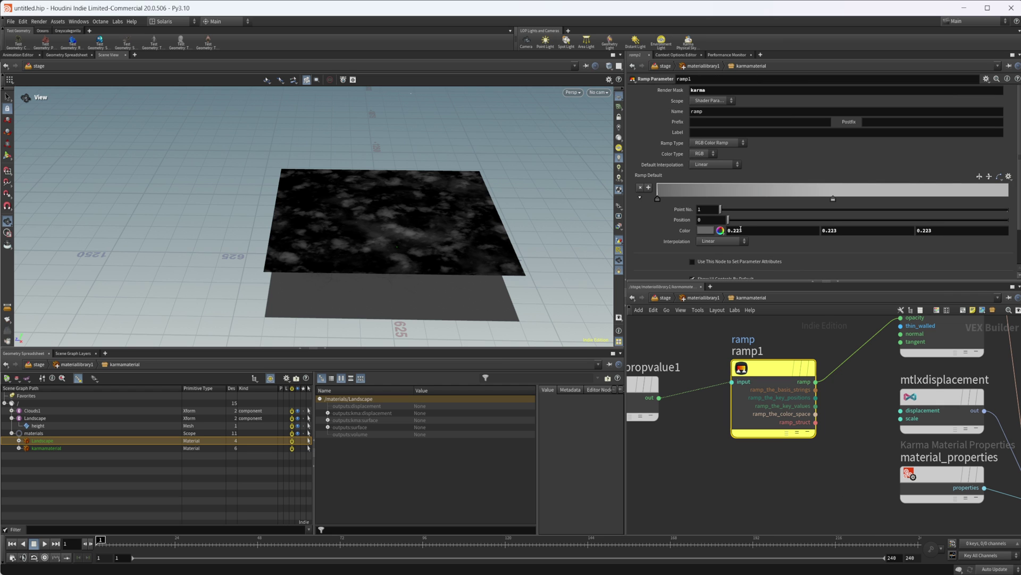
{"action": "key", "text": "Tab"}
{"action": "type", "text": "ram"}
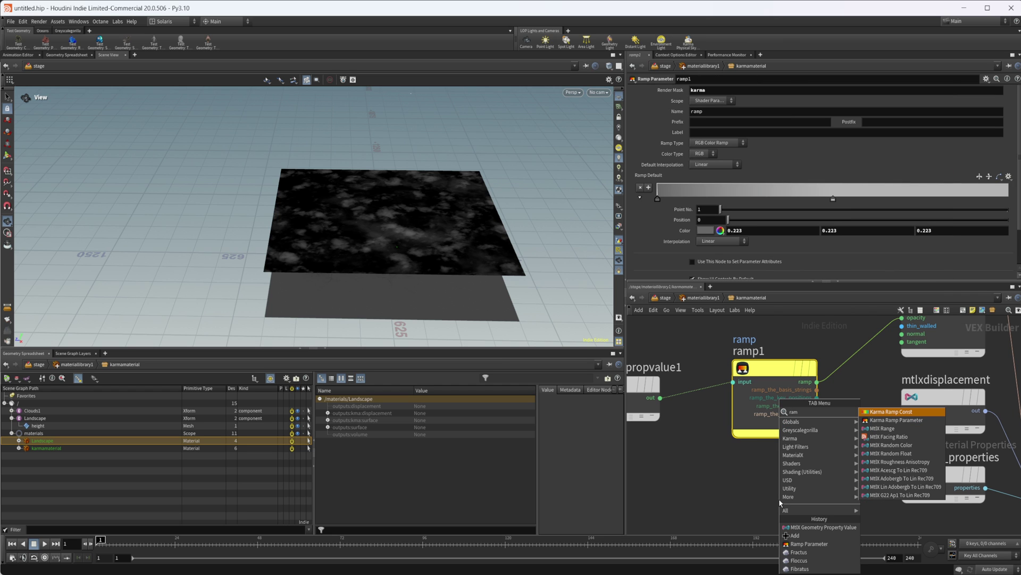
{"action": "key", "text": "Down"}
{"action": "key", "text": "Escape"}
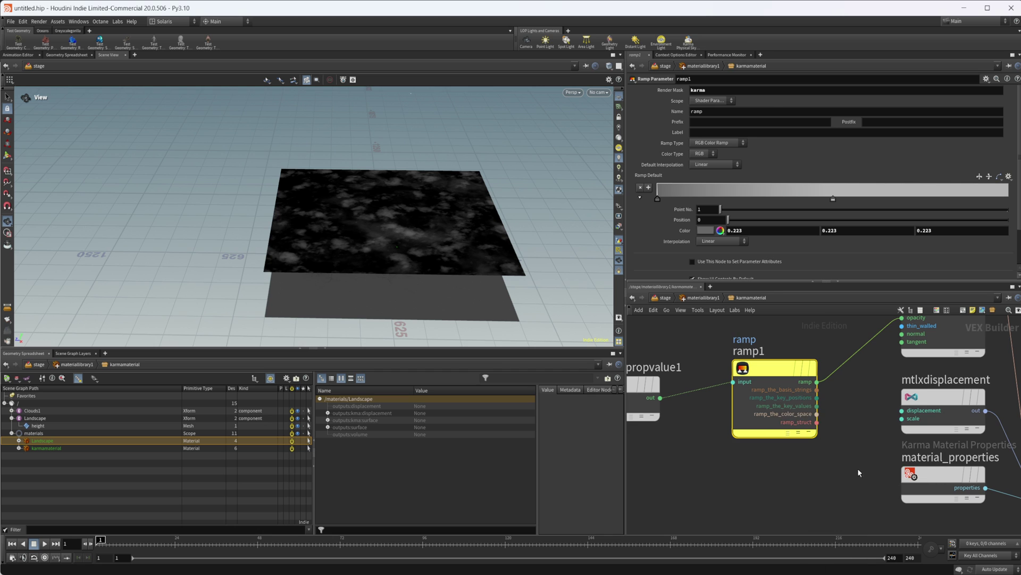
{"action": "middle_click_drag", "start_coordinate": [869, 467], "coordinate": [799, 533]}
Step: Return to the stage network and assign karmamaterial to the Clouds1 geometry in a materiallinker1 rule
{"action": "left_click", "coordinate": [664, 298]}
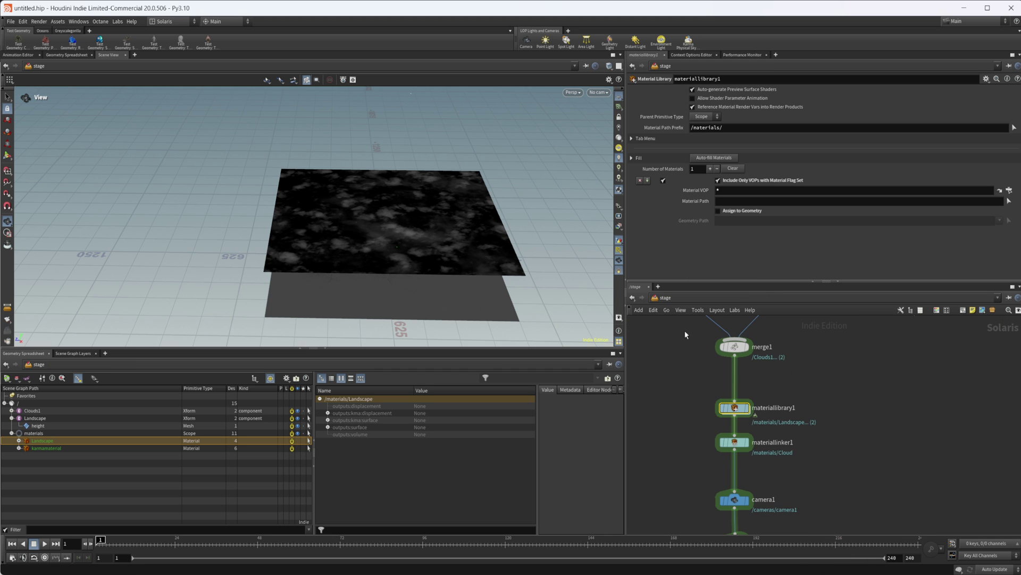
{"action": "left_click", "coordinate": [743, 398]}
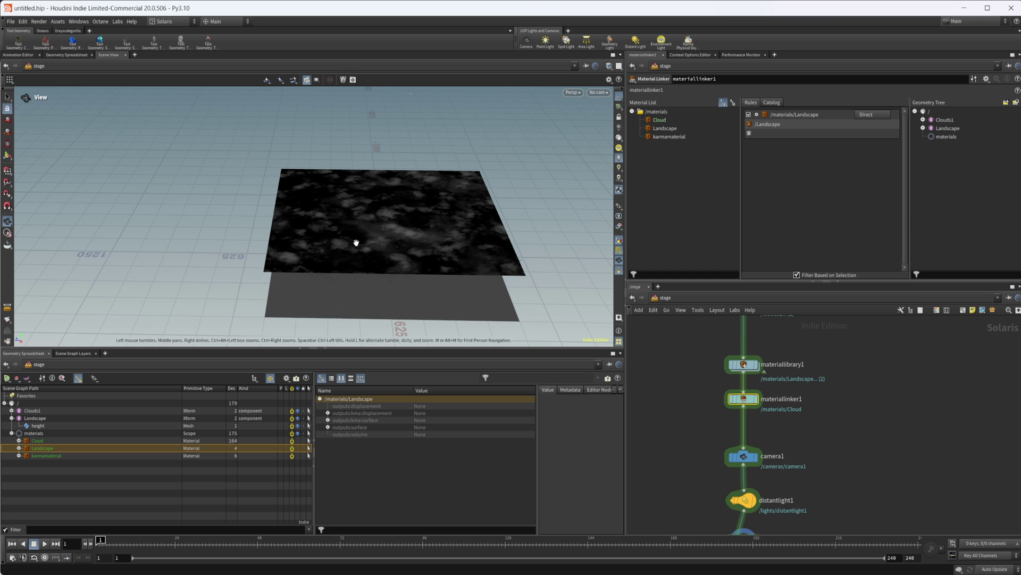
{"action": "left_click_drag", "start_coordinate": [451, 310], "coordinate": [437, 282]}
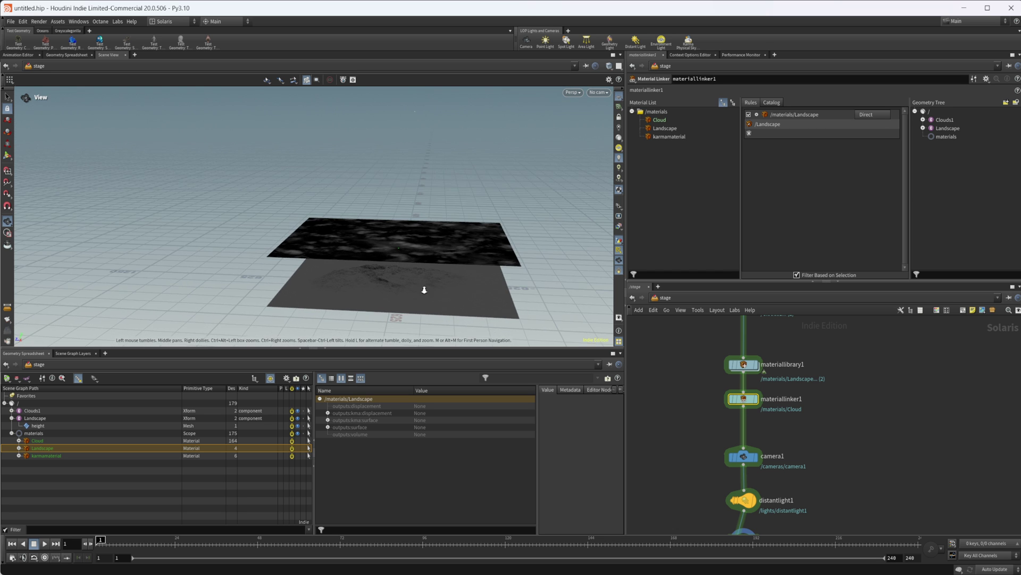
{"action": "right_click_drag", "start_coordinate": [424, 290], "coordinate": [362, 260]}
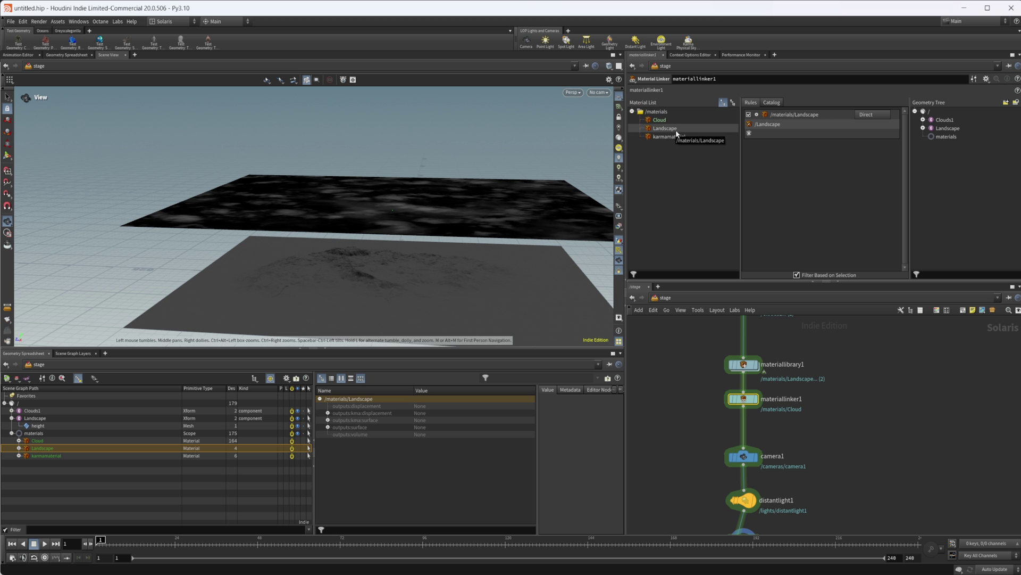
{"action": "left_click_drag", "start_coordinate": [673, 137], "coordinate": [757, 152]}
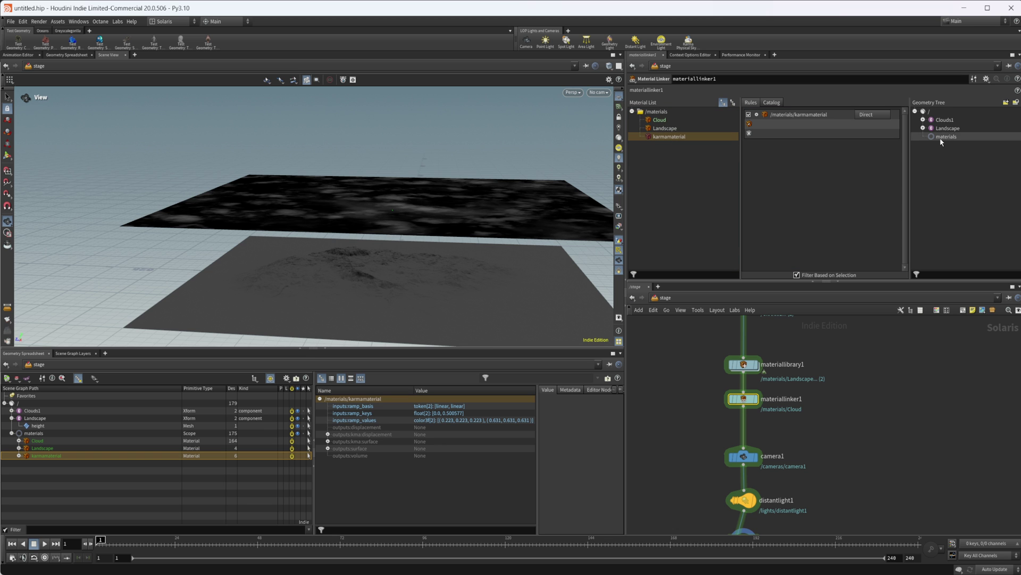
{"action": "left_click_drag", "start_coordinate": [945, 120], "coordinate": [762, 124]}
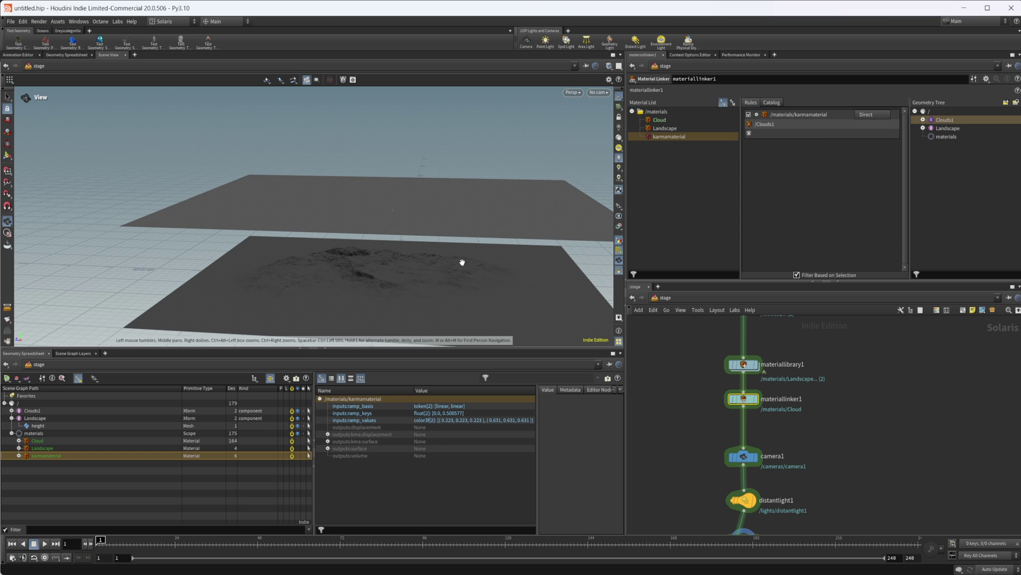
Step: Inspect the cloud plane and the Cloud material, then check the nodes inside Clouds1 and return to the stage
{"action": "left_click_drag", "start_coordinate": [462, 262], "coordinate": [445, 181]}
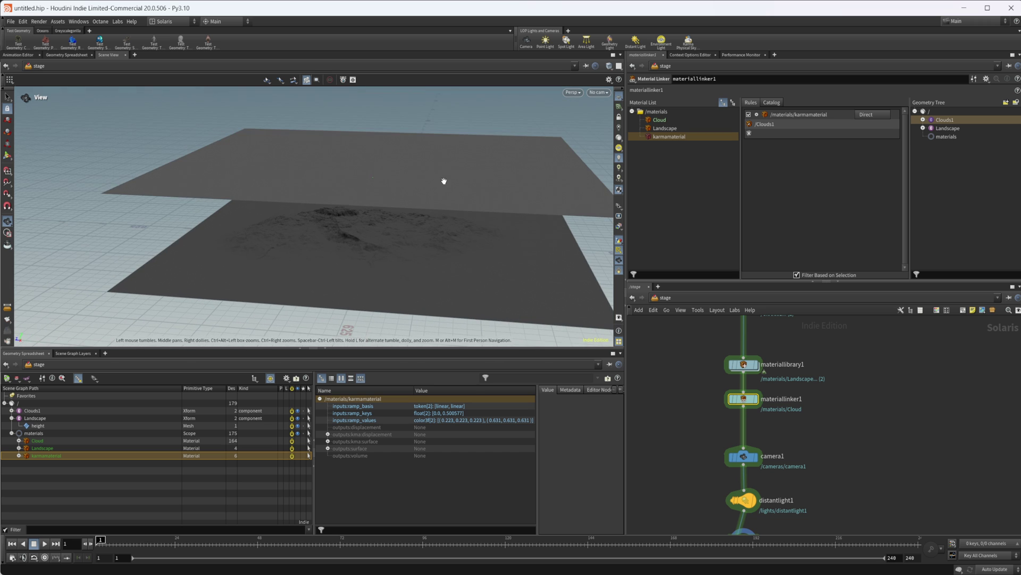
{"action": "left_click", "coordinate": [660, 120]}
{"action": "scroll", "coordinate": [807, 424], "scroll_direction": "up", "scroll_amount": 5}
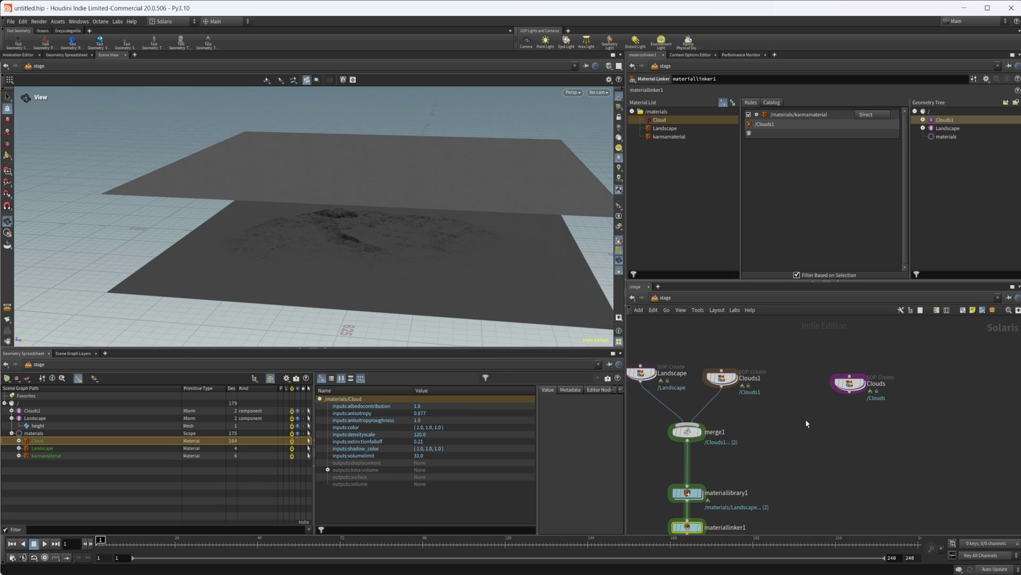
{"action": "double_click", "coordinate": [722, 383]}
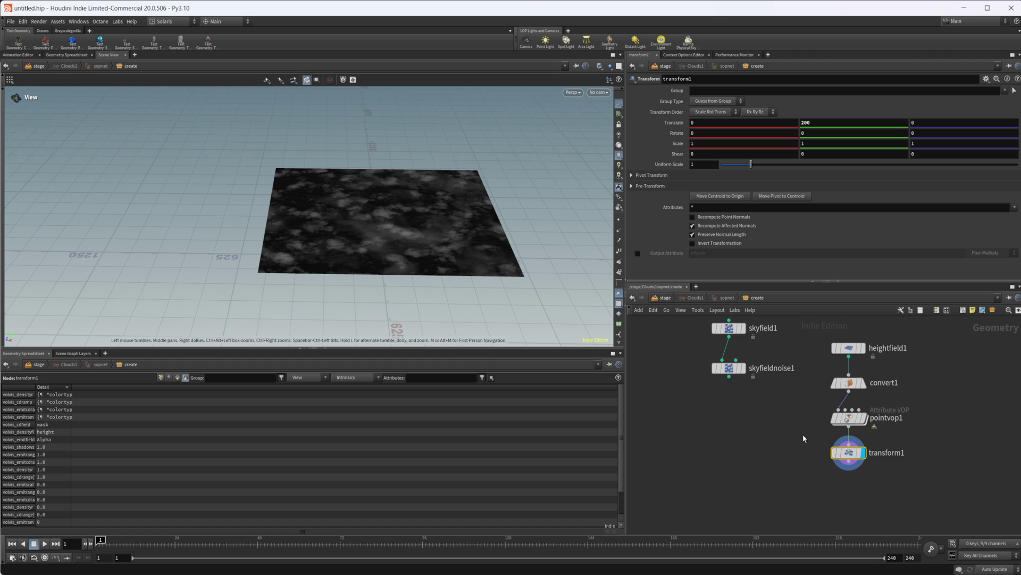
{"action": "middle_click_drag", "start_coordinate": [804, 438], "coordinate": [776, 429]}
{"action": "left_click", "coordinate": [665, 298]}
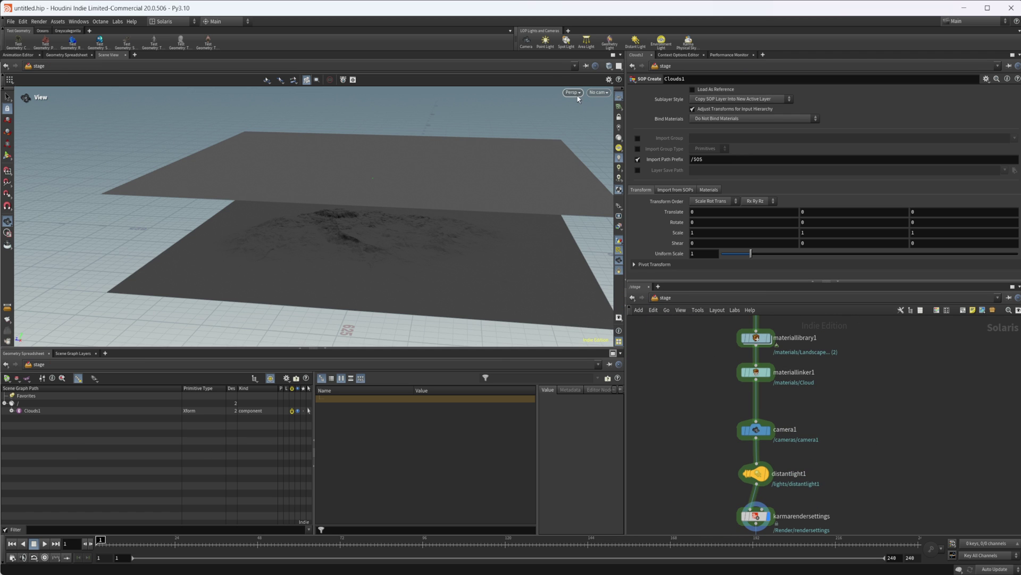
Step: Look through camera1 and render the viewport with Karma XPU
{"action": "left_click", "coordinate": [599, 92]}
{"action": "left_click", "coordinate": [598, 147]}
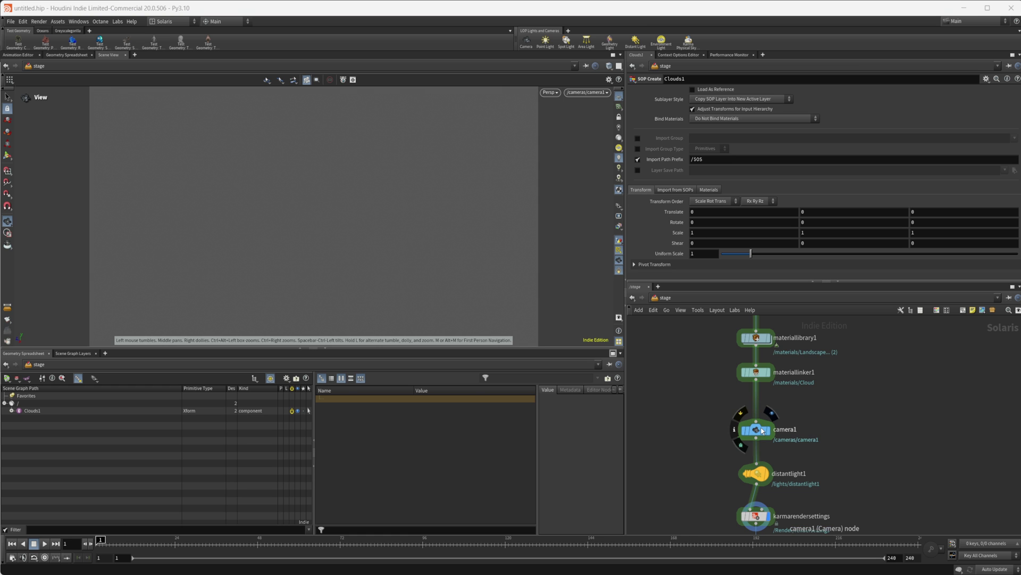
{"action": "middle_click_drag", "start_coordinate": [777, 380], "coordinate": [800, 350]}
{"action": "left_click", "coordinate": [552, 92]}
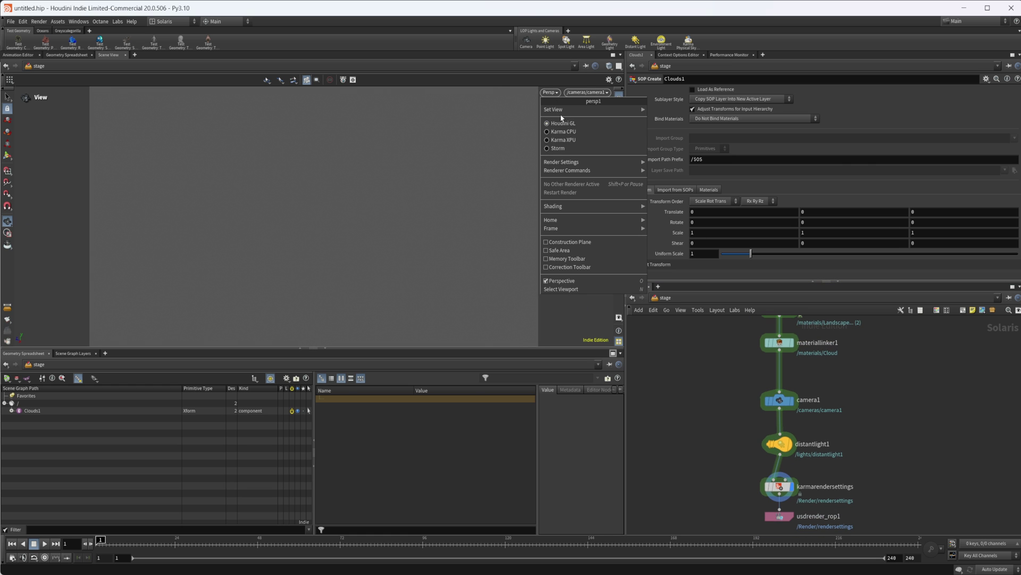
{"action": "left_click", "coordinate": [564, 141]}
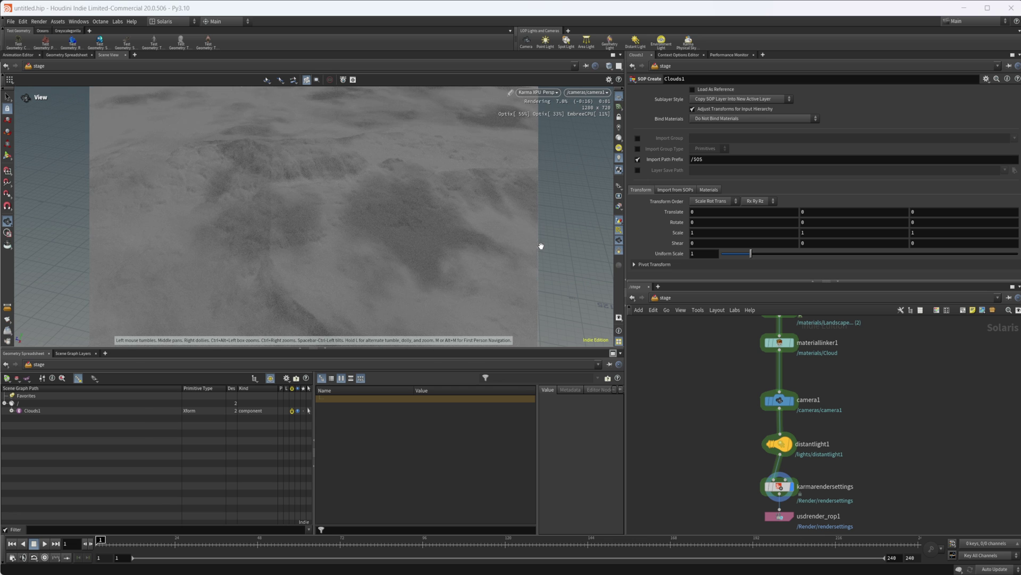
Step: Open the karmamaterial subnetwork inside materiallibrary1 at its ramp1 node
{"action": "middle_click_drag", "start_coordinate": [784, 347], "coordinate": [750, 433]}
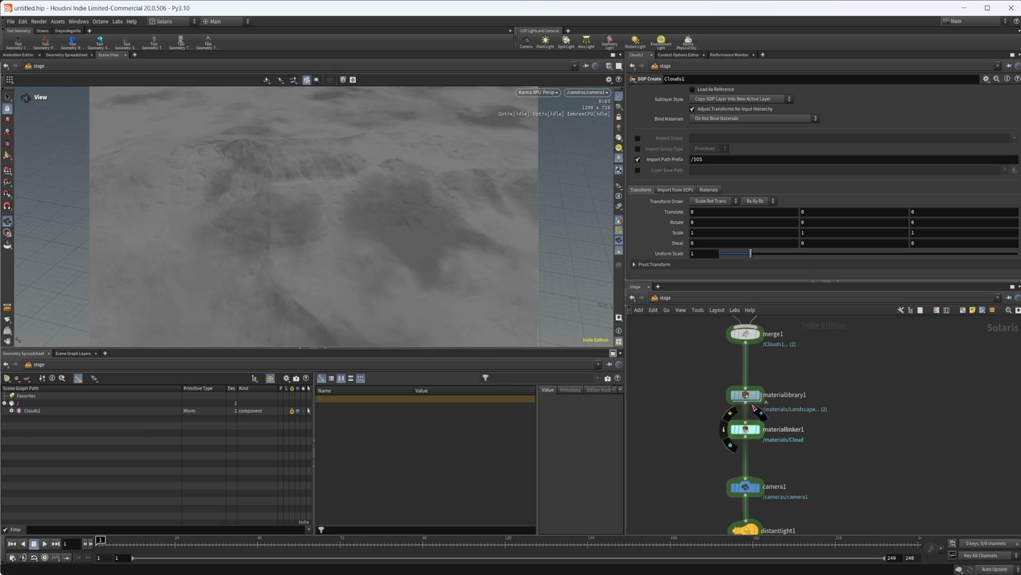
{"action": "double_click", "coordinate": [755, 397]}
{"action": "double_click", "coordinate": [760, 411]}
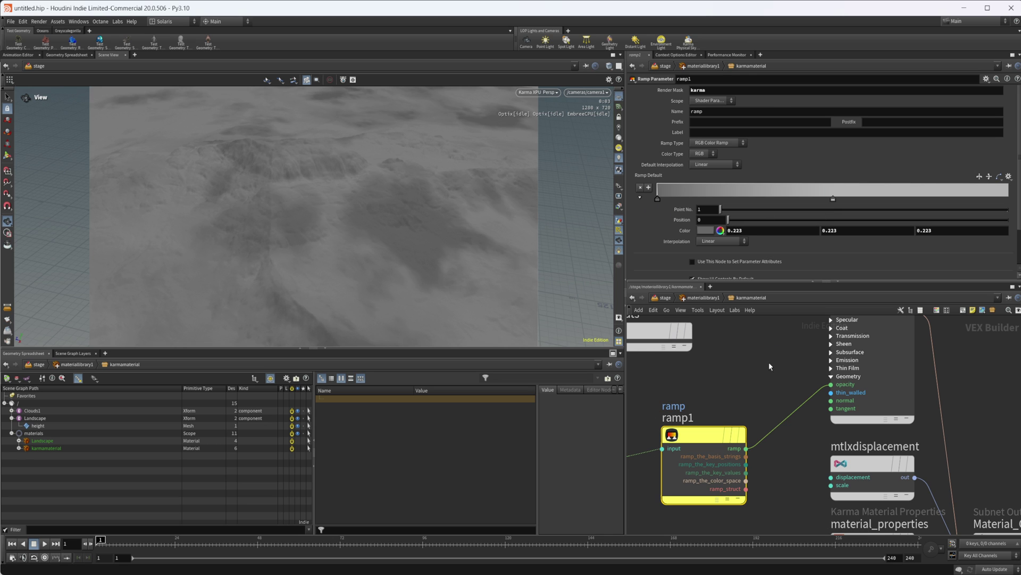
{"action": "middle_click_drag", "start_coordinate": [771, 365], "coordinate": [823, 301]}
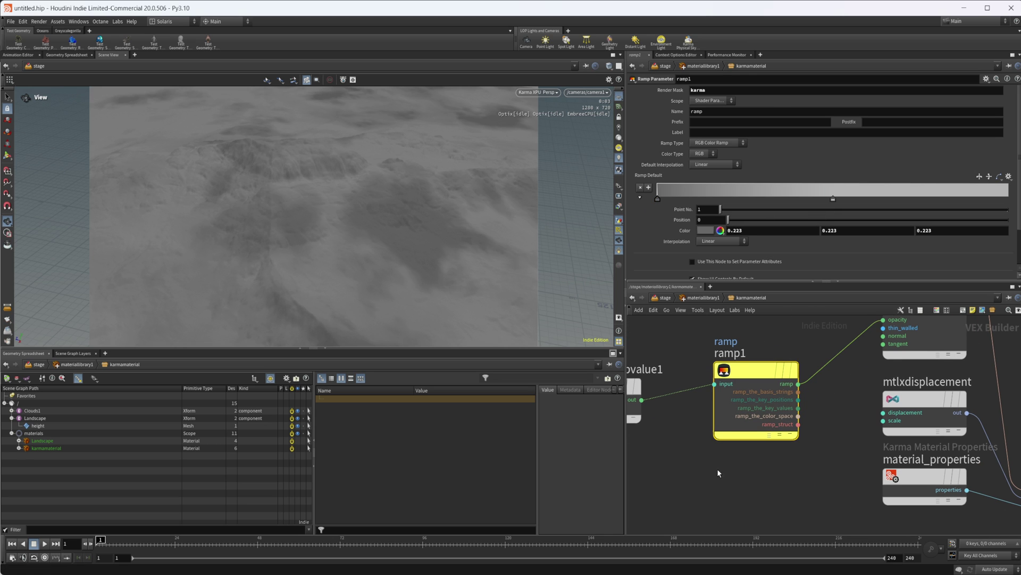
{"action": "middle_click_drag", "start_coordinate": [718, 405], "coordinate": [734, 374]}
Step: Add a second Karma Ramp Parameter node below ramp1
{"action": "key", "text": "Tab"}
{"action": "type", "text": "ram"}
{"action": "mouse_move", "coordinate": [759, 472]}
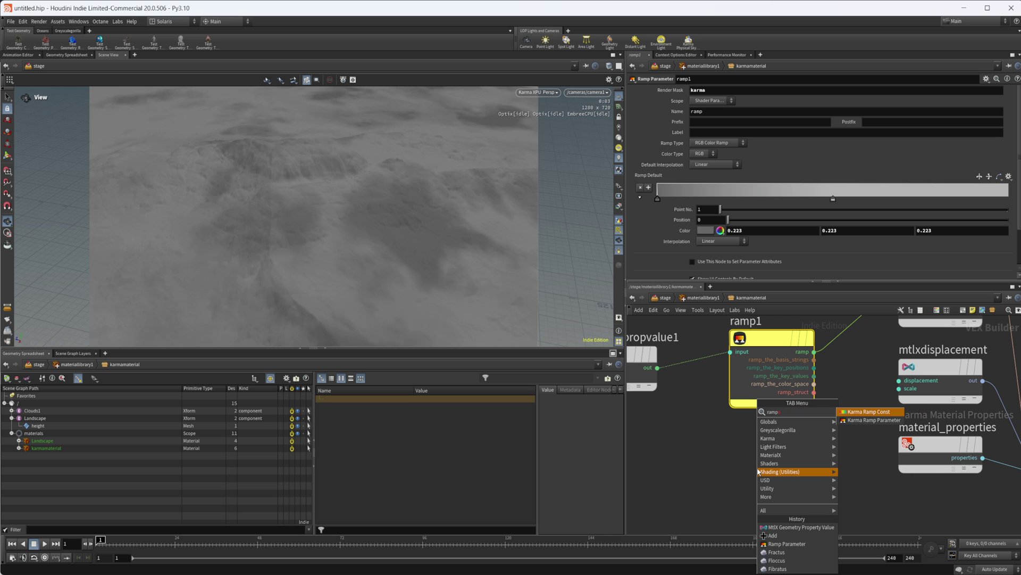
{"action": "key", "text": "Down"}
{"action": "key", "text": "Return"}
{"action": "left_click", "coordinate": [758, 467]}
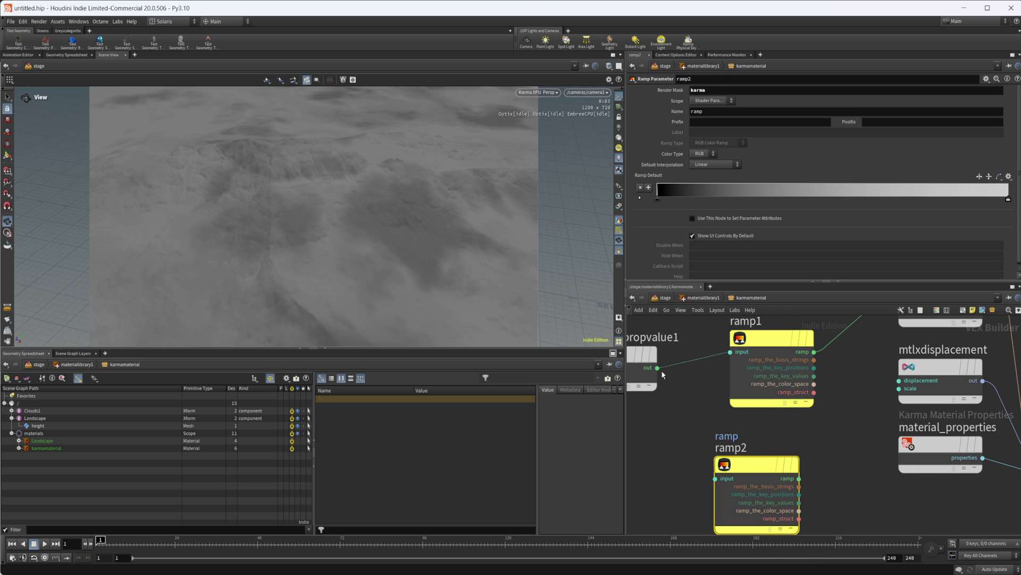
Step: Feed mtlxgeompropvalue1 into ramp2 and connect ramp2's ramp output to the surface shader's opacity in place of ramp1
{"action": "middle_click_drag", "start_coordinate": [799, 475], "coordinate": [753, 514]}
{"action": "left_click", "coordinate": [752, 516]}
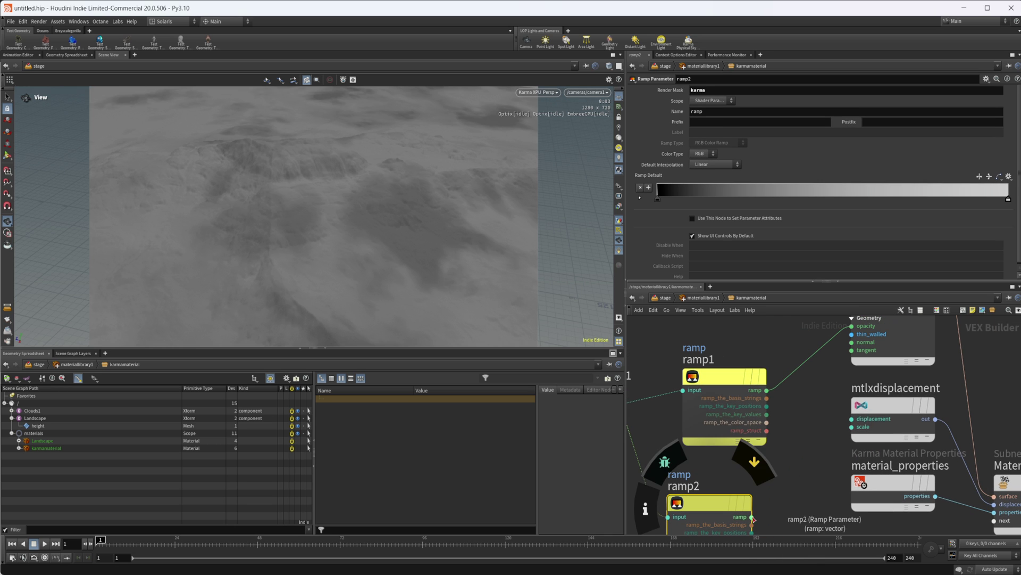
{"action": "left_click", "coordinate": [852, 356]}
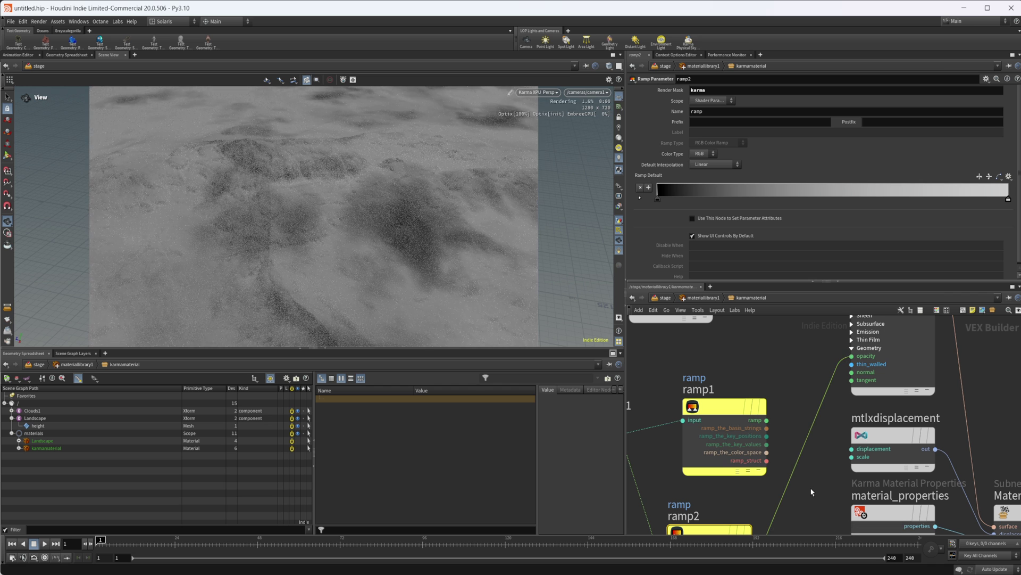
{"action": "middle_click_drag", "start_coordinate": [693, 504], "coordinate": [709, 403]}
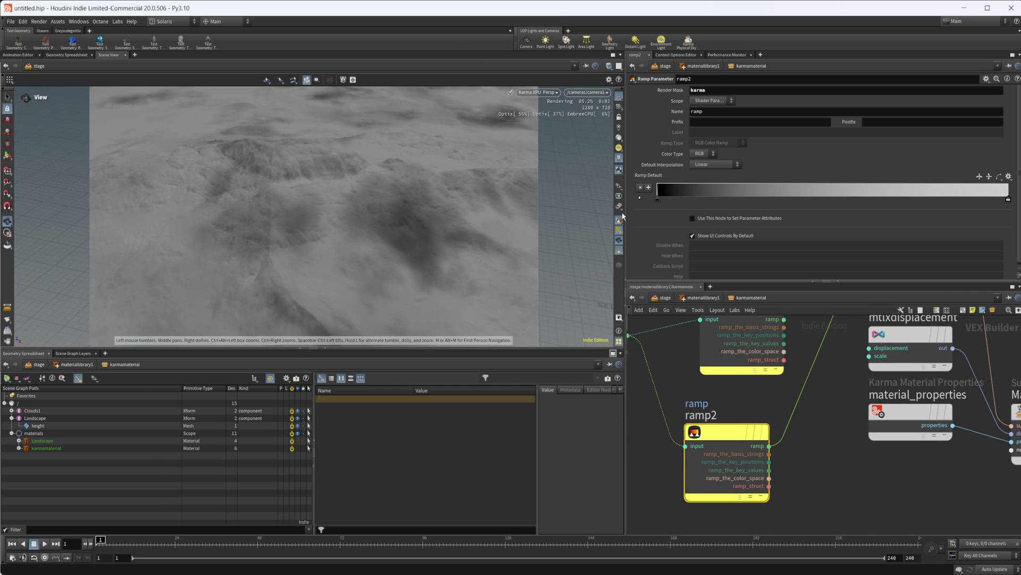
Step: Remove the end point of ramp2's gradient and add a new one at about position 0.86
{"action": "mouse_move", "coordinate": [1009, 200]}
{"action": "left_mouse_down"}
{"action": "mouse_move", "coordinate": [758, 200]}
{"action": "mouse_move", "coordinate": [1009, 213]}
{"action": "mouse_move", "coordinate": [959, 219]}
{"action": "left_mouse_up"}
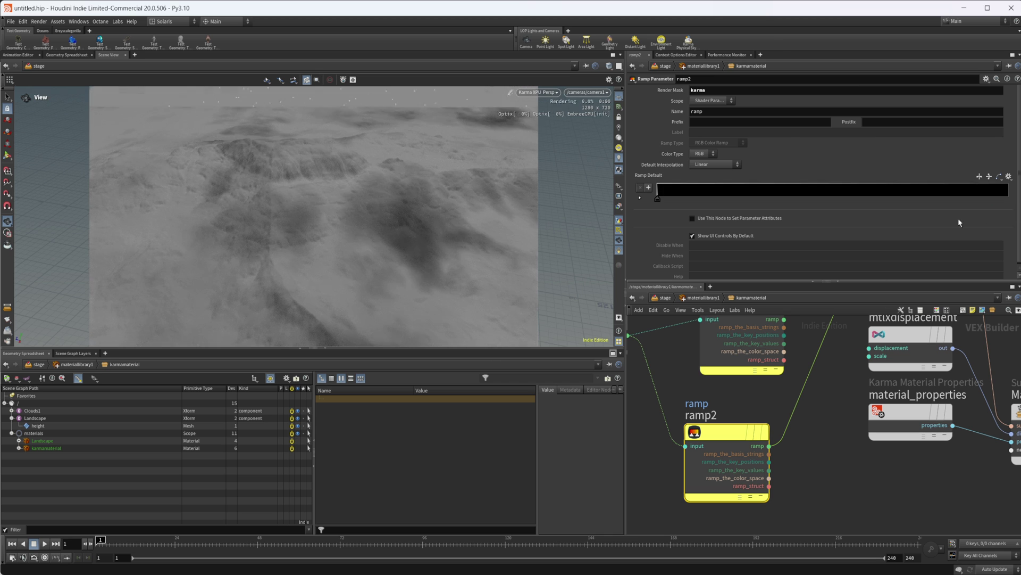
{"action": "left_click", "coordinate": [959, 194]}
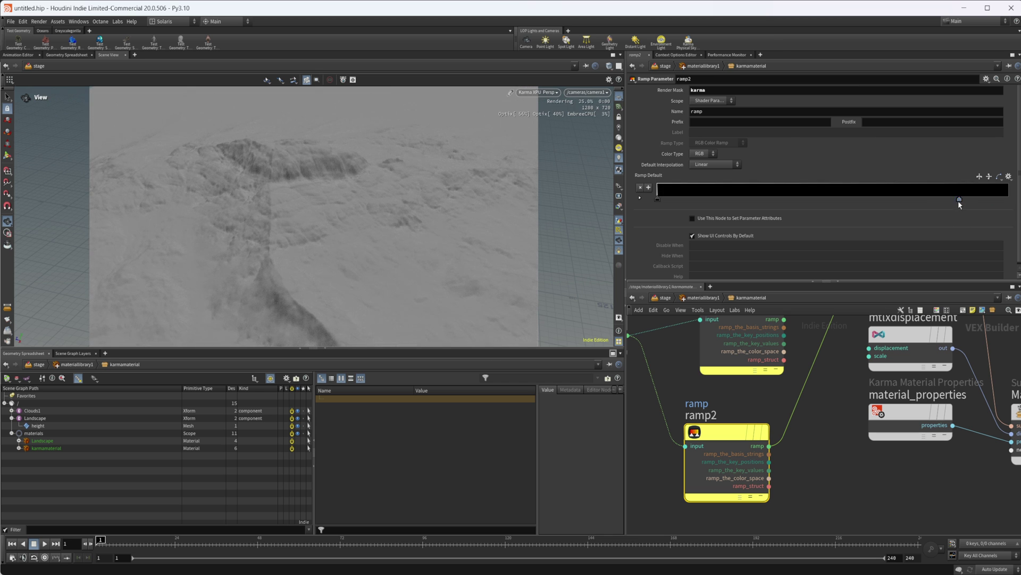
{"action": "left_click", "coordinate": [657, 200]}
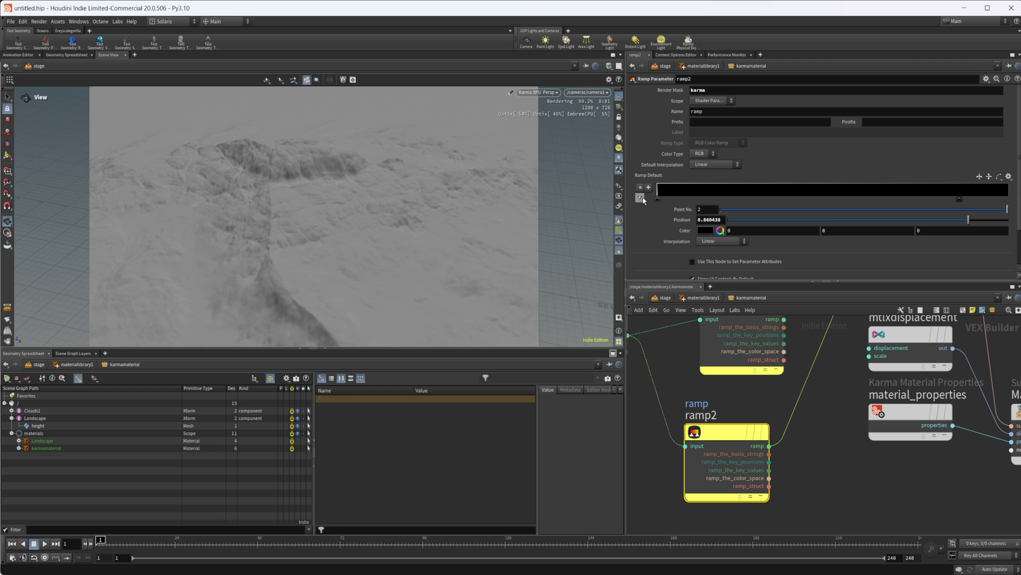
Step: Set the new ramp2 point's colour to light grey 0.75 and shift it to about position 0.595
{"action": "left_click", "coordinate": [713, 230]}
{"action": "left_click", "coordinate": [820, 245]}
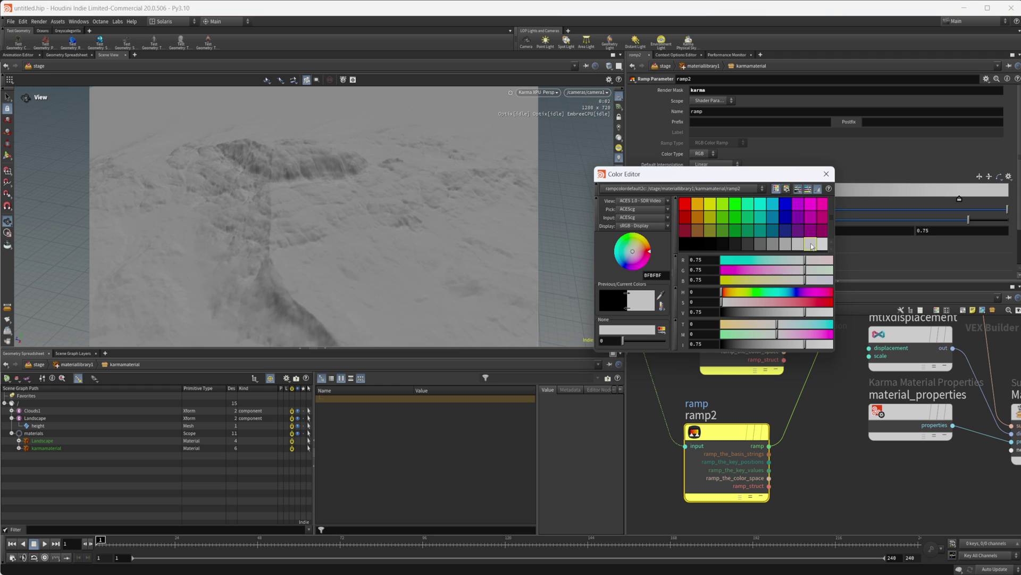
{"action": "left_click", "coordinate": [827, 174]}
{"action": "left_click_drag", "start_coordinate": [962, 199], "coordinate": [866, 197]}
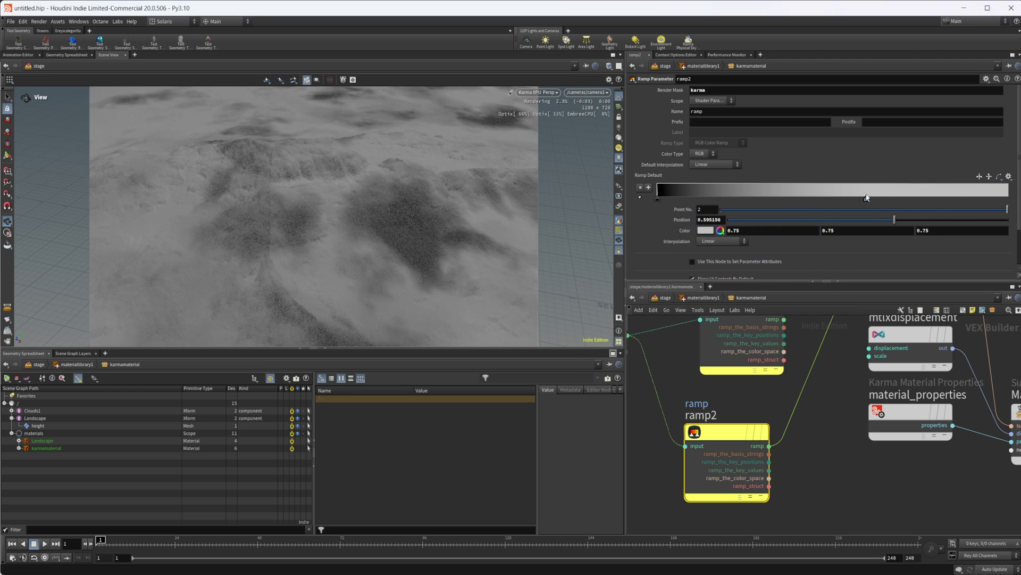
Step: Set the colour of ramp2's first point to dark grey 0.2
{"action": "left_click", "coordinate": [658, 200]}
{"action": "left_click", "coordinate": [708, 230]}
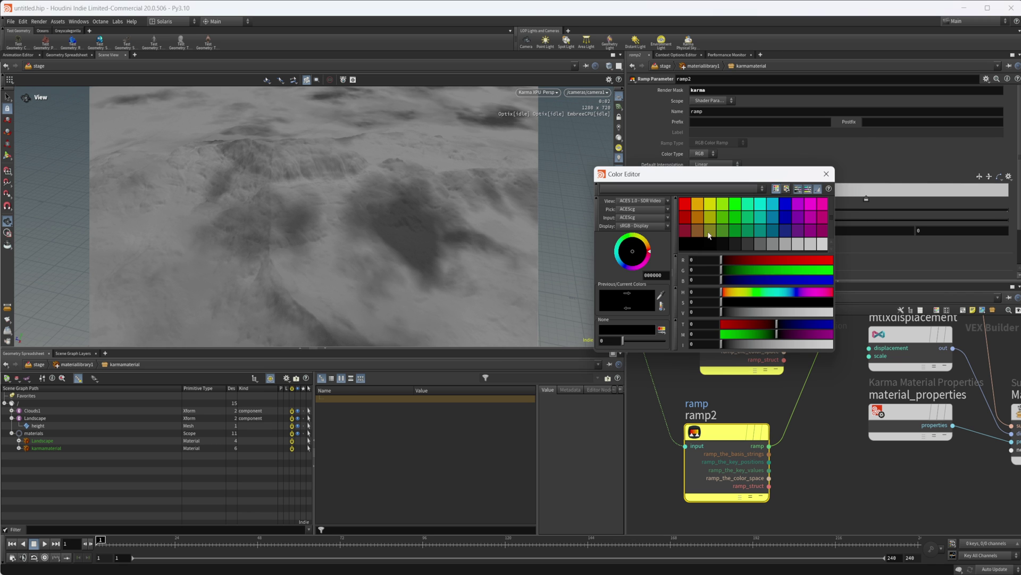
{"action": "left_click", "coordinate": [772, 246]}
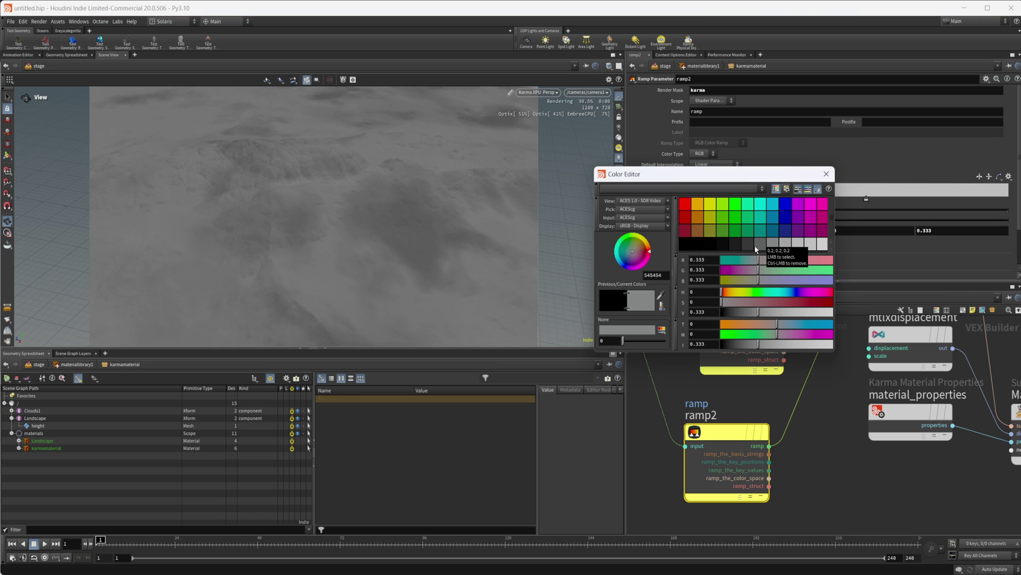
{"action": "left_click", "coordinate": [826, 173]}
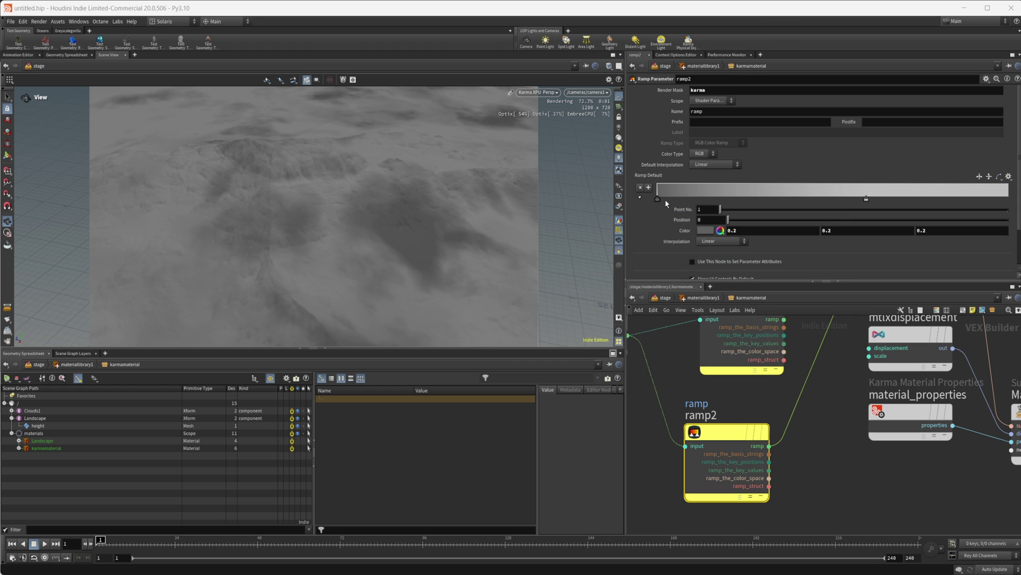
Step: Shift ramp2's points to about positions 0.227 and 0.566, and set the second point's colour to grey 0.401
{"action": "left_click_drag", "start_coordinate": [659, 199], "coordinate": [738, 200]}
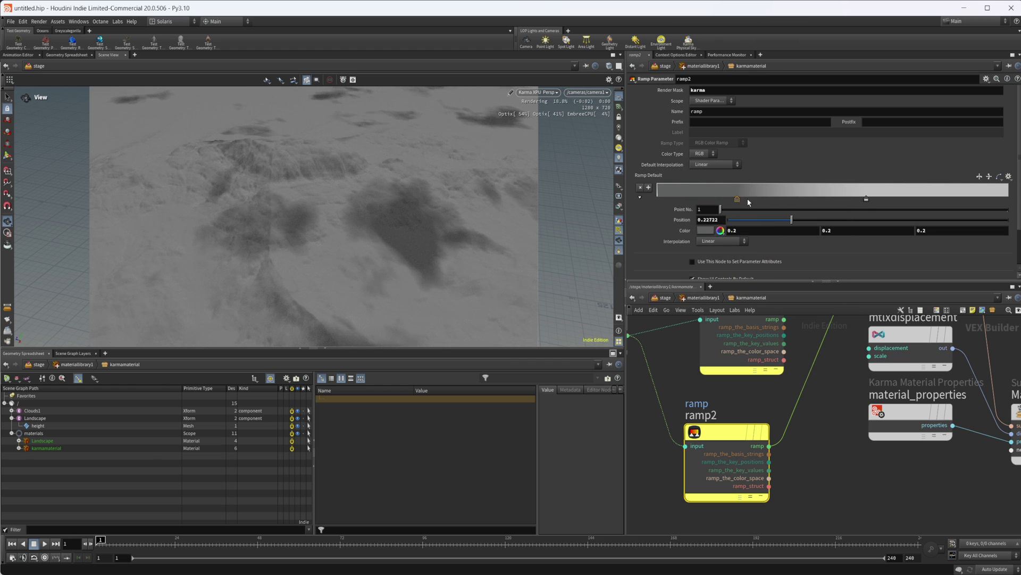
{"action": "mouse_move", "coordinate": [866, 200]}
{"action": "left_mouse_down"}
{"action": "mouse_move", "coordinate": [808, 196]}
{"action": "mouse_move", "coordinate": [856, 197]}
{"action": "left_mouse_up"}
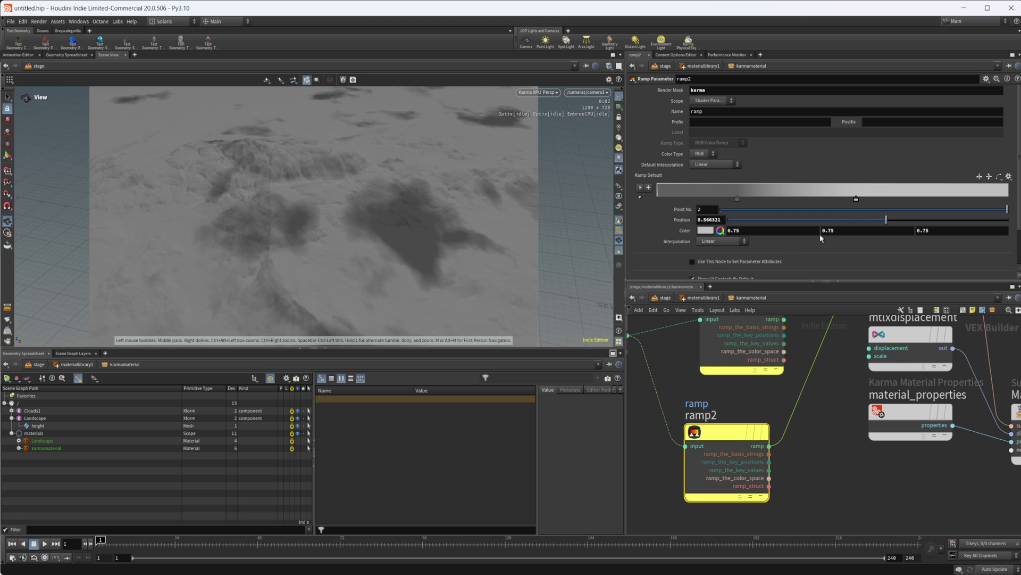
{"action": "left_click", "coordinate": [705, 230]}
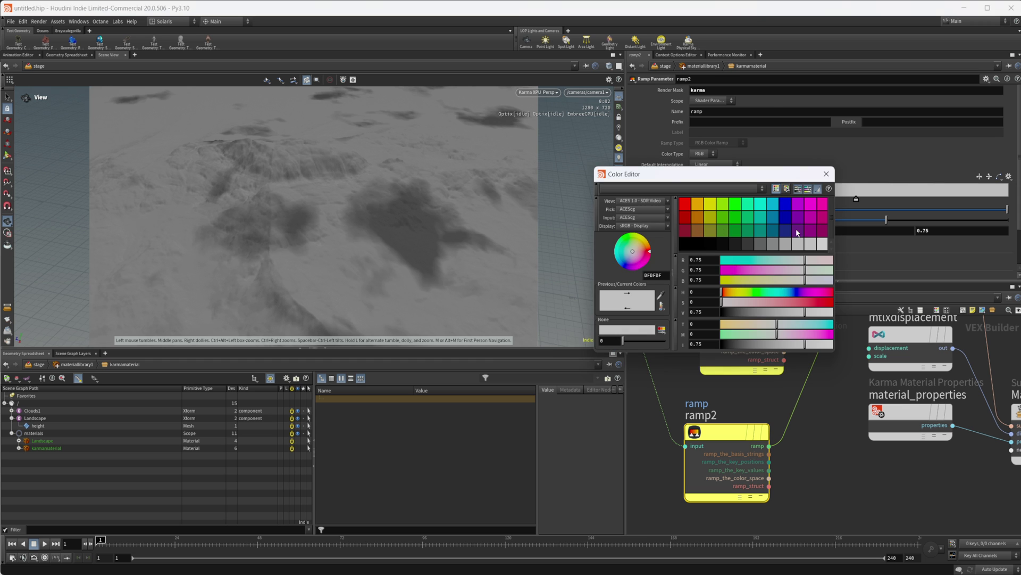
{"action": "left_click_drag", "start_coordinate": [801, 317], "coordinate": [766, 313]}
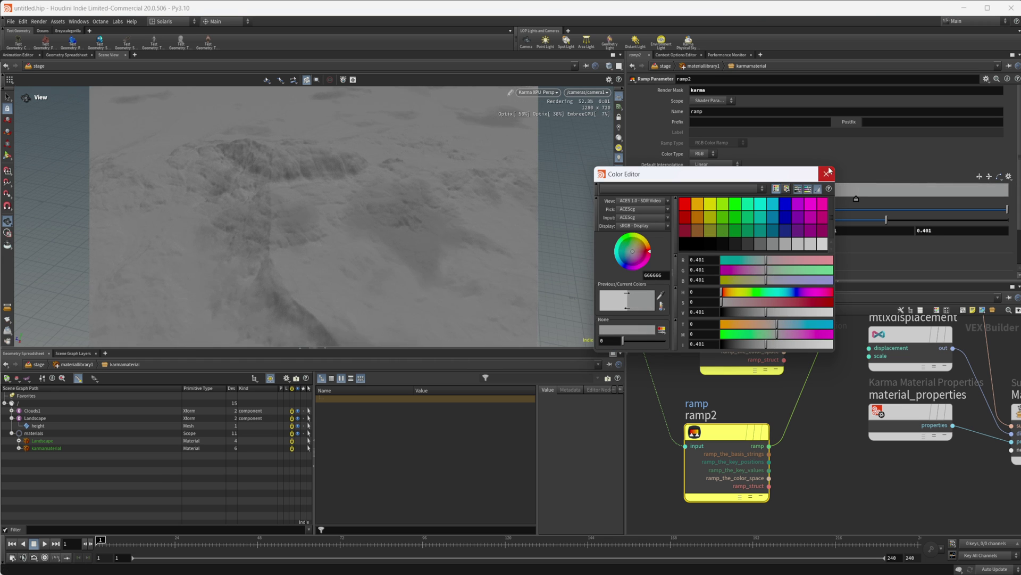
{"action": "left_click", "coordinate": [826, 174]}
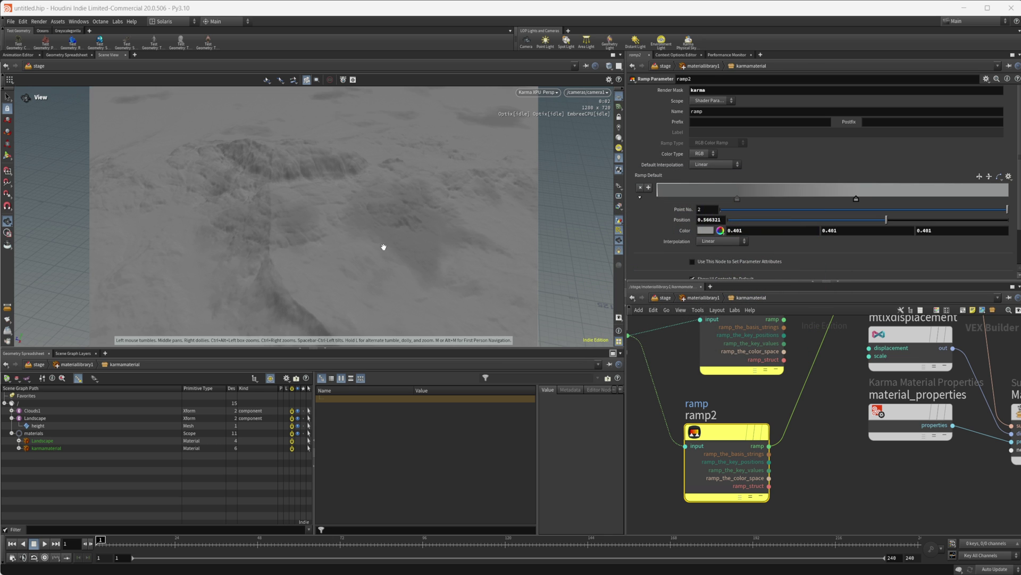
Step: Examine the Clouds1 geometry network and the noise settings of skyfieldnoise1, and return to the stage level
{"action": "middle_click_drag", "start_coordinate": [810, 428], "coordinate": [789, 457]}
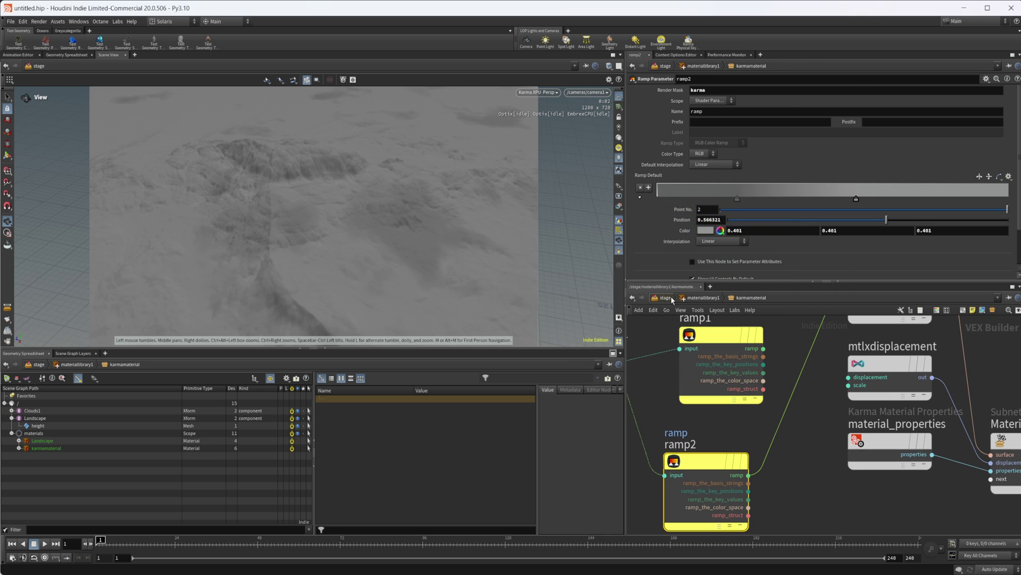
{"action": "left_click", "coordinate": [671, 298]}
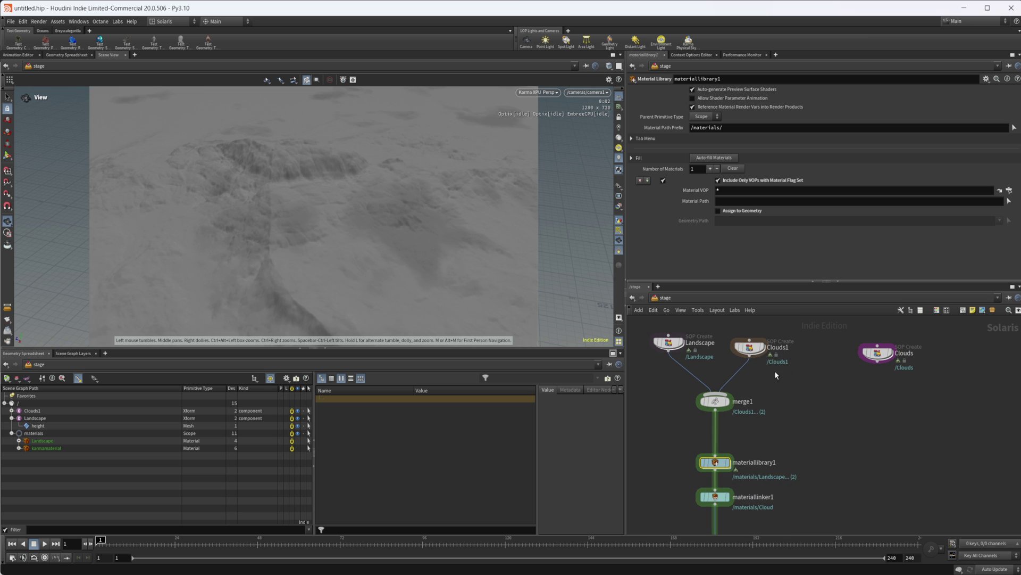
{"action": "double_click", "coordinate": [751, 347]}
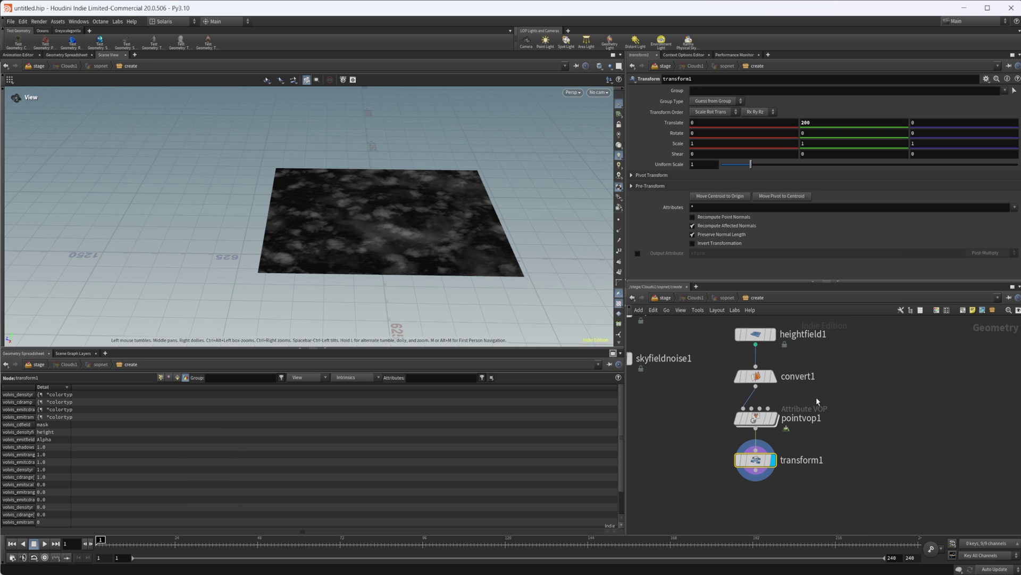
{"action": "middle_click_drag", "start_coordinate": [817, 400], "coordinate": [875, 402]}
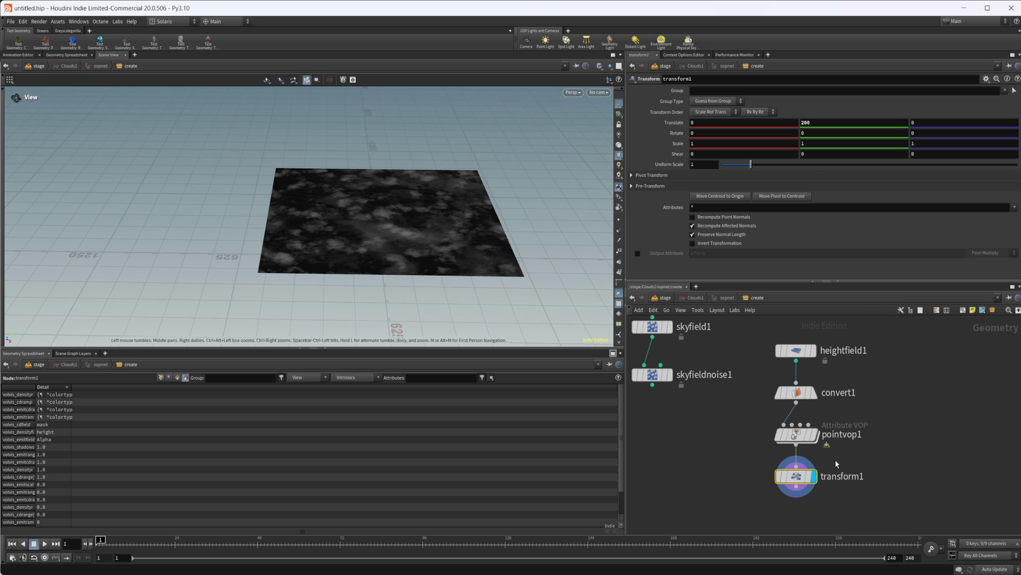
{"action": "middle_click_drag", "start_coordinate": [707, 422], "coordinate": [760, 434]}
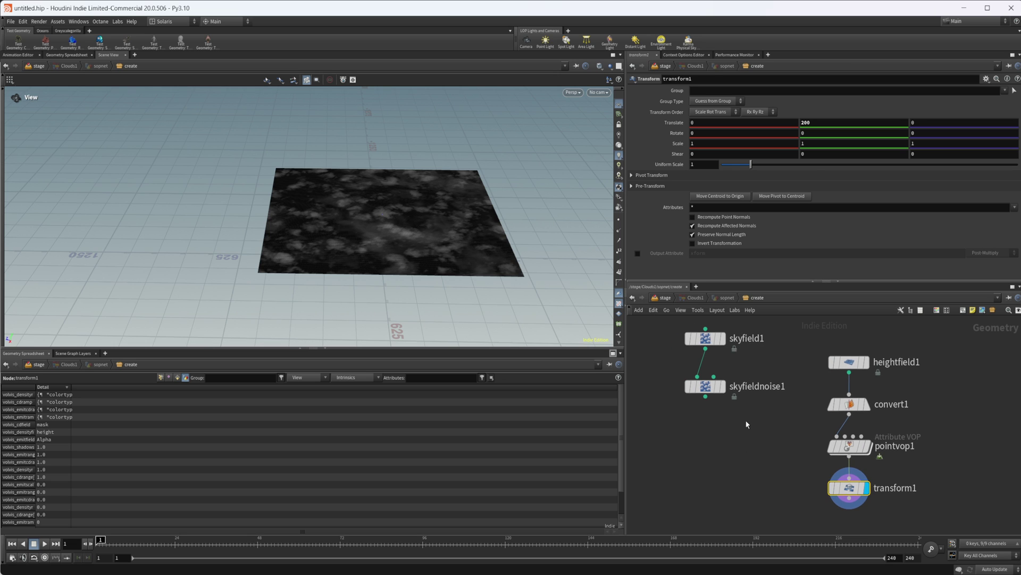
{"action": "left_click", "coordinate": [707, 390]}
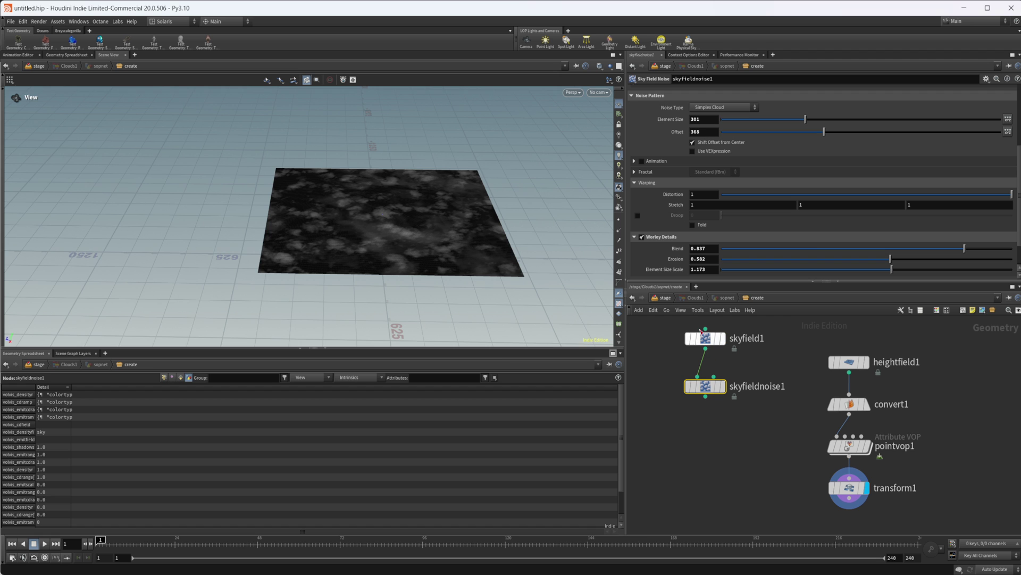
{"action": "key", "text": "u"}
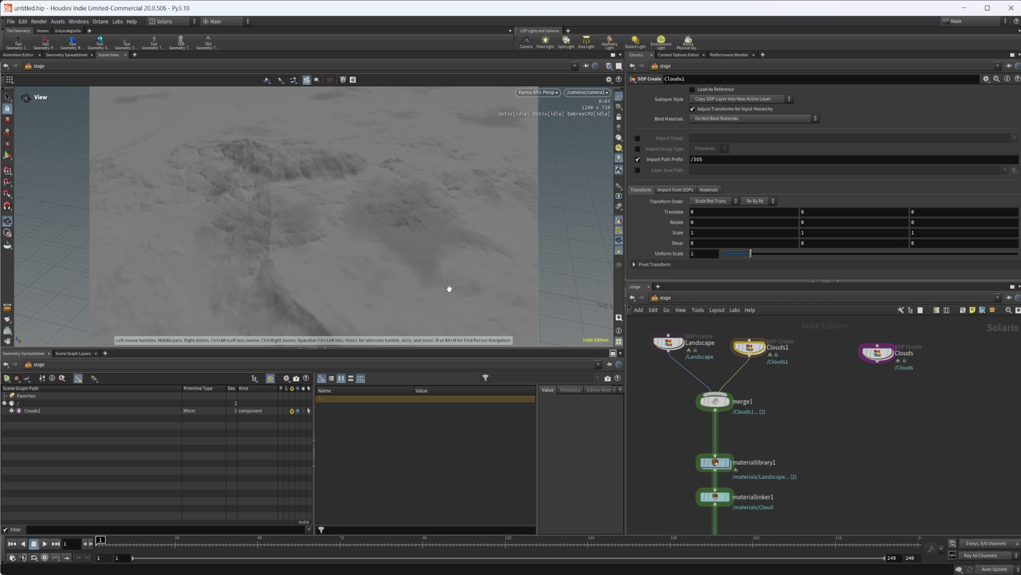
Step: Open pointvop1 inside Clouds1 and examine the settings of the fractus1 and floccus1 cloud noises
{"action": "middle_click_drag", "start_coordinate": [797, 448], "coordinate": [782, 463]}
{"action": "double_click", "coordinate": [738, 369]}
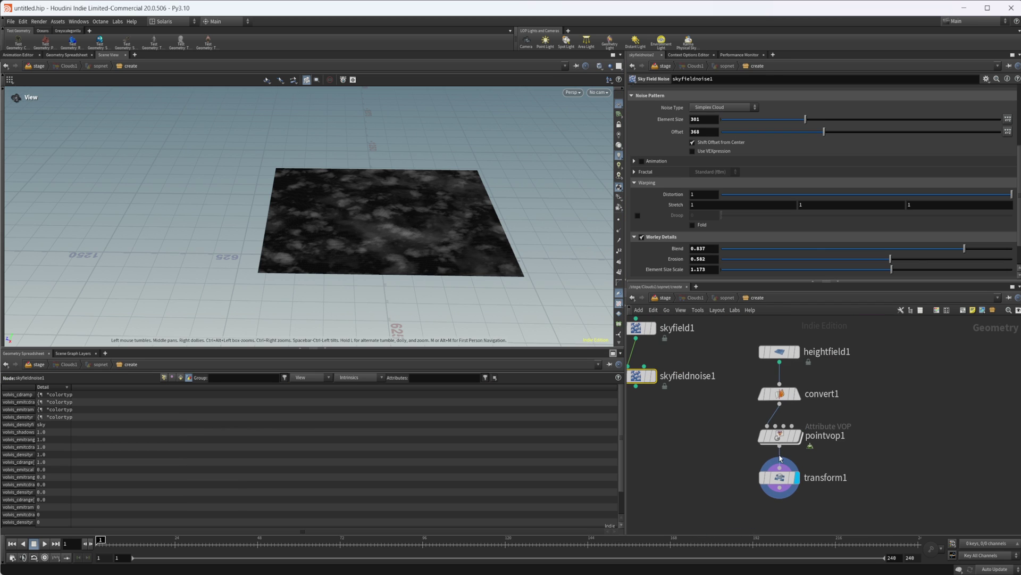
{"action": "double_click", "coordinate": [782, 439]}
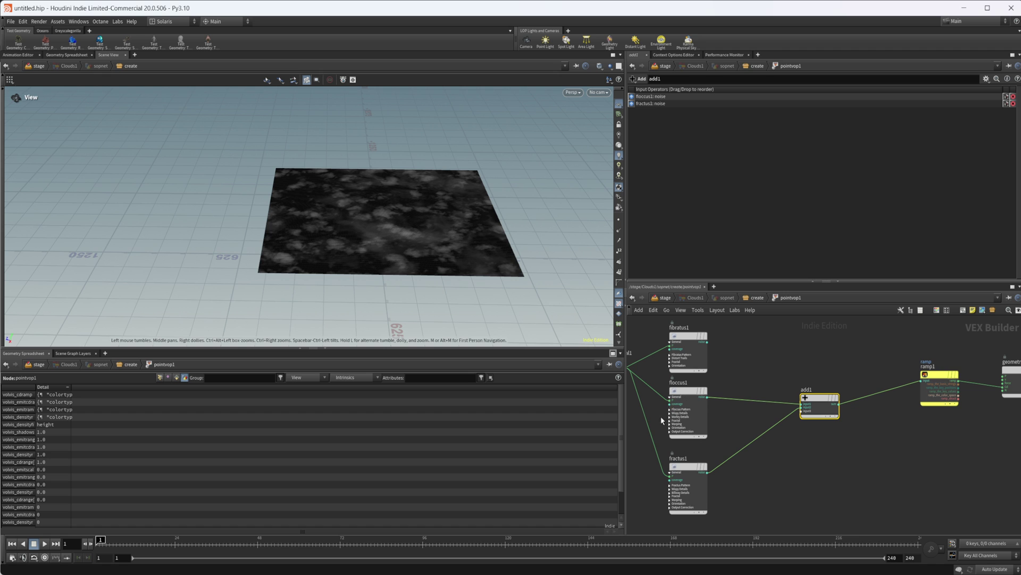
{"action": "middle_click_drag", "start_coordinate": [718, 465], "coordinate": [745, 465]}
{"action": "scroll", "coordinate": [738, 468], "scroll_direction": "up", "scroll_amount": 2}
{"action": "left_click", "coordinate": [722, 467]}
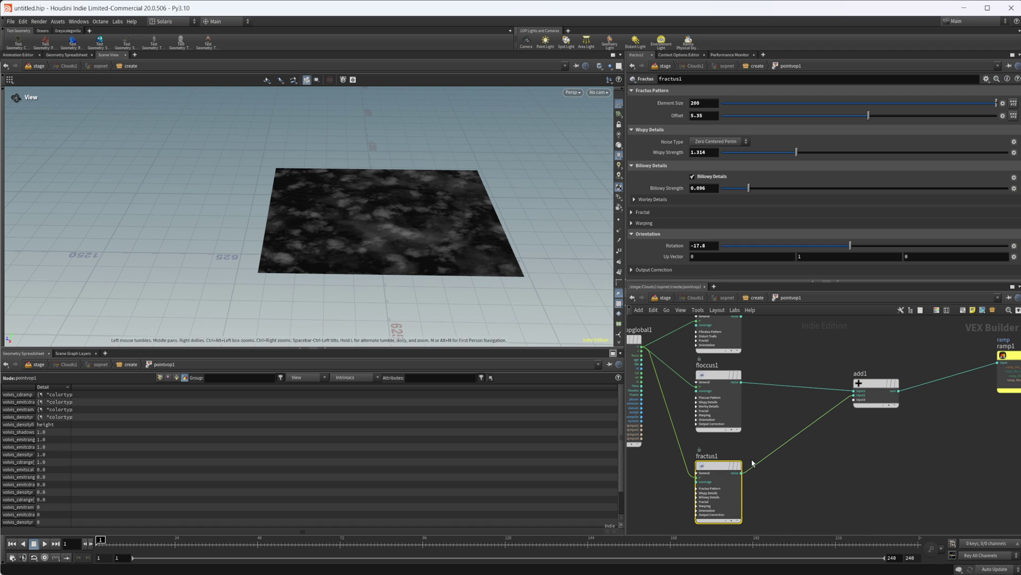
{"action": "left_click", "coordinate": [718, 375]}
{"action": "scroll", "coordinate": [793, 434], "scroll_direction": "down", "scroll_amount": 4}
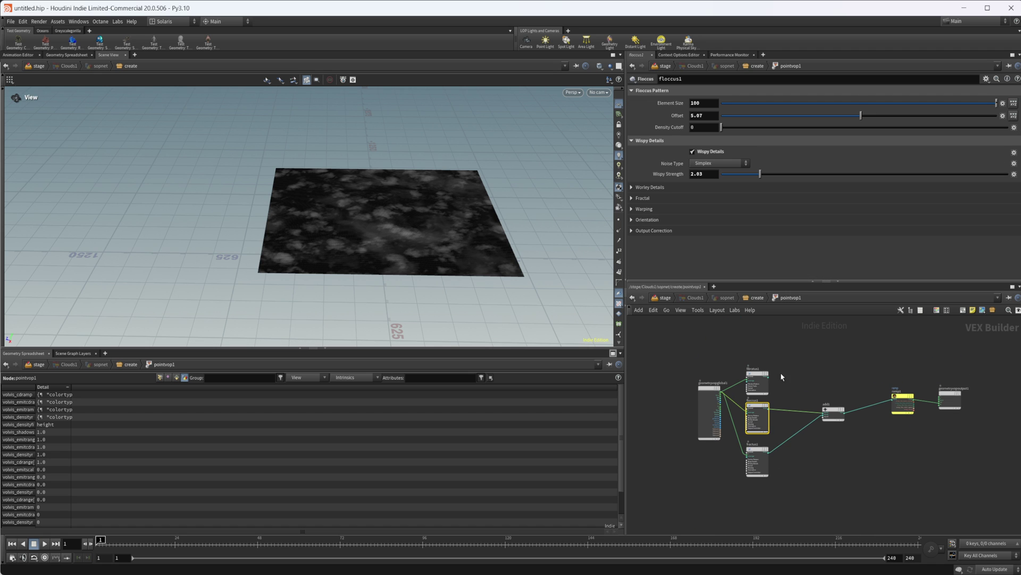
{"action": "scroll", "coordinate": [790, 422], "scroll_direction": "up", "scroll_amount": 4}
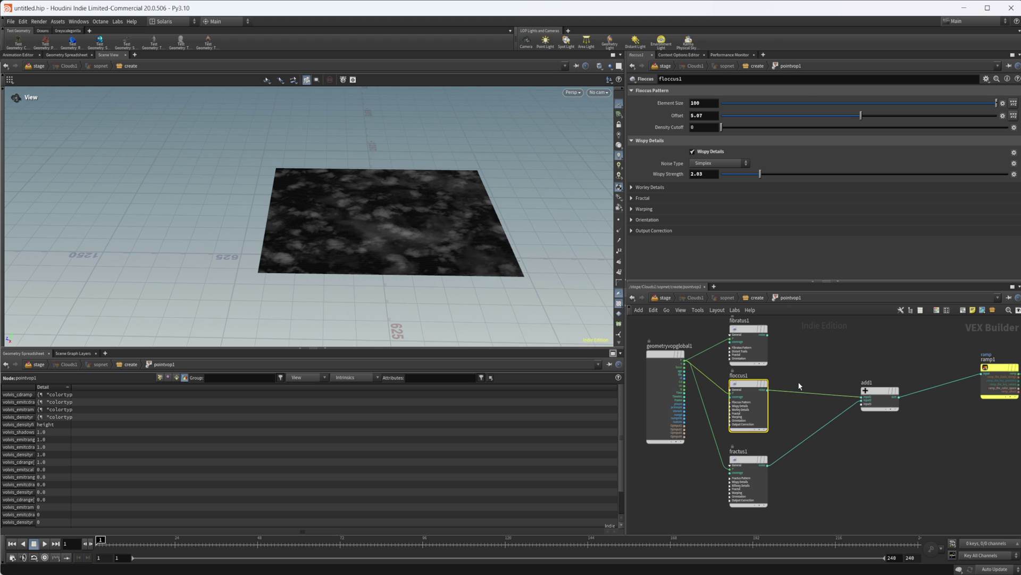
Step: Add a Sky Box node to the pointvop1 network and place it clear of fibratus1
{"action": "middle_click_drag", "start_coordinate": [785, 353], "coordinate": [769, 448]}
{"action": "scroll", "coordinate": [770, 424], "scroll_direction": "up", "scroll_amount": 1}
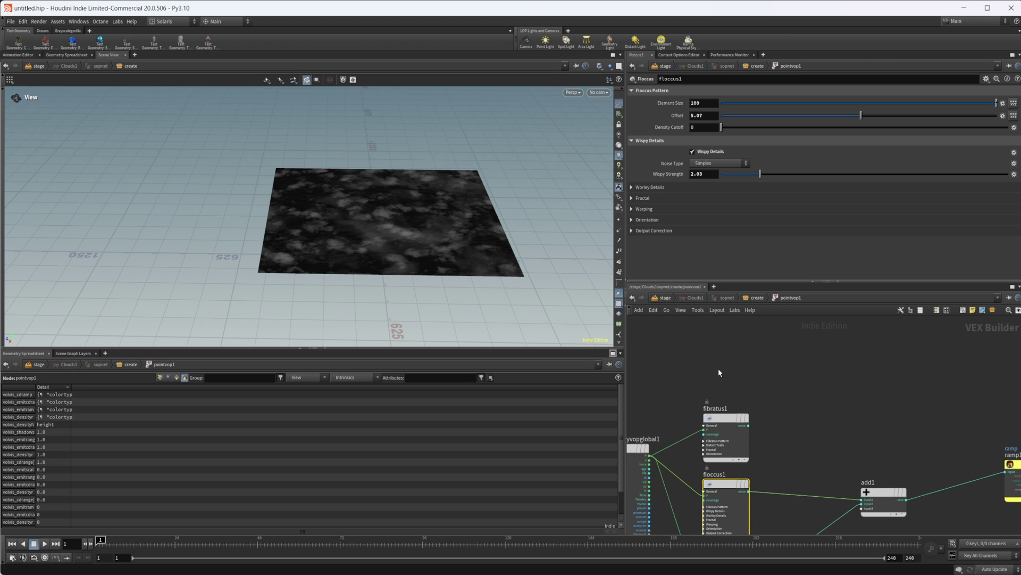
{"action": "key", "text": "Tab"}
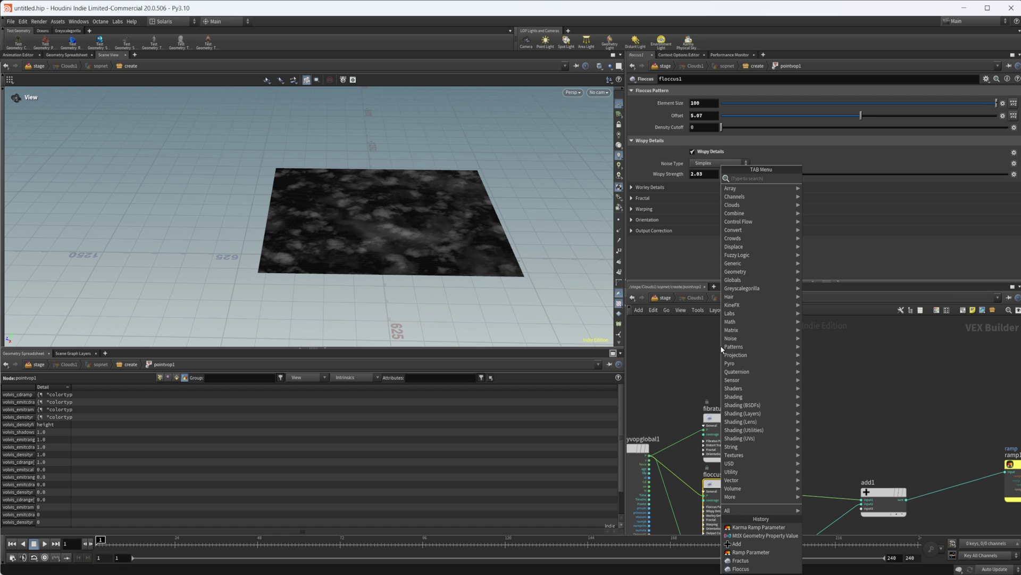
{"action": "type", "text": "sk"}
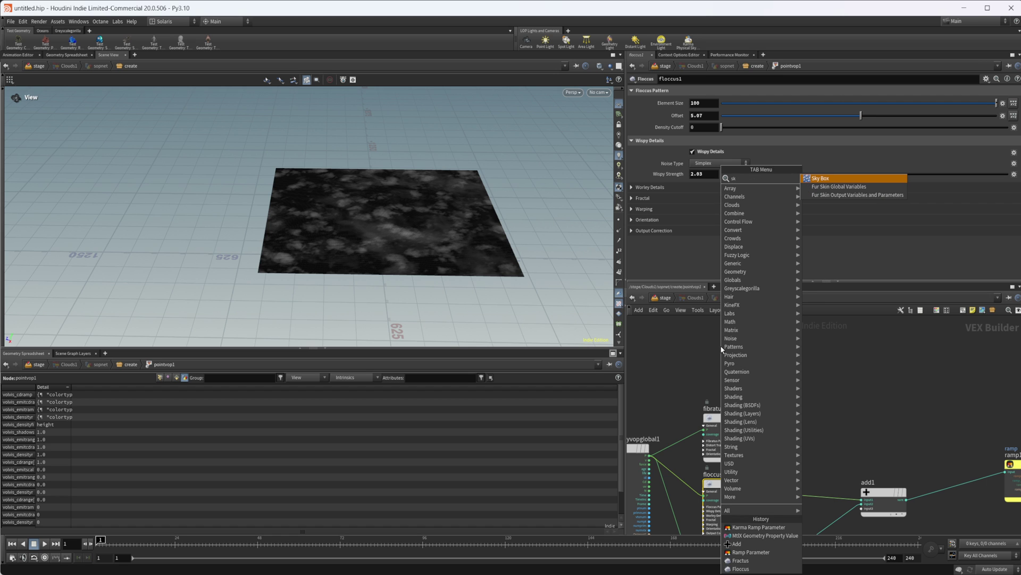
{"action": "key", "text": "Return"}
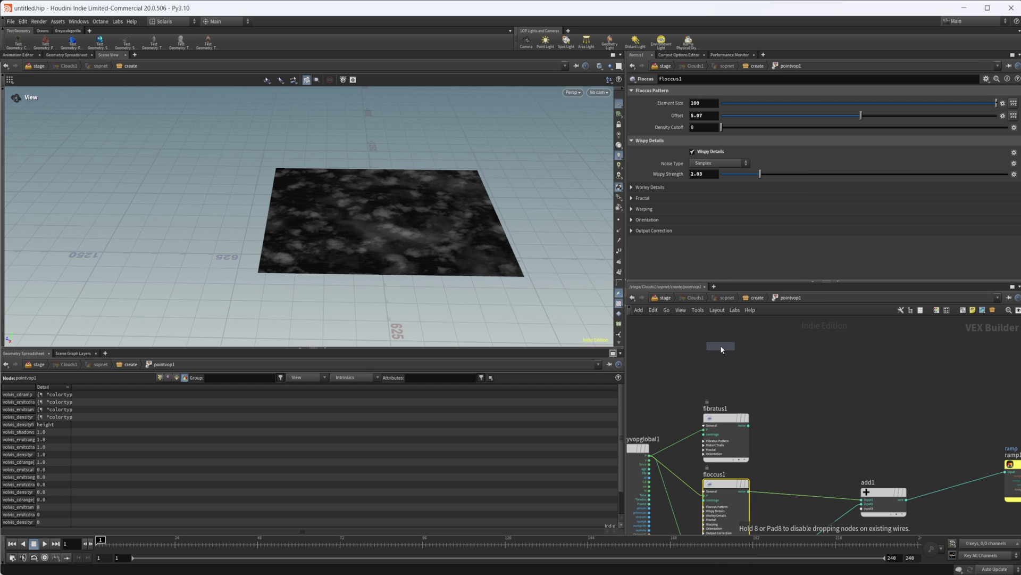
{"action": "left_click", "coordinate": [721, 350]}
{"action": "left_click", "coordinate": [769, 373]}
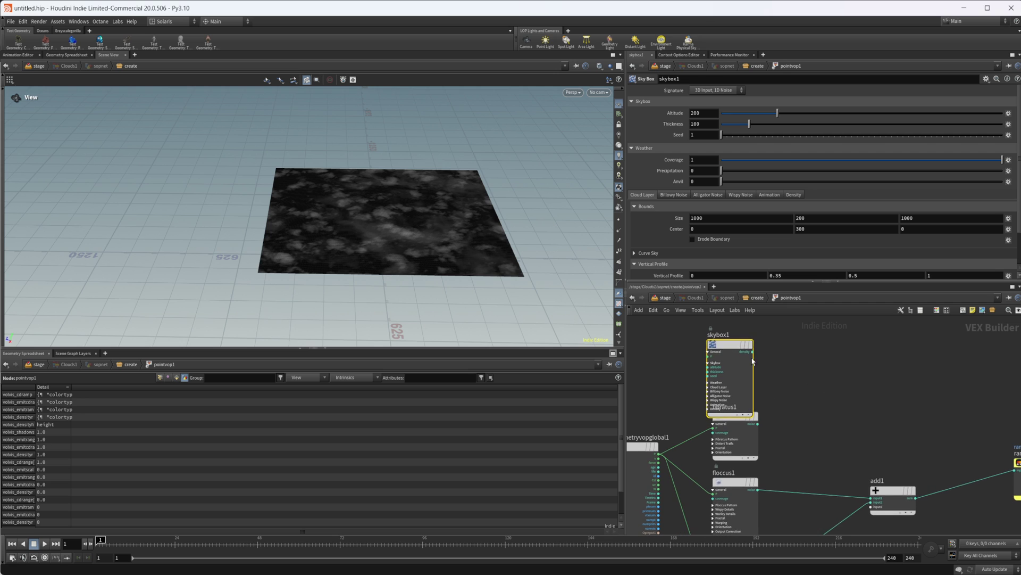
{"action": "scroll", "coordinate": [679, 201], "scroll_direction": "down", "scroll_amount": 2}
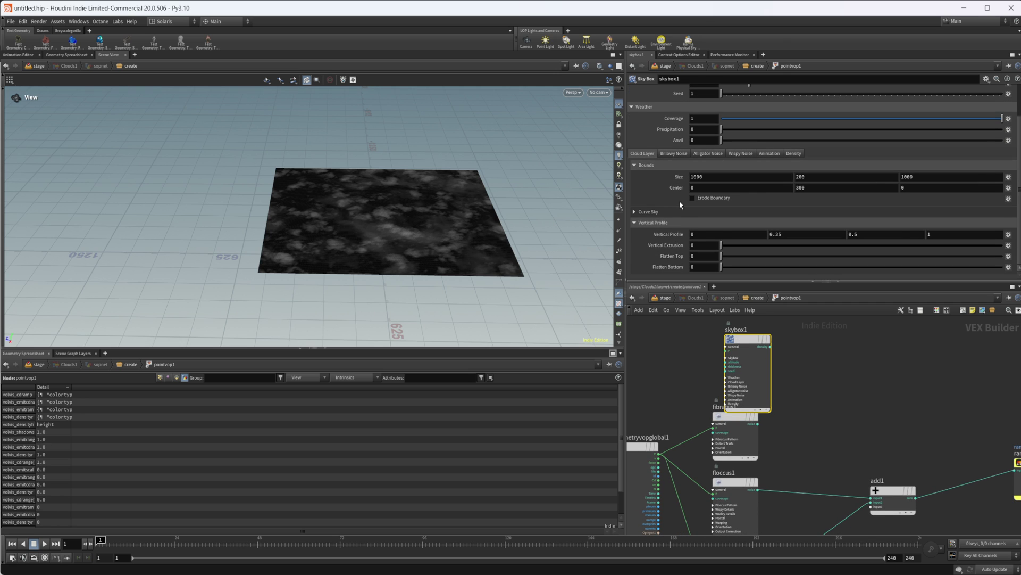
{"action": "scroll", "coordinate": [672, 206], "scroll_direction": "up", "scroll_amount": 2}
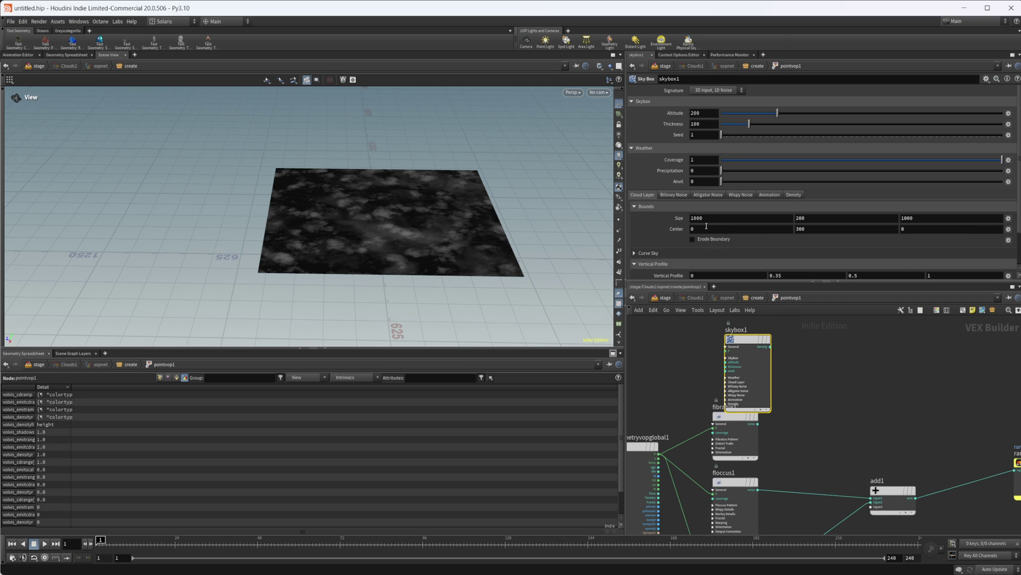
{"action": "left_click_drag", "start_coordinate": [745, 376], "coordinate": [803, 371]}
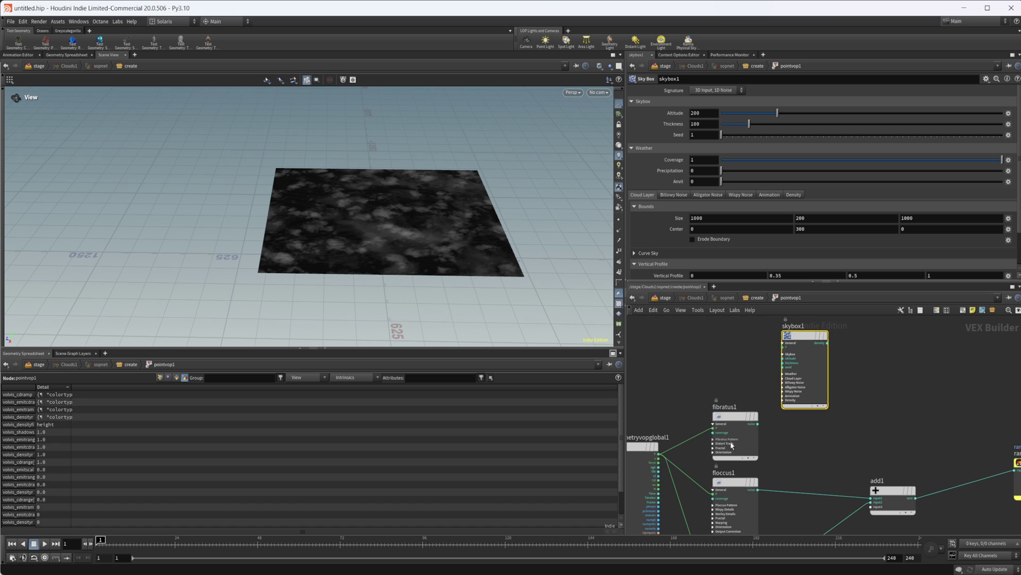
Step: Connect the global position P to skybox1's P input and skybox1's density output to ramp1's input in place of add1
{"action": "left_click", "coordinate": [647, 458]}
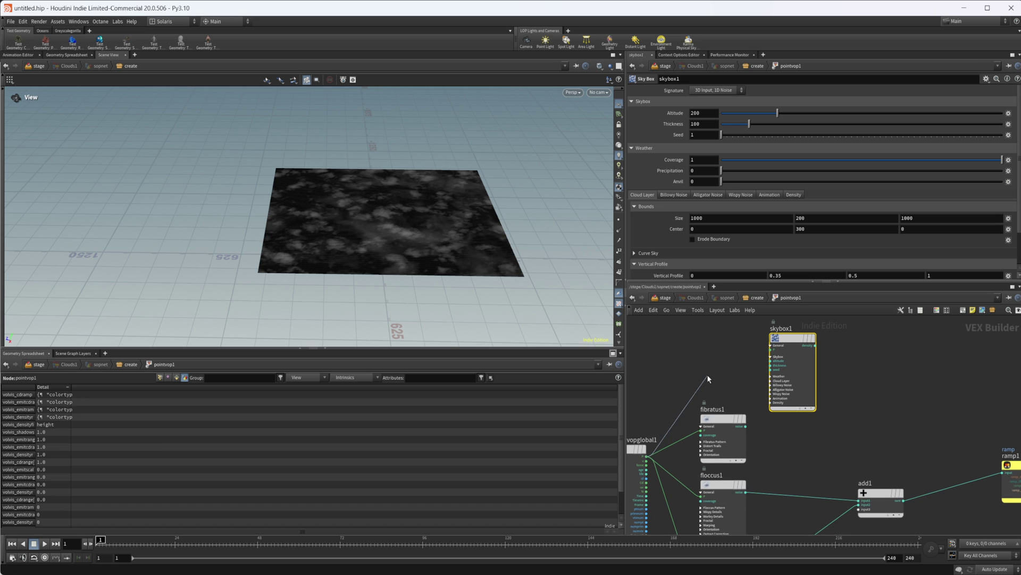
{"action": "left_click", "coordinate": [750, 369]}
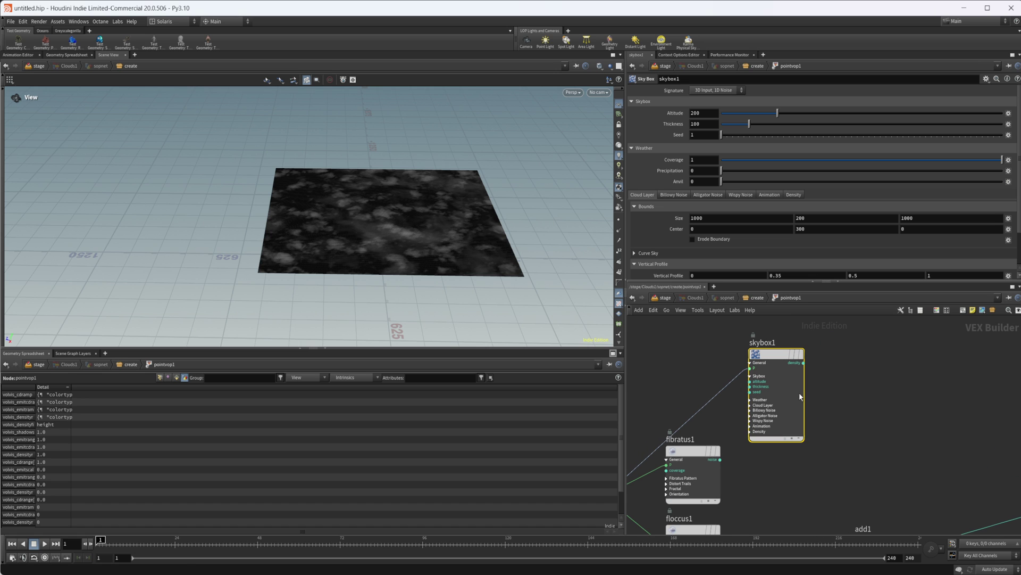
{"action": "middle_click_drag", "start_coordinate": [924, 452], "coordinate": [790, 401]}
{"action": "middle_click_drag", "start_coordinate": [714, 354], "coordinate": [772, 392]}
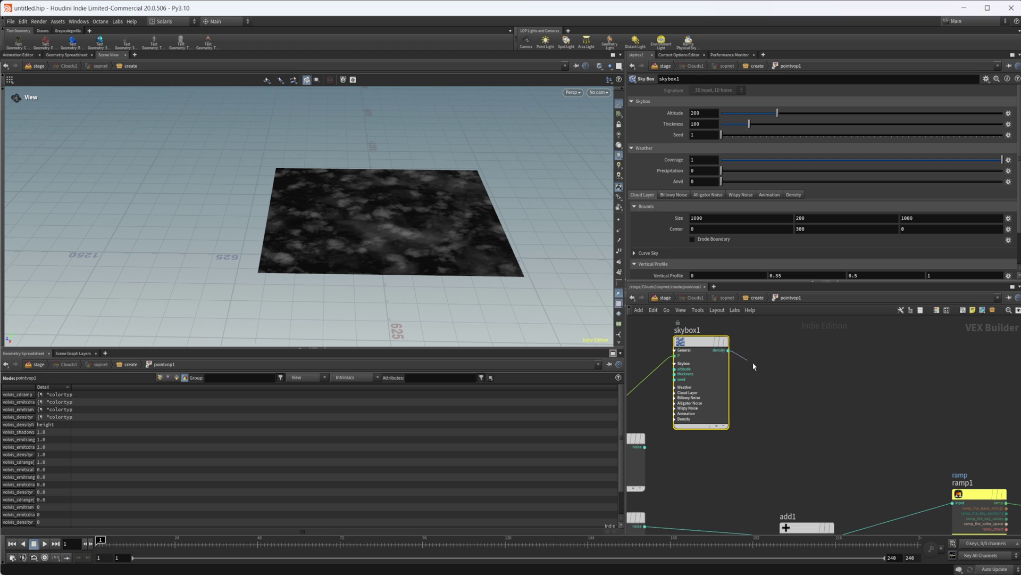
{"action": "middle_click_drag", "start_coordinate": [859, 452], "coordinate": [911, 505]}
{"action": "scroll", "coordinate": [825, 431], "scroll_direction": "up", "scroll_amount": 4}
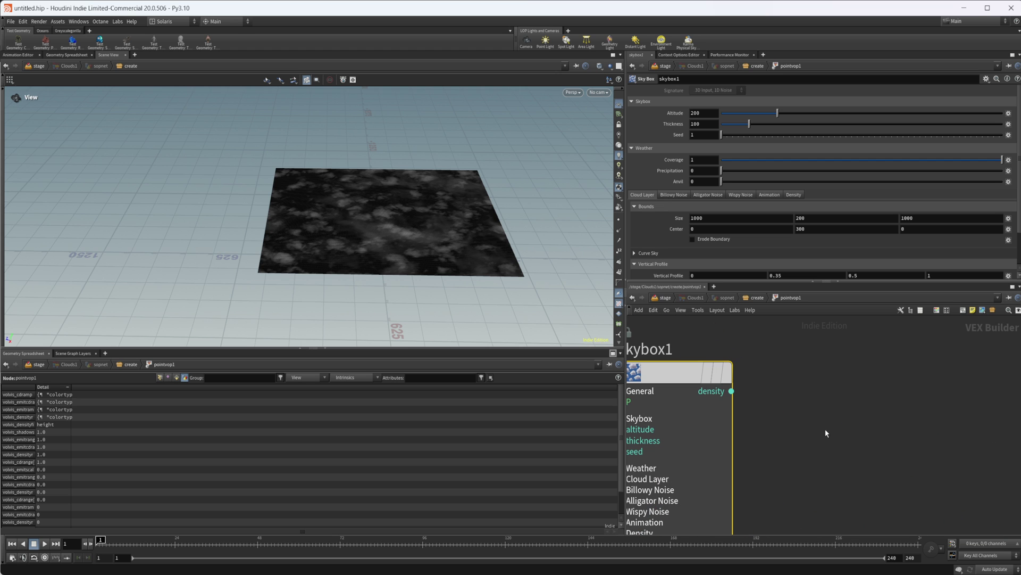
{"action": "left_click", "coordinate": [732, 391]}
{"action": "middle_click_drag", "start_coordinate": [825, 468], "coordinate": [761, 324]}
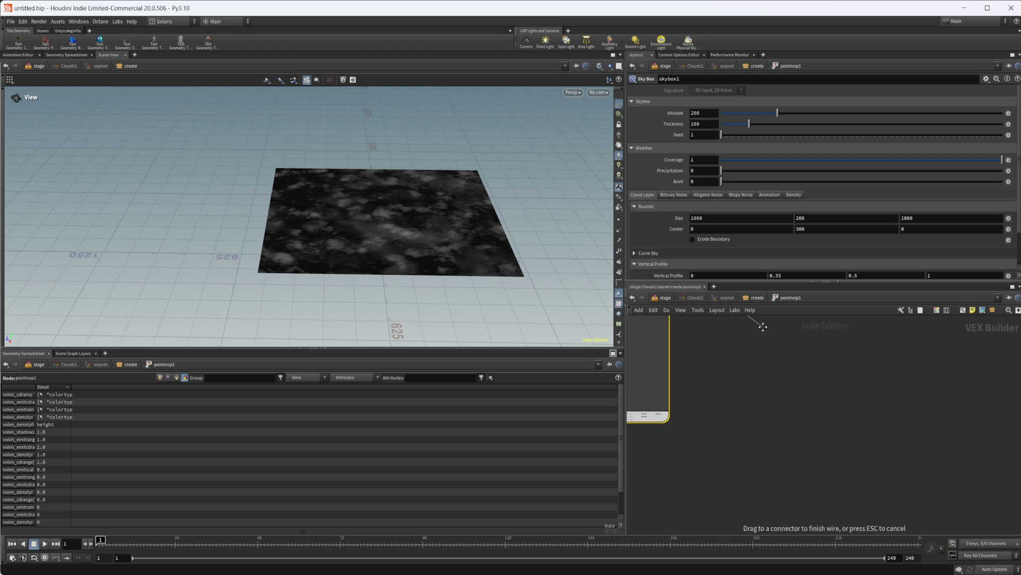
{"action": "scroll", "coordinate": [761, 324], "scroll_direction": "down", "scroll_amount": 4}
{"action": "middle_click_drag", "start_coordinate": [823, 438], "coordinate": [751, 370]}
{"action": "left_click", "coordinate": [885, 403]}
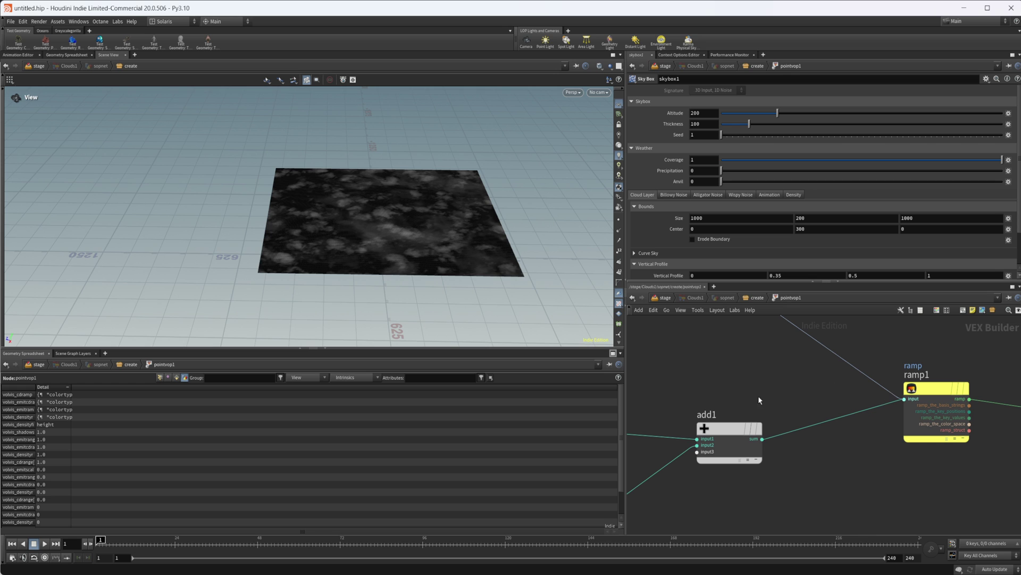
{"action": "key", "text": "f"}
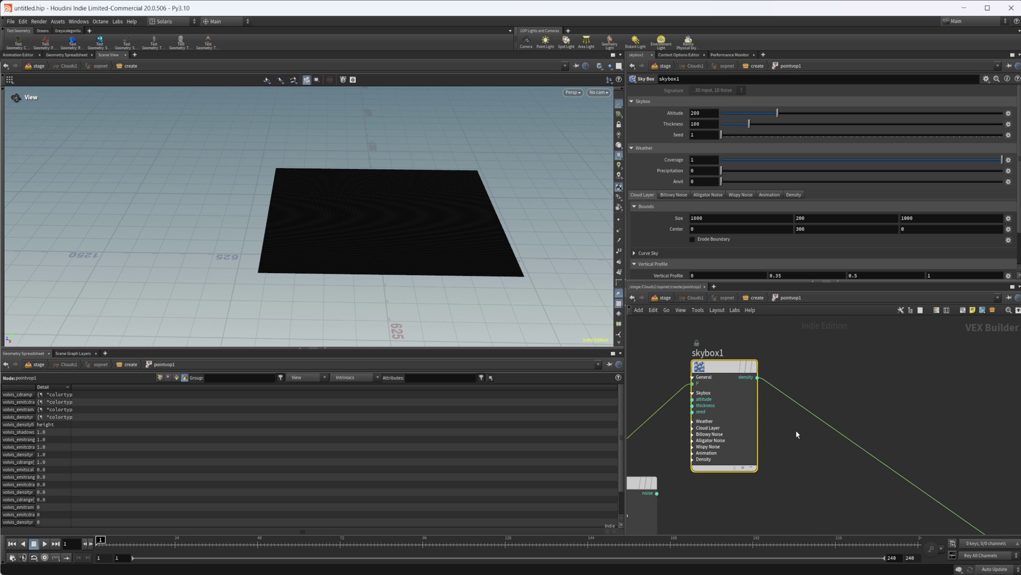
Step: Raise skybox1's Altitude to 249 and look through its Cloud Layer and Billowy Noise settings
{"action": "scroll", "coordinate": [713, 186], "scroll_direction": "down", "scroll_amount": 1}
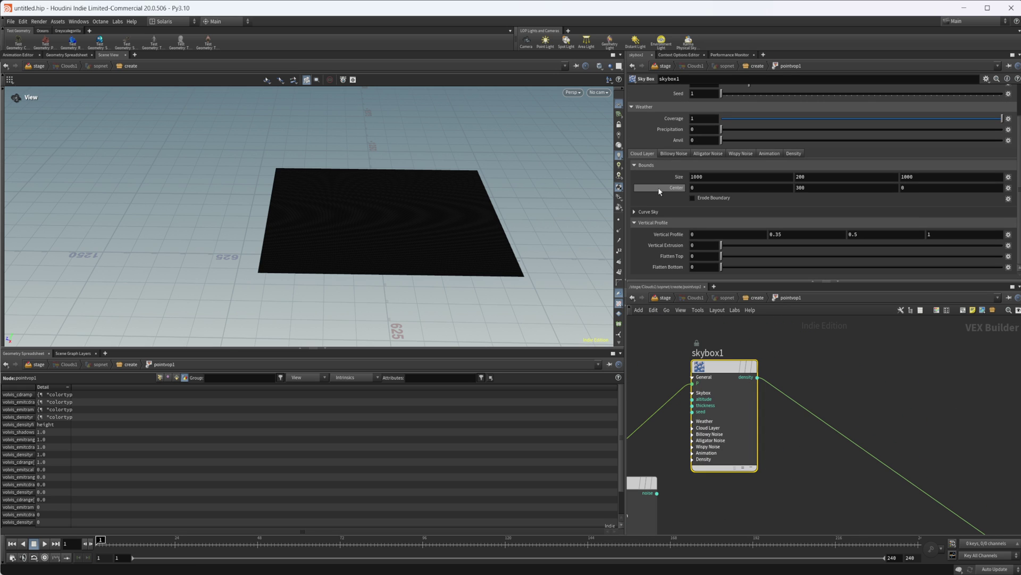
{"action": "scroll", "coordinate": [672, 198], "scroll_direction": "up", "scroll_amount": 1}
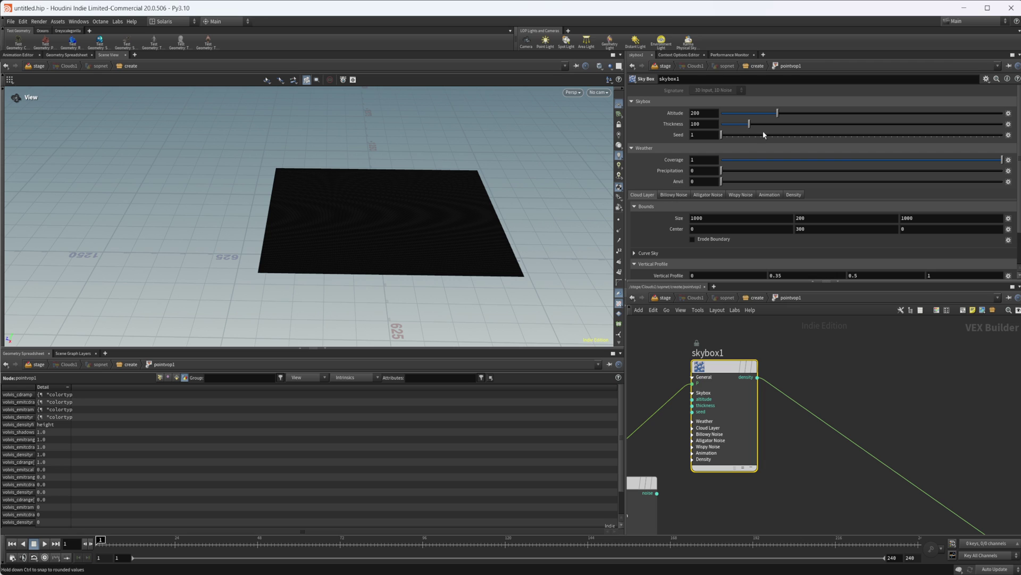
{"action": "key", "text": "ctrl+z"}
{"action": "left_click", "coordinate": [674, 194]}
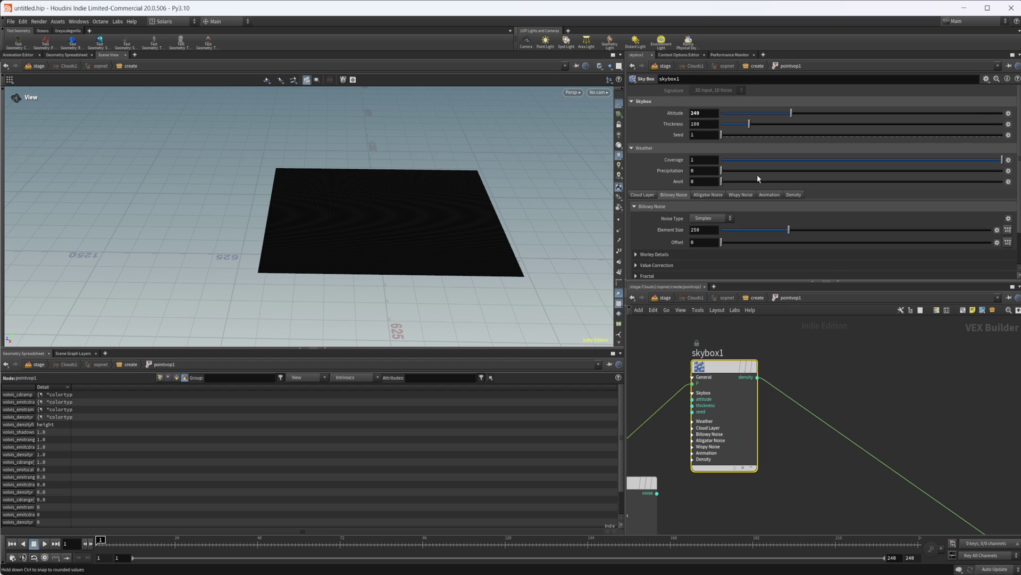
Step: Delete the skybox1 node from the pointvop1 network
{"action": "scroll", "coordinate": [794, 464], "scroll_direction": "down", "scroll_amount": 2}
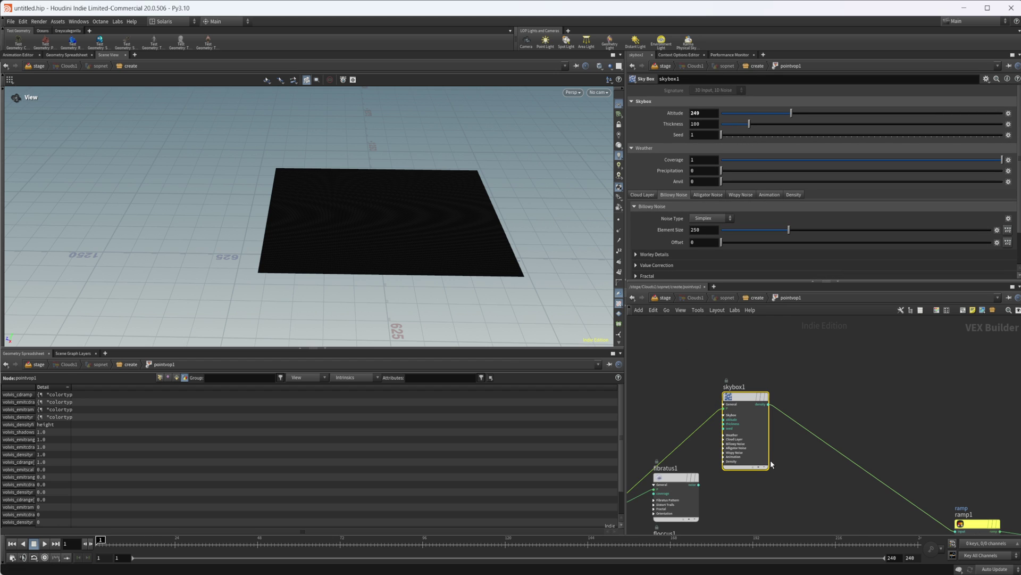
{"action": "scroll", "coordinate": [772, 465], "scroll_direction": "up", "scroll_amount": 2}
{"action": "left_click_drag", "start_coordinate": [784, 500], "coordinate": [714, 344]}
{"action": "key", "text": "Delete"}
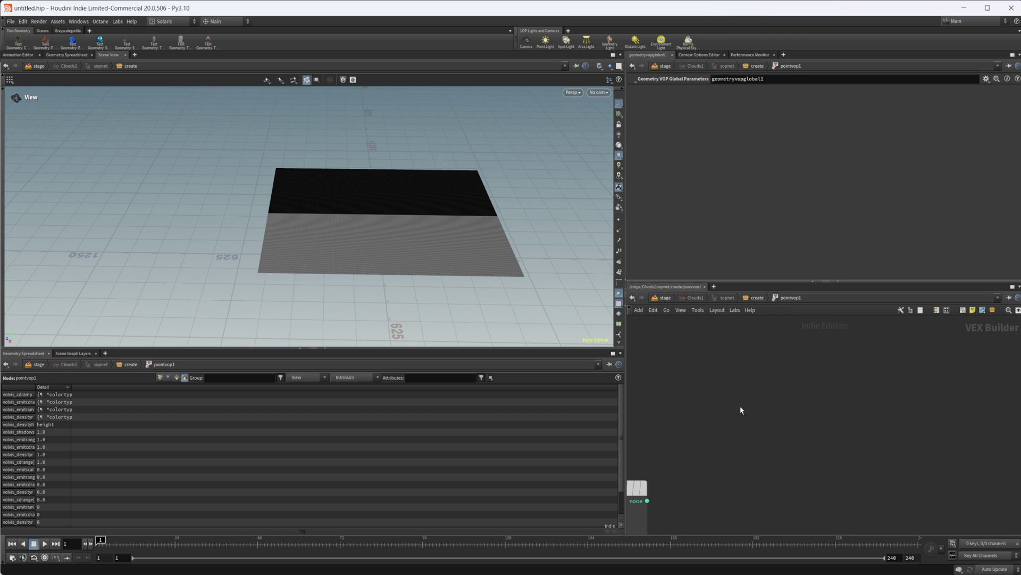
Step: Reconnect add1's sum output to ramp1's input and go back up to the create geometry network
{"action": "middle_click_drag", "start_coordinate": [788, 391], "coordinate": [793, 324]}
{"action": "scroll", "coordinate": [793, 362], "scroll_direction": "down", "scroll_amount": 3}
{"action": "middle_click_drag", "start_coordinate": [911, 503], "coordinate": [801, 428]}
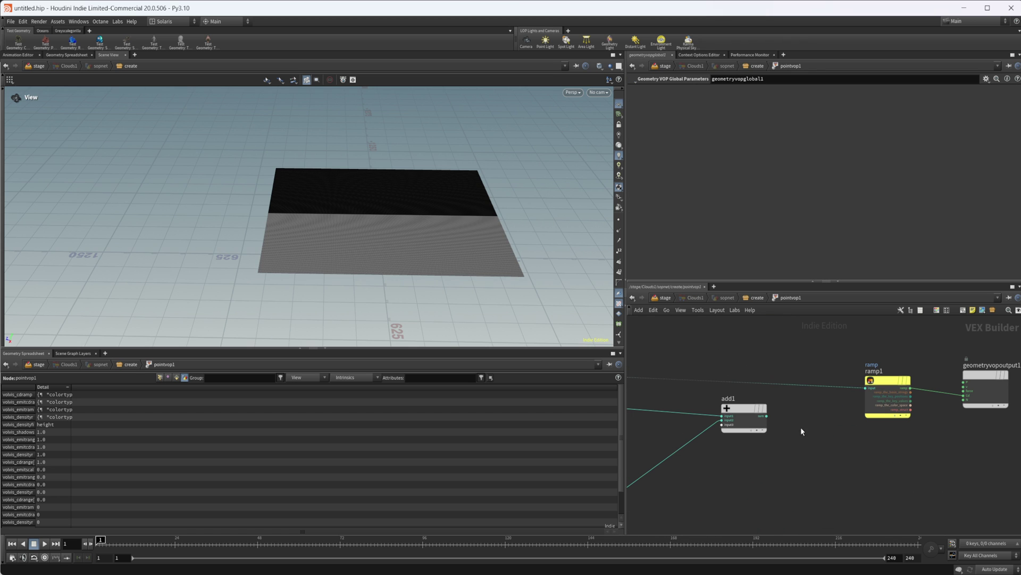
{"action": "left_click_drag", "start_coordinate": [767, 416], "coordinate": [865, 388]}
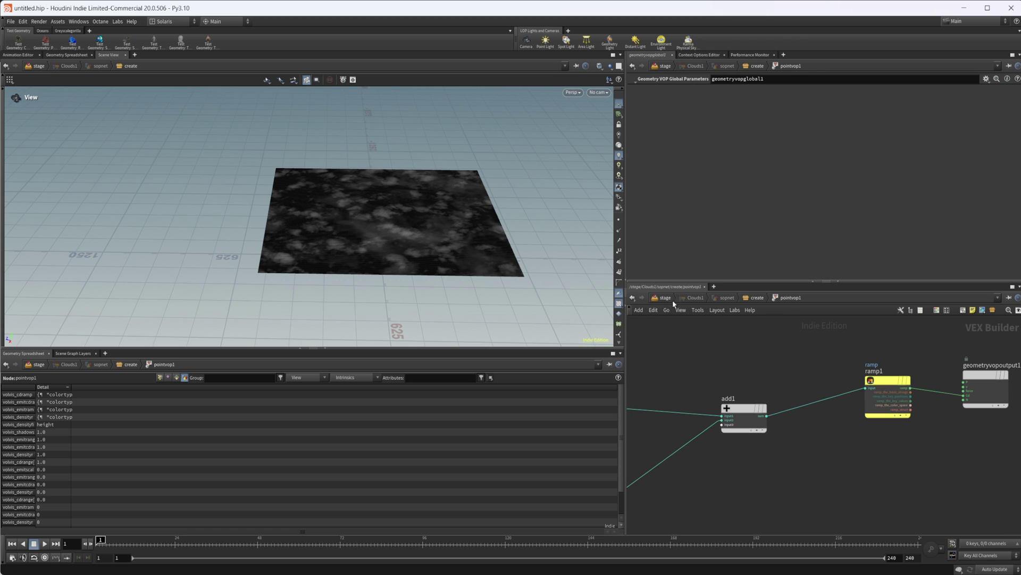
{"action": "left_click", "coordinate": [751, 300]}
Step: Add a Sky Box node below skyfieldnoise1, wire skyfieldnoise1's output into its middle input, and display it
{"action": "key", "text": "Tab"}
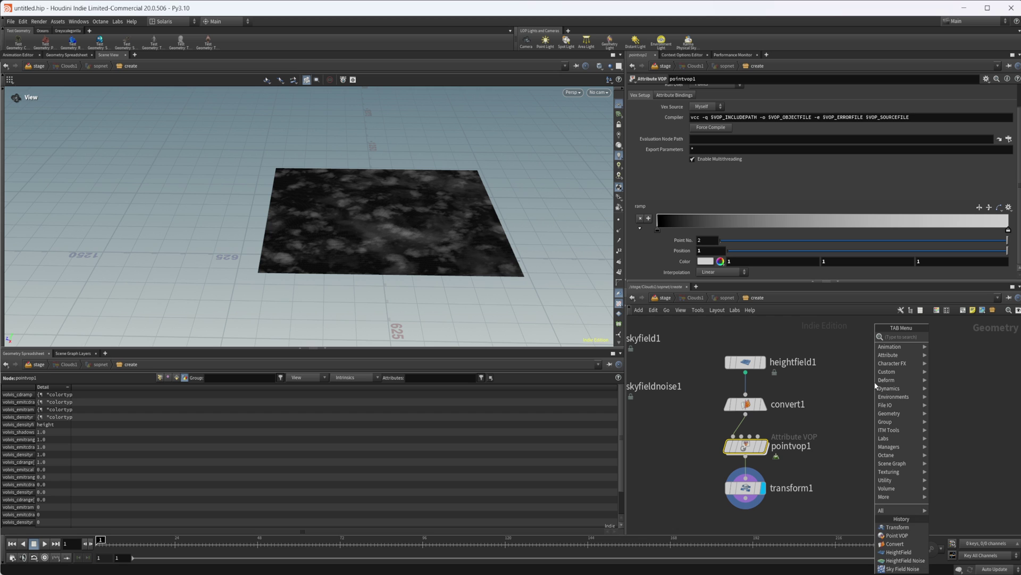
{"action": "type", "text": "null"}
{"action": "key", "text": "Return"}
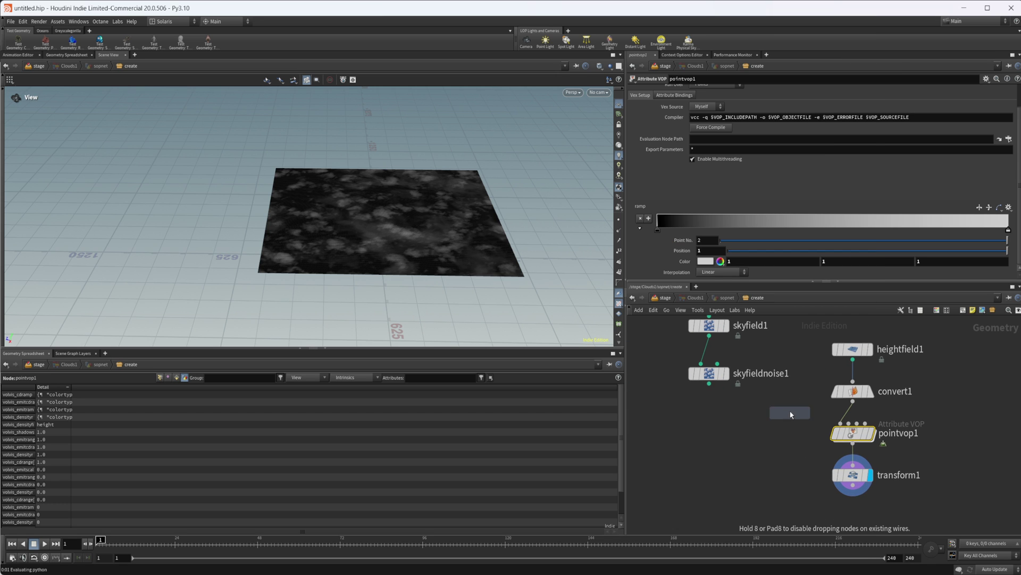
{"action": "left_click", "coordinate": [719, 441]}
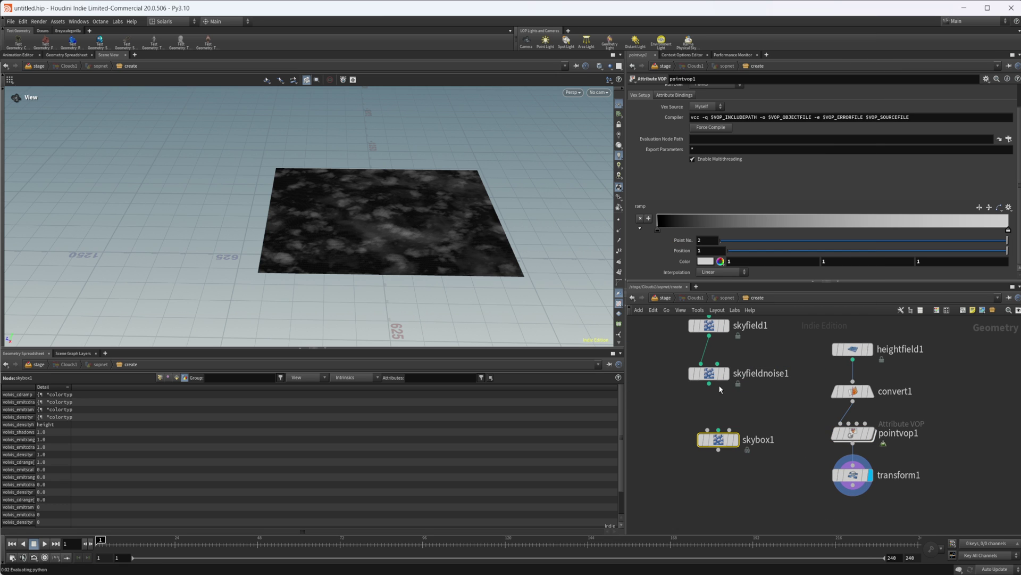
{"action": "left_click_drag", "start_coordinate": [724, 437], "coordinate": [710, 425]}
{"action": "left_click_drag", "start_coordinate": [709, 384], "coordinate": [706, 427]}
{"action": "left_click", "coordinate": [724, 427]}
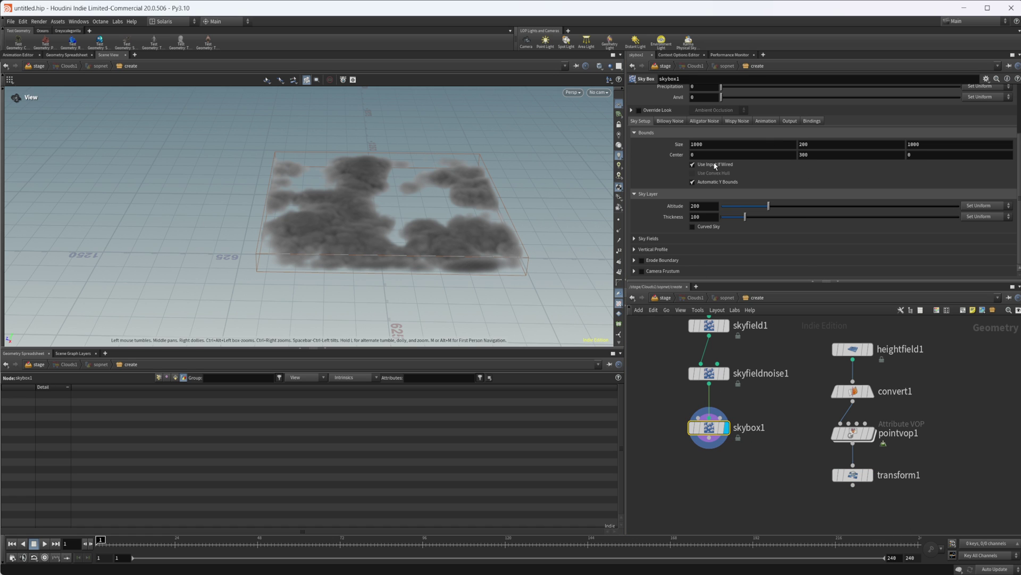
Step: Set skybox1's Coverage to Use Sky Layer and compare its clouds with the skyfieldnoise1 display
{"action": "scroll", "coordinate": [798, 211], "scroll_direction": "up", "scroll_amount": 3}
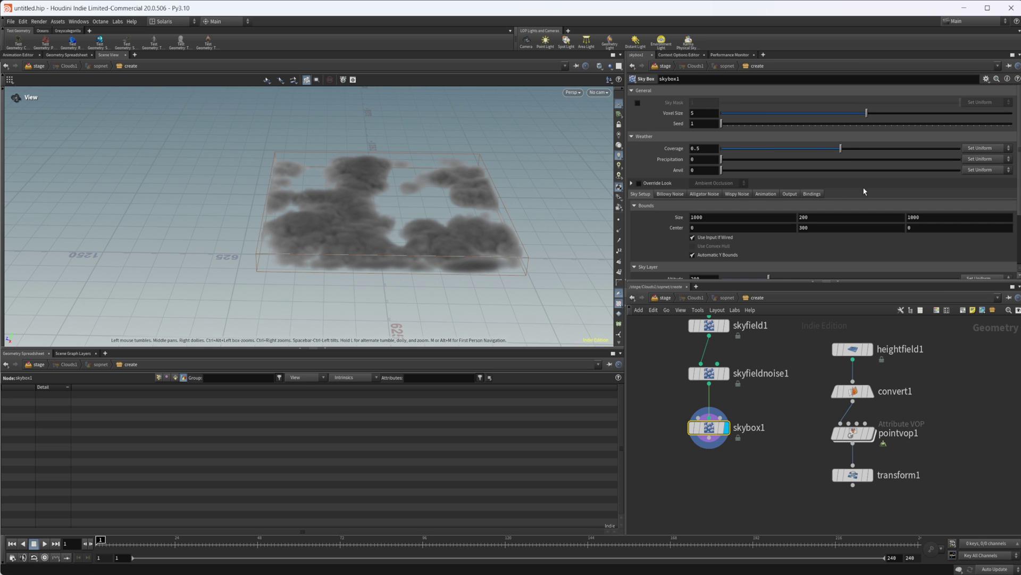
{"action": "left_click", "coordinate": [984, 148]}
{"action": "left_click", "coordinate": [982, 165]}
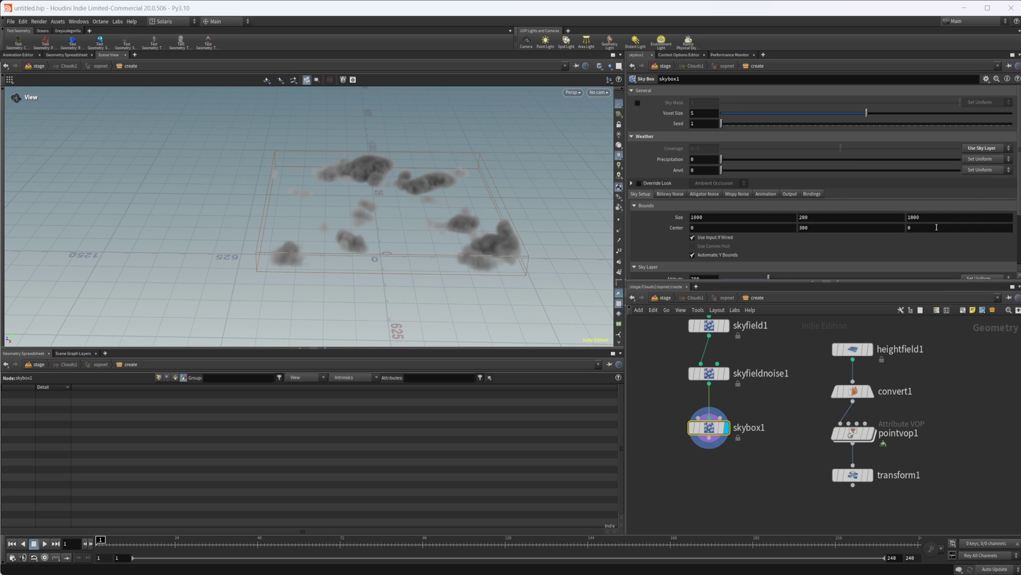
{"action": "scroll", "coordinate": [713, 367], "scroll_direction": "up", "scroll_amount": 2}
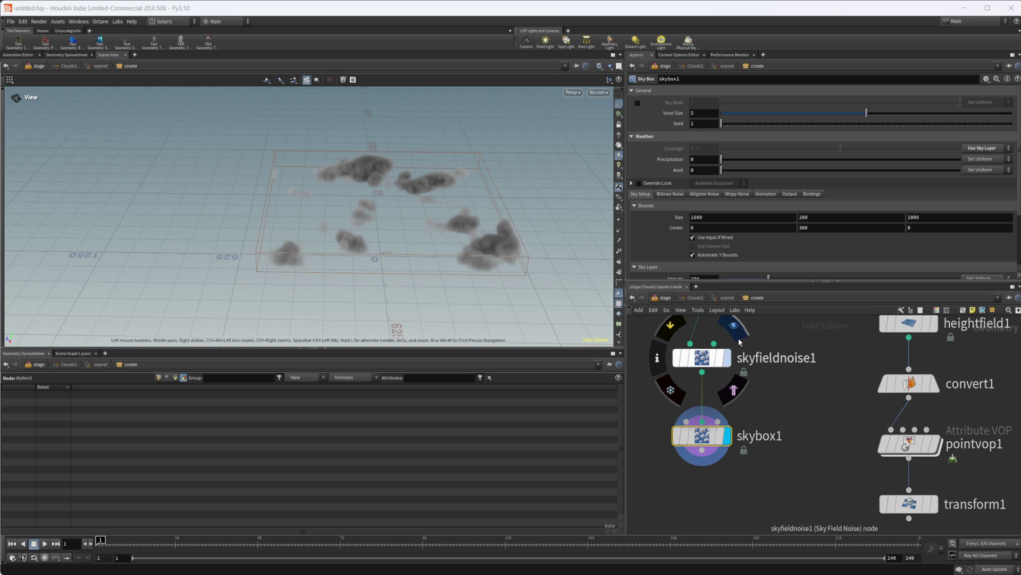
{"action": "left_click", "coordinate": [734, 325]}
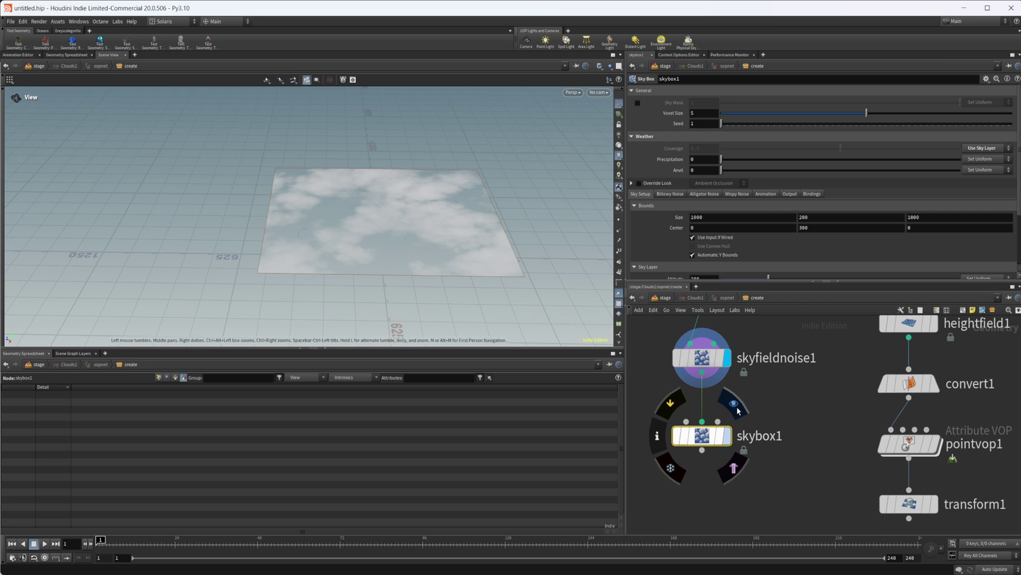
{"action": "left_click", "coordinate": [735, 404]}
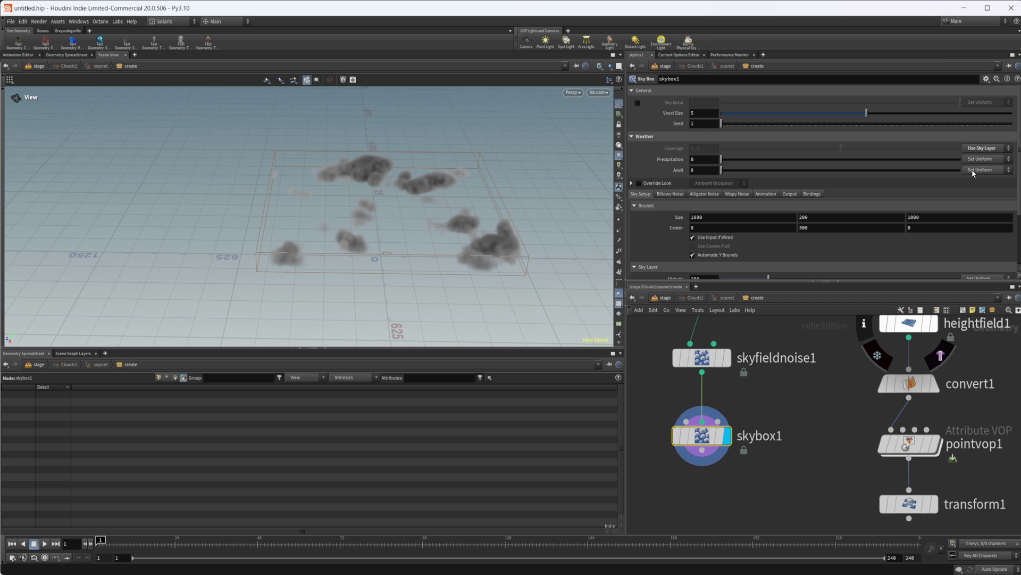
Step: Examine skyfield1's general and layer settings and skybox1's bounds and sky layer settings
{"action": "middle_click_drag", "start_coordinate": [754, 373], "coordinate": [761, 444]}
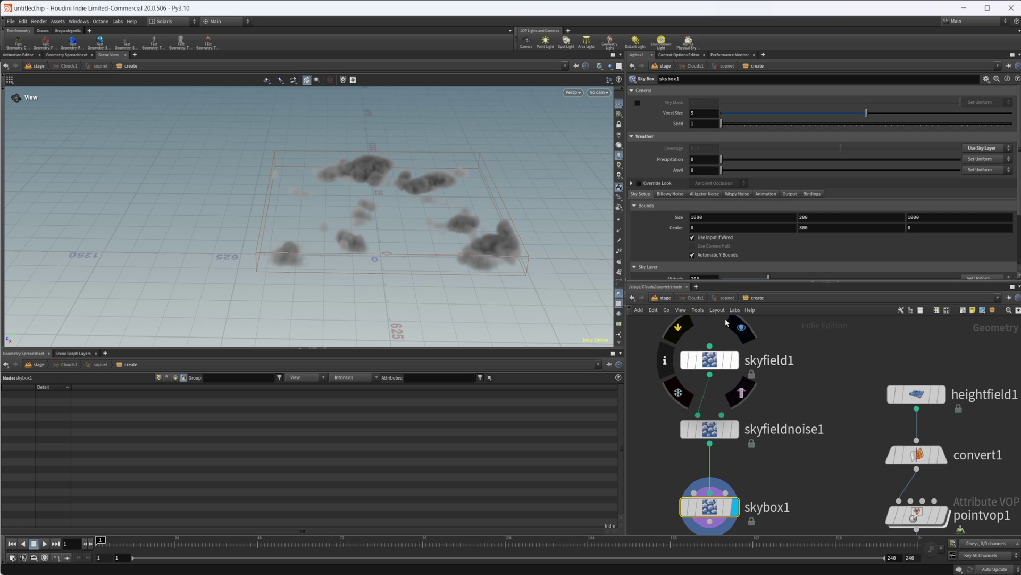
{"action": "left_click", "coordinate": [710, 360]}
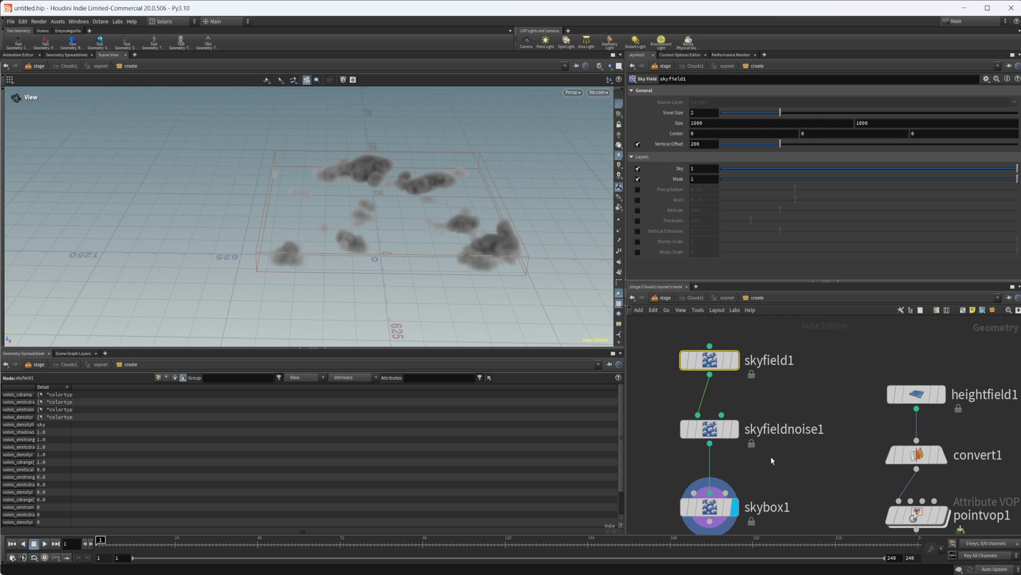
{"action": "middle_click_drag", "start_coordinate": [709, 506], "coordinate": [713, 457]}
{"action": "left_click", "coordinate": [712, 458]}
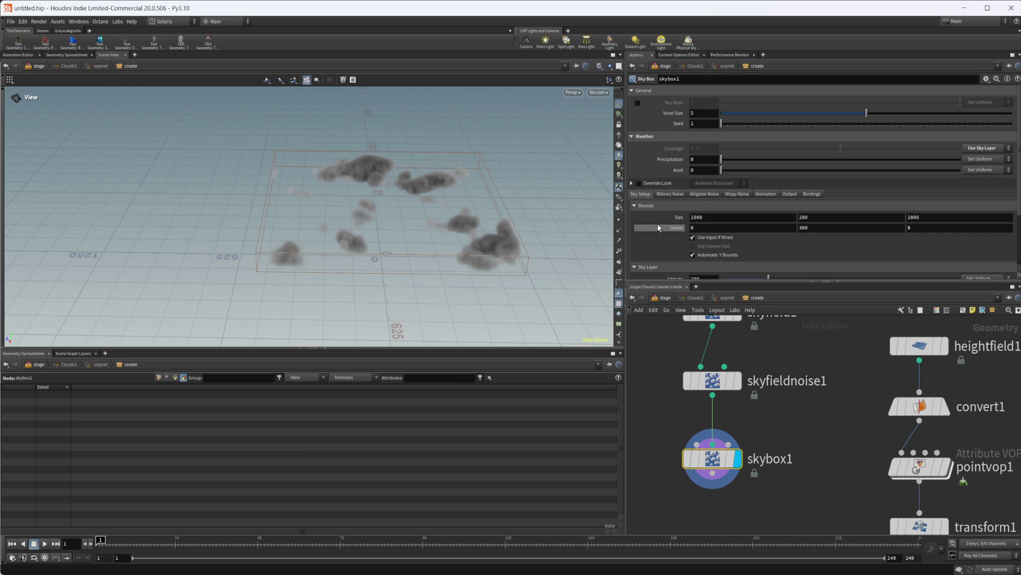
{"action": "scroll", "coordinate": [683, 229], "scroll_direction": "down", "scroll_amount": 2}
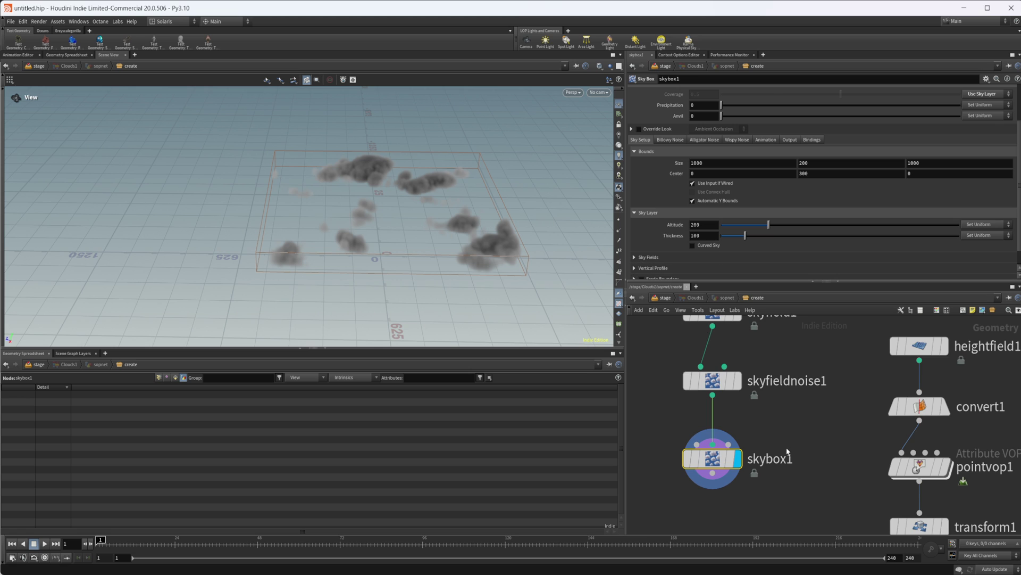
{"action": "scroll", "coordinate": [788, 439], "scroll_direction": "down", "scroll_amount": 2}
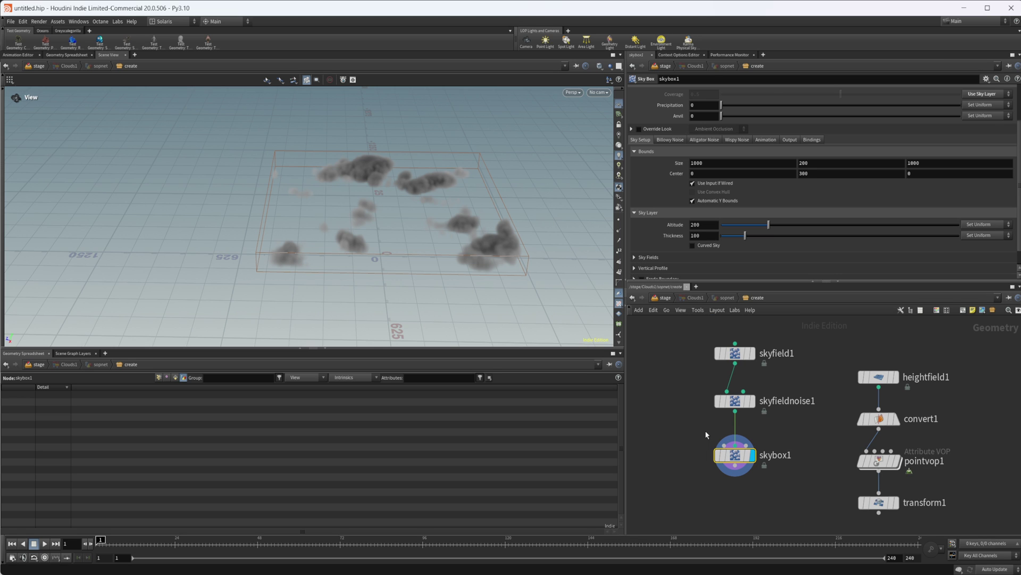
Step: Delete the skybox1 node connected to skyfieldnoise1 and select the remaining skyfield1 and skyfieldnoise1 nodes
{"action": "middle_click_drag", "start_coordinate": [786, 461], "coordinate": [801, 458]}
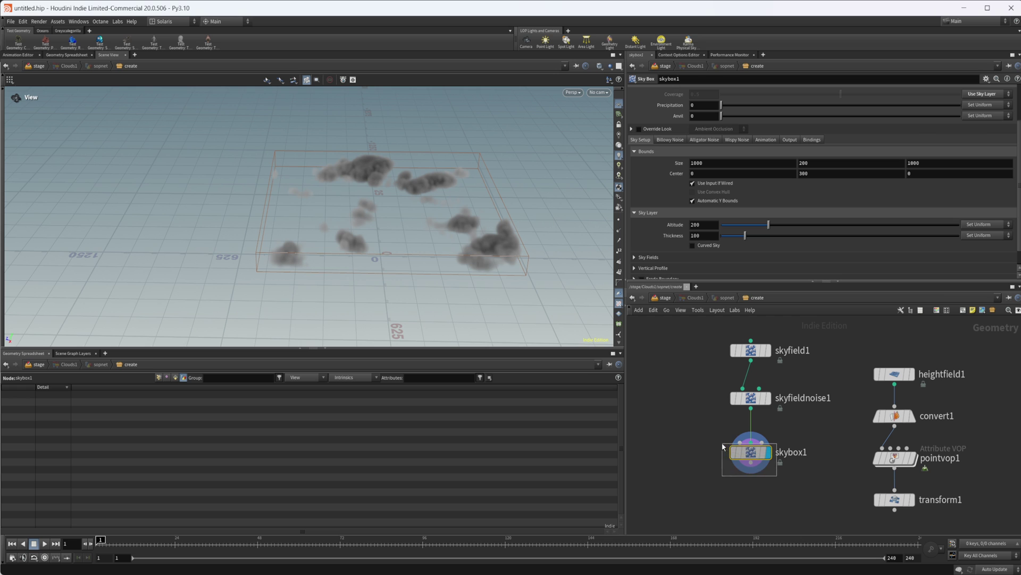
{"action": "key", "text": "Delete"}
{"action": "middle_click_drag", "start_coordinate": [751, 437], "coordinate": [800, 441]}
{"action": "left_click_drag", "start_coordinate": [765, 345], "coordinate": [811, 415]}
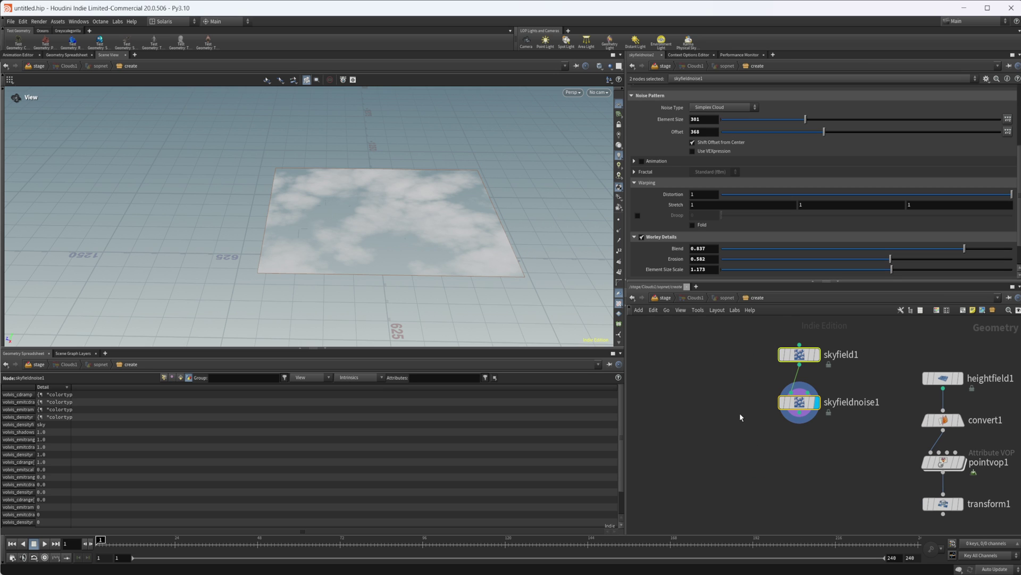
Step: Add an unconnected Sky Box node beside skyfieldnoise1 and display it in the viewport
{"action": "key", "text": "Tab"}
{"action": "type", "text": "sky"}
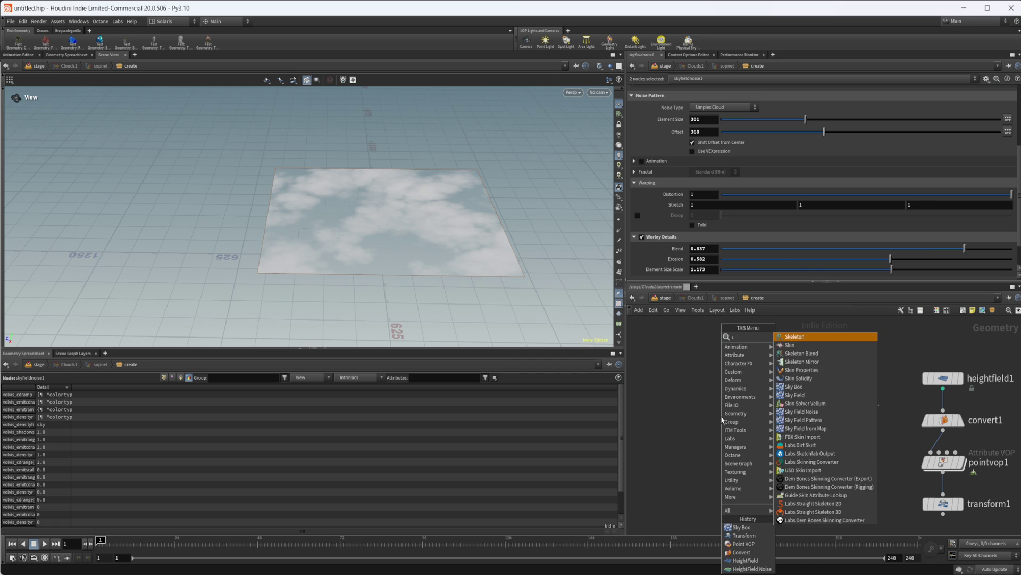
{"action": "key", "text": "Return"}
{"action": "left_click", "coordinate": [722, 417]}
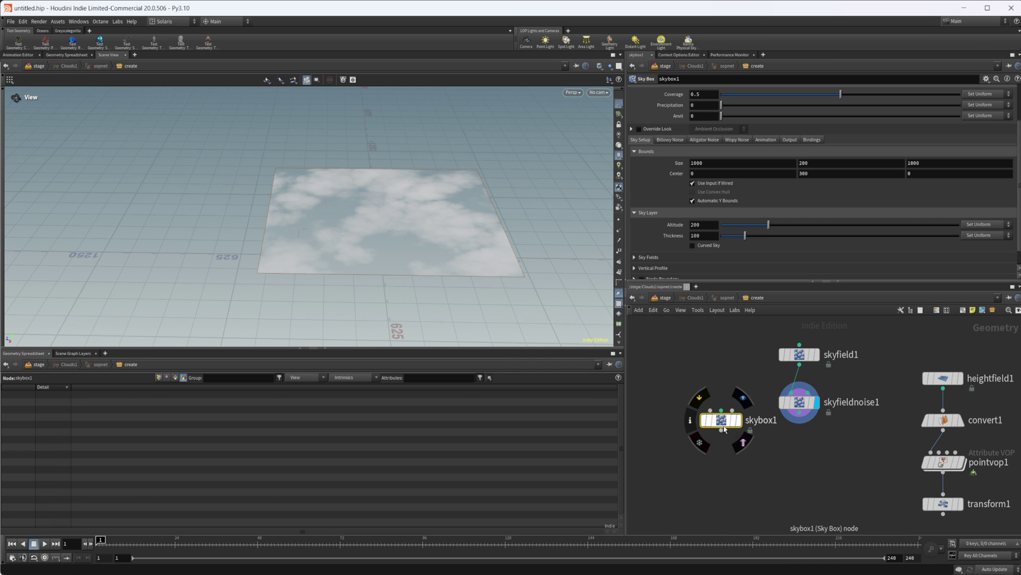
{"action": "left_click", "coordinate": [711, 424]}
{"action": "left_click", "coordinate": [727, 420]}
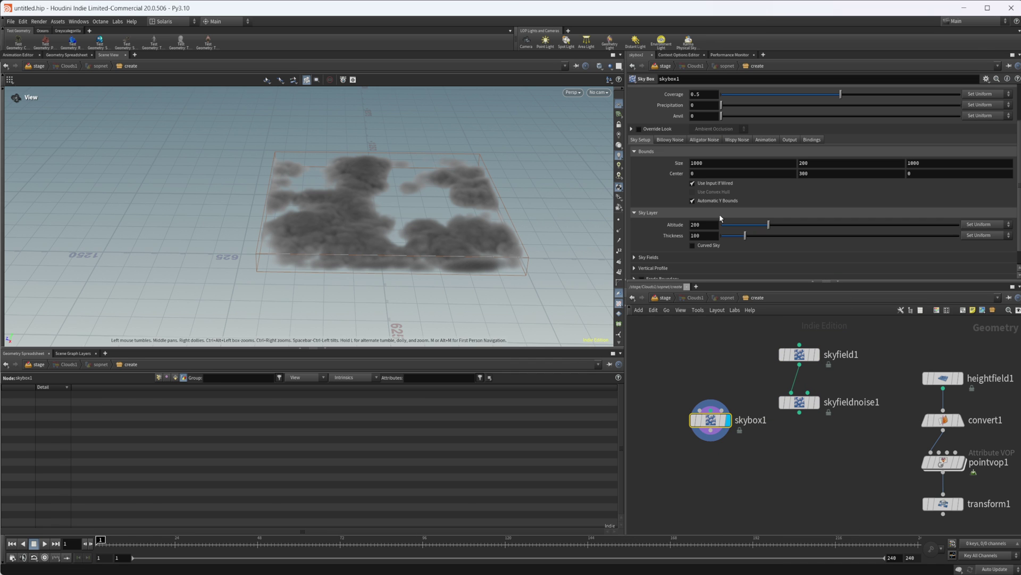
Step: Set the Element Size of skybox1's Billowy Noise to 232
{"action": "scroll", "coordinate": [686, 384], "scroll_direction": "down", "scroll_amount": 2}
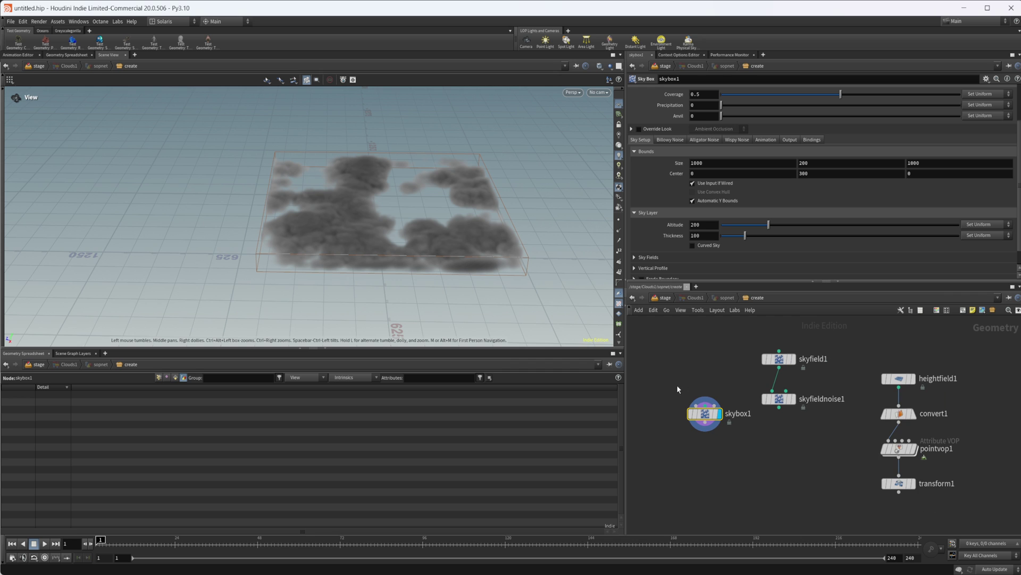
{"action": "left_click", "coordinate": [670, 140]}
{"action": "left_click_drag", "start_coordinate": [766, 176], "coordinate": [816, 184]}
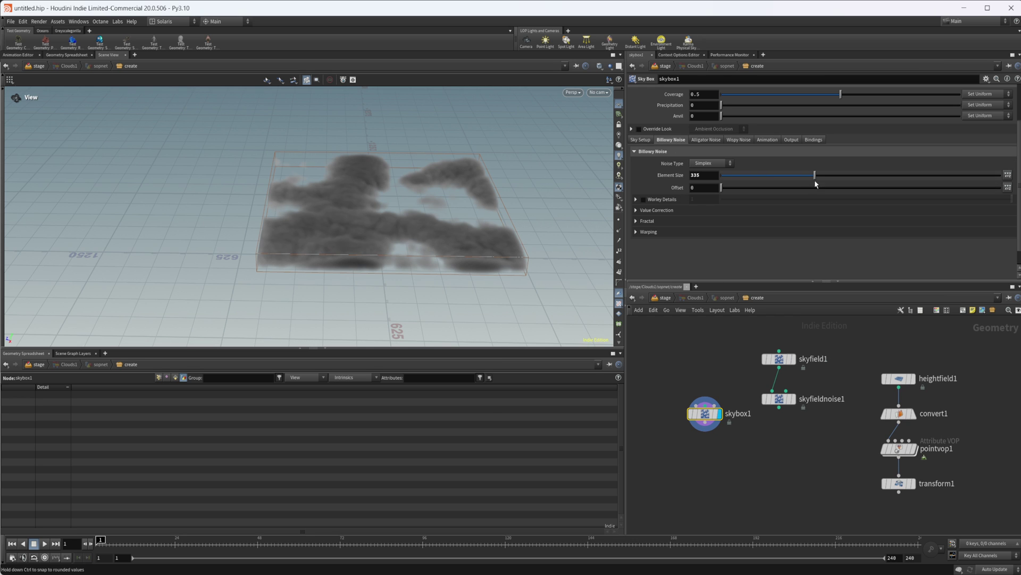
{"action": "left_click_drag", "start_coordinate": [730, 179], "coordinate": [708, 180]}
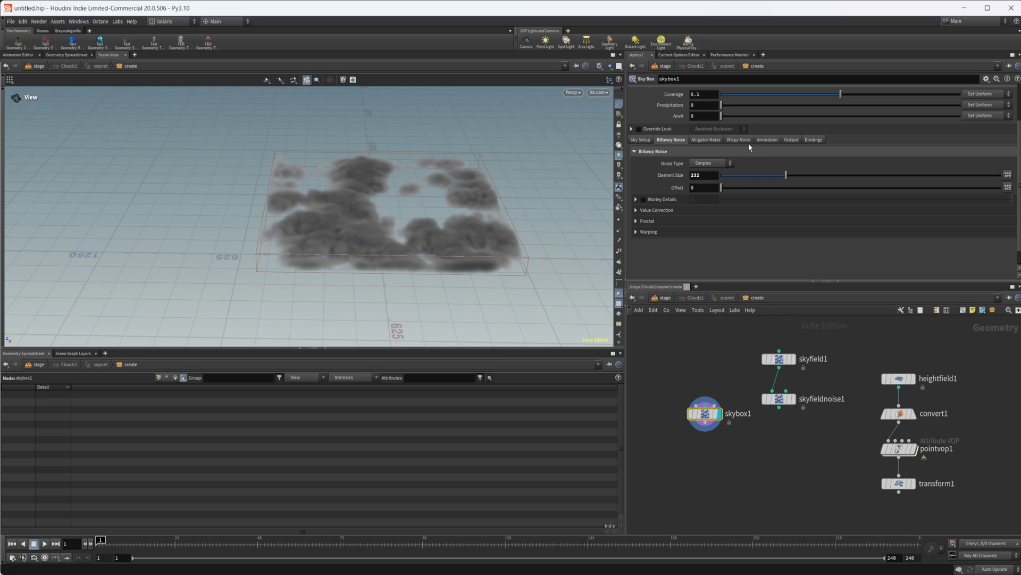
Step: Enable skybox1's Alligator Noise and set its Amplitude Scale to 0.344
{"action": "left_click", "coordinate": [712, 139]}
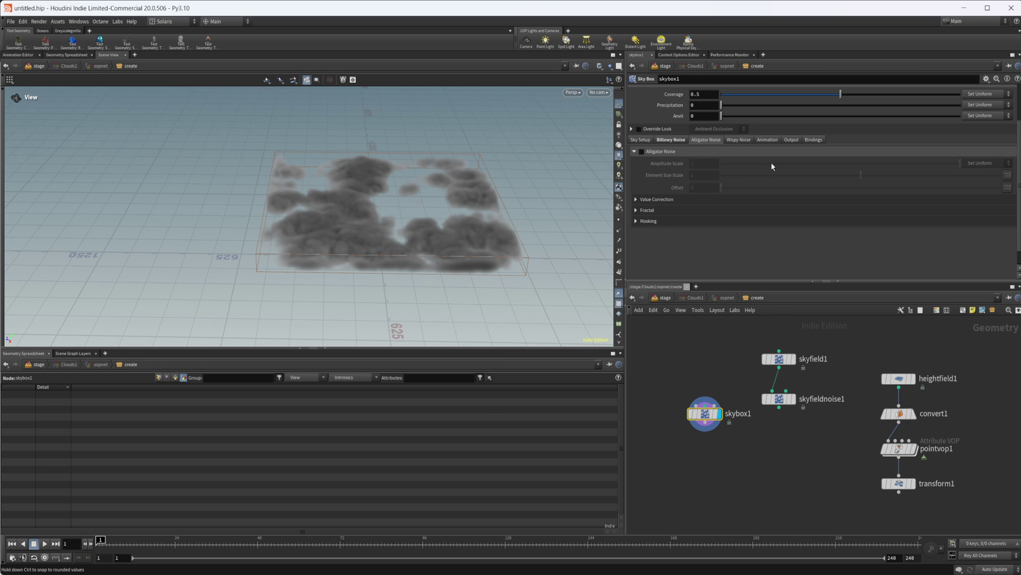
{"action": "left_click", "coordinate": [647, 152]}
{"action": "left_click", "coordinate": [642, 151]}
{"action": "left_click", "coordinate": [635, 151]}
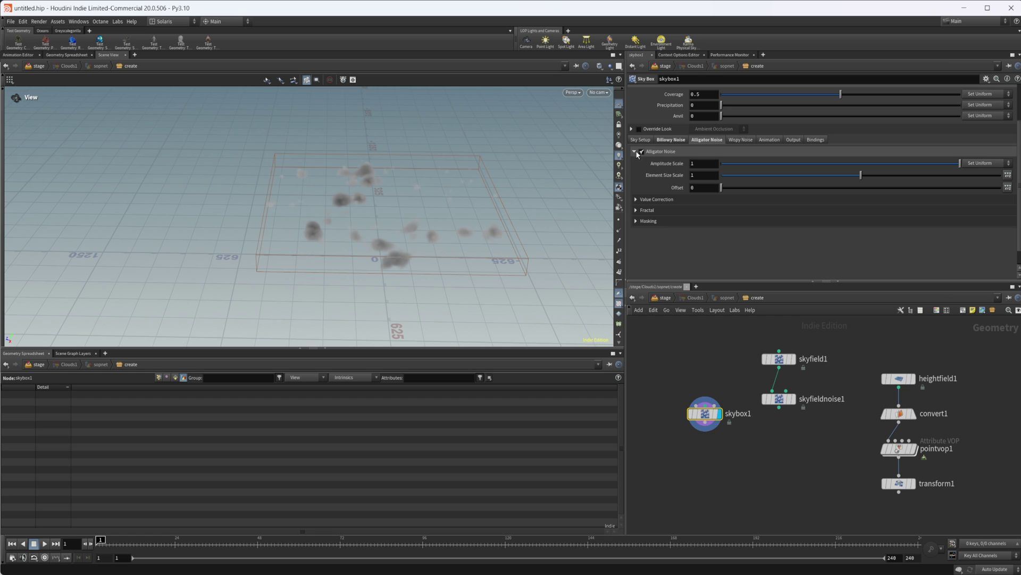
{"action": "left_click_drag", "start_coordinate": [836, 164], "coordinate": [804, 164]}
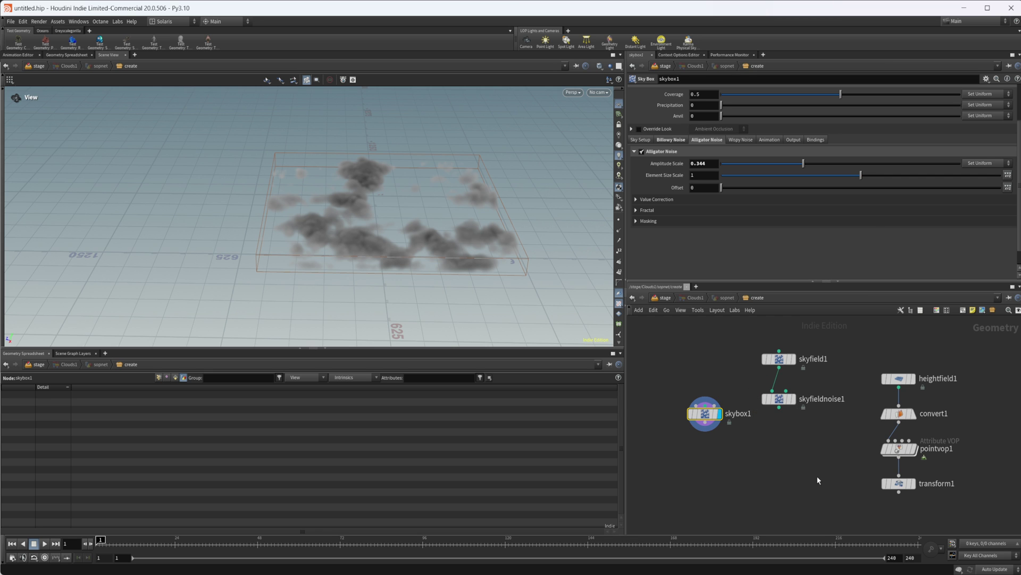
Step: Display transform1 as the network's output and return to the stage level
{"action": "middle_click_drag", "start_coordinate": [877, 487], "coordinate": [816, 481]}
{"action": "left_click", "coordinate": [852, 479]}
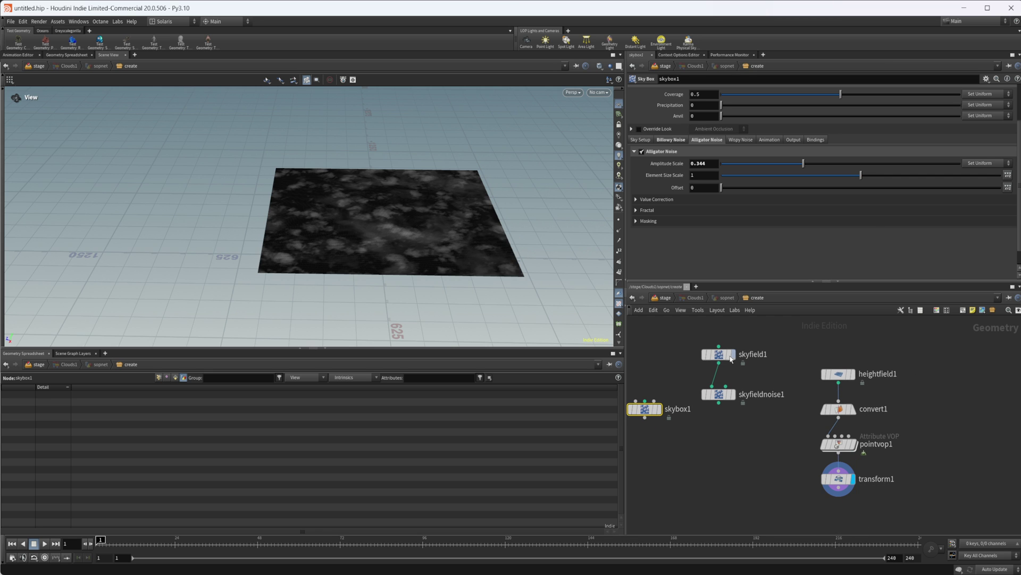
{"action": "left_click", "coordinate": [665, 299]}
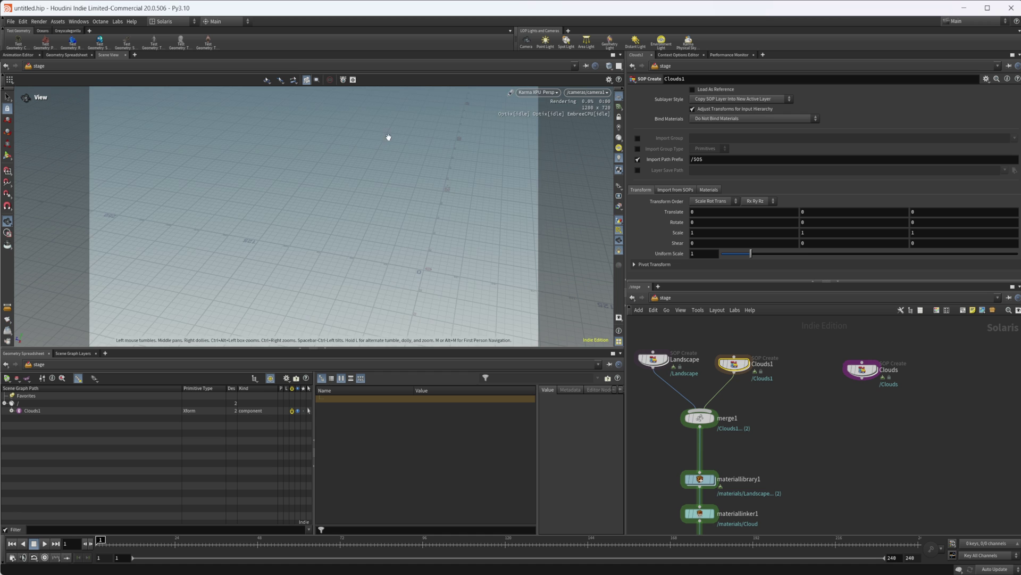